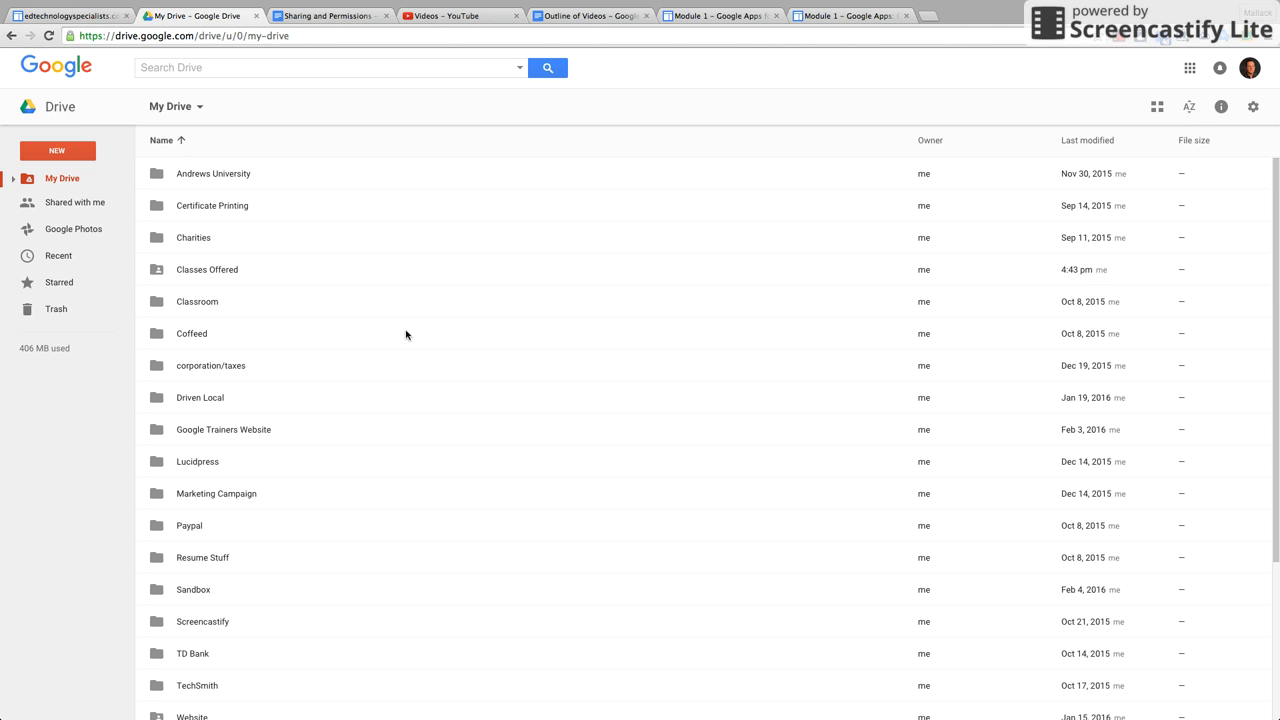
In the Sandbox folder, check Sharing and Permissions' share options, then open the document.
{"action": "scroll", "coordinate": [394, 432], "scroll_direction": "down", "scroll_amount": 5}
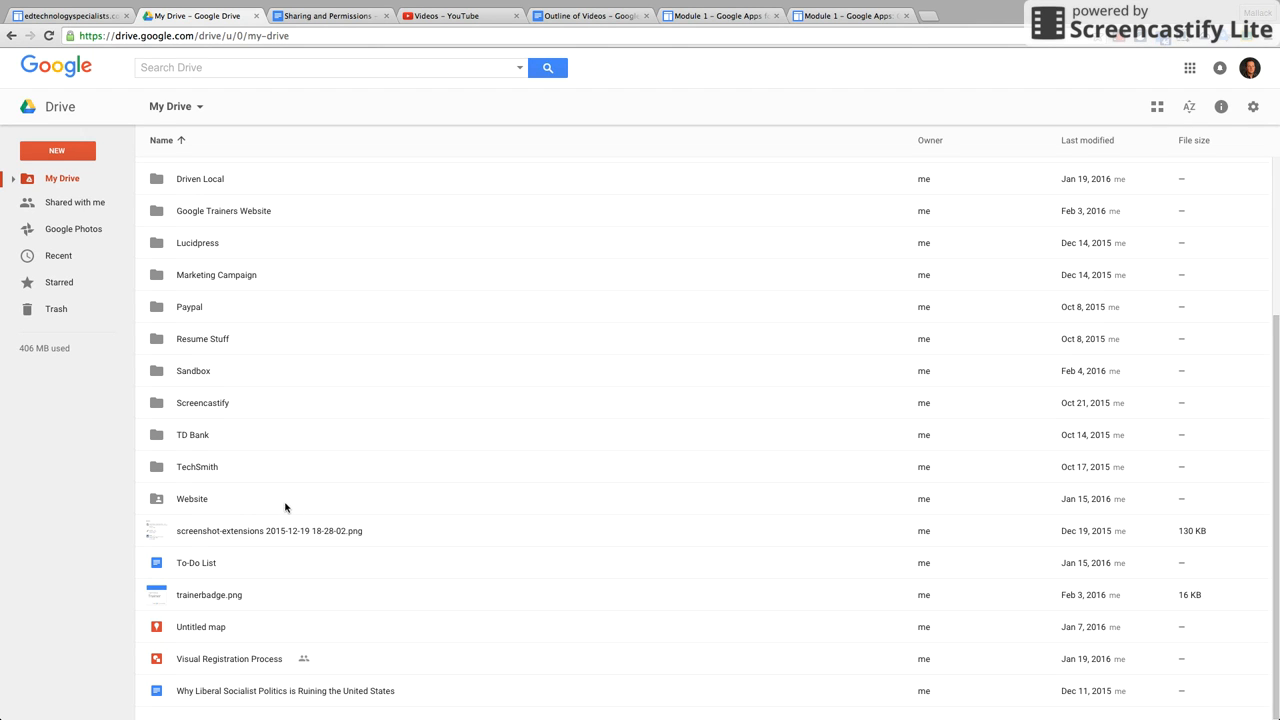
{"action": "scroll", "coordinate": [245, 455], "scroll_direction": "up", "scroll_amount": 1}
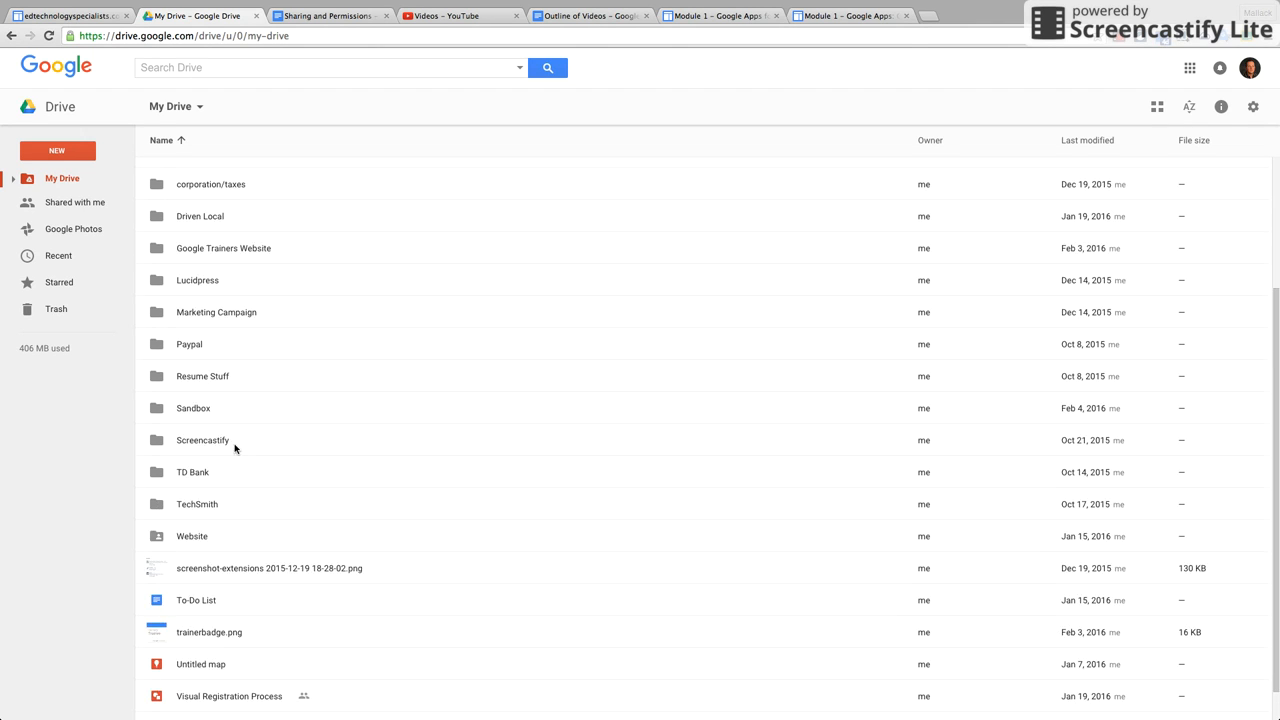
{"action": "double_click", "coordinate": [195, 410]}
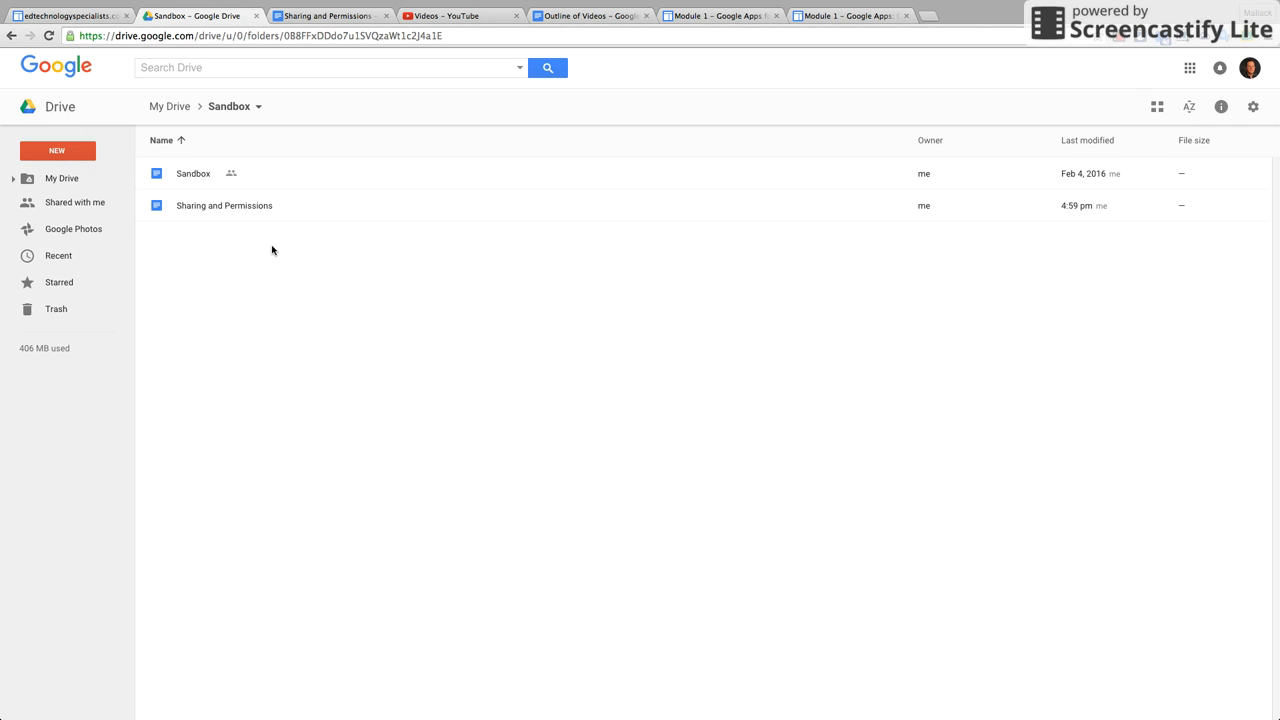
{"action": "left_click", "coordinate": [224, 208]}
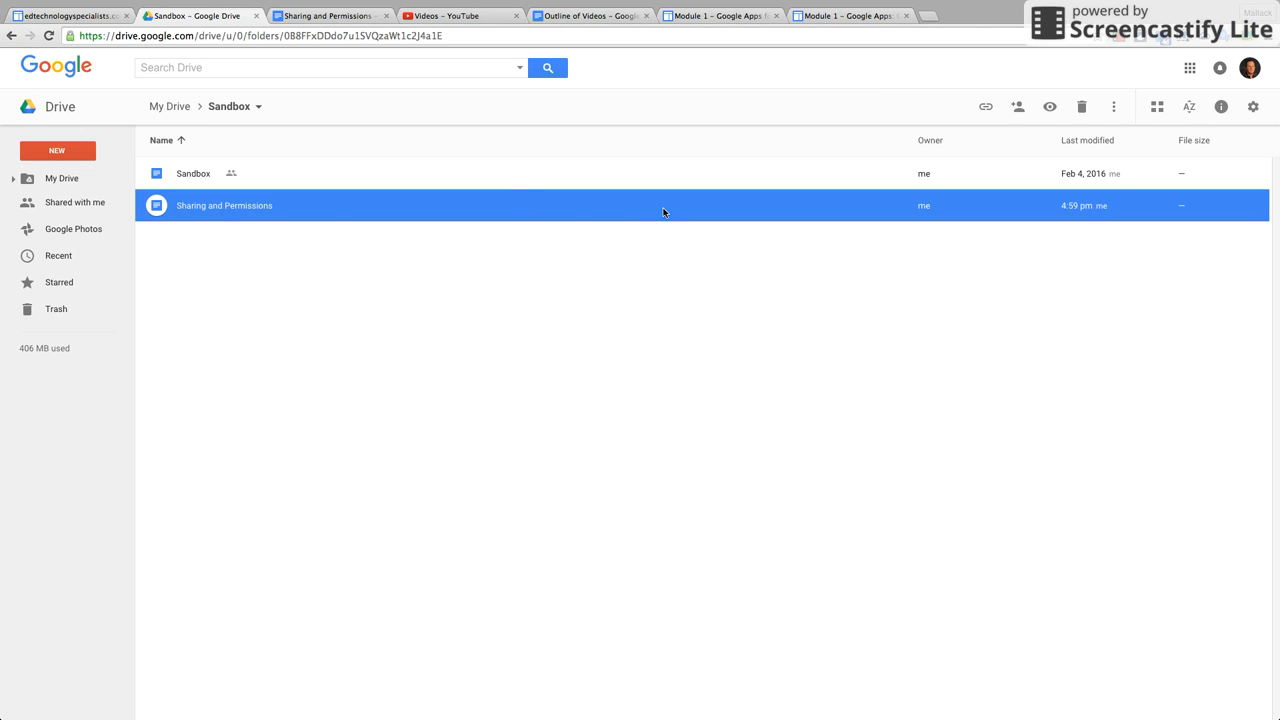
{"action": "left_click", "coordinate": [1019, 110]}
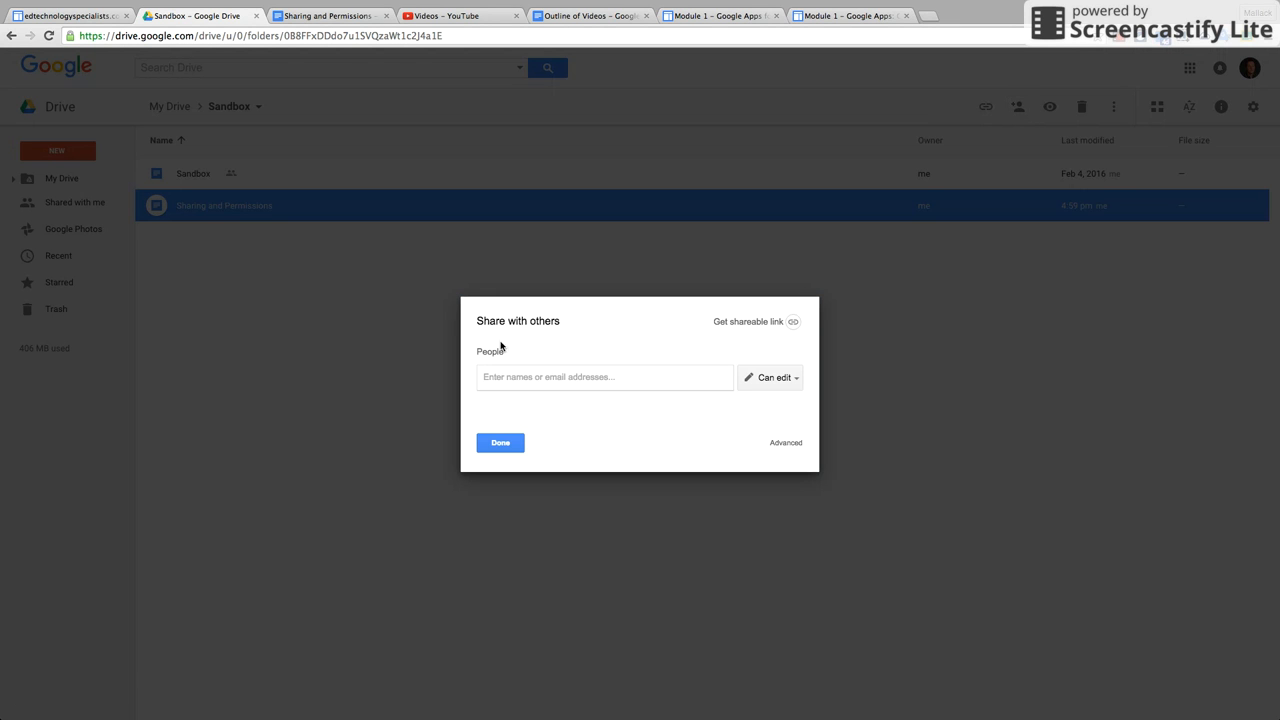
{"action": "left_click", "coordinate": [500, 444]}
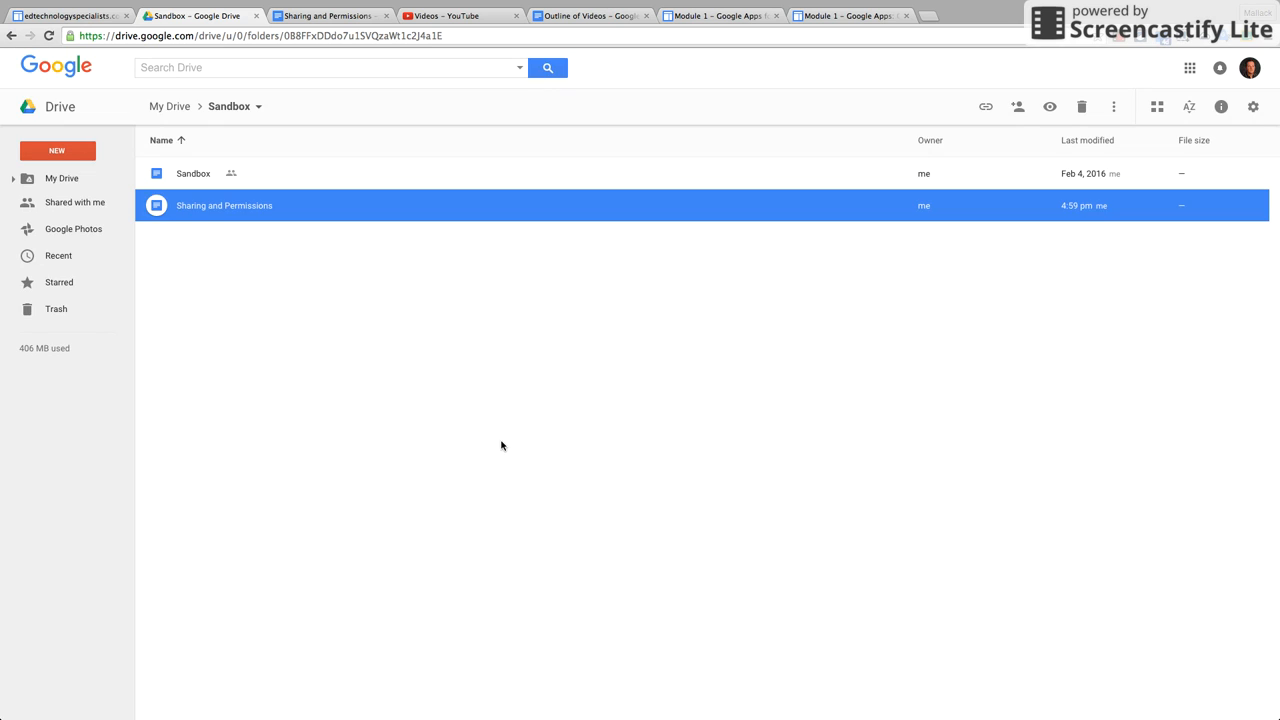
{"action": "double_click", "coordinate": [216, 208]}
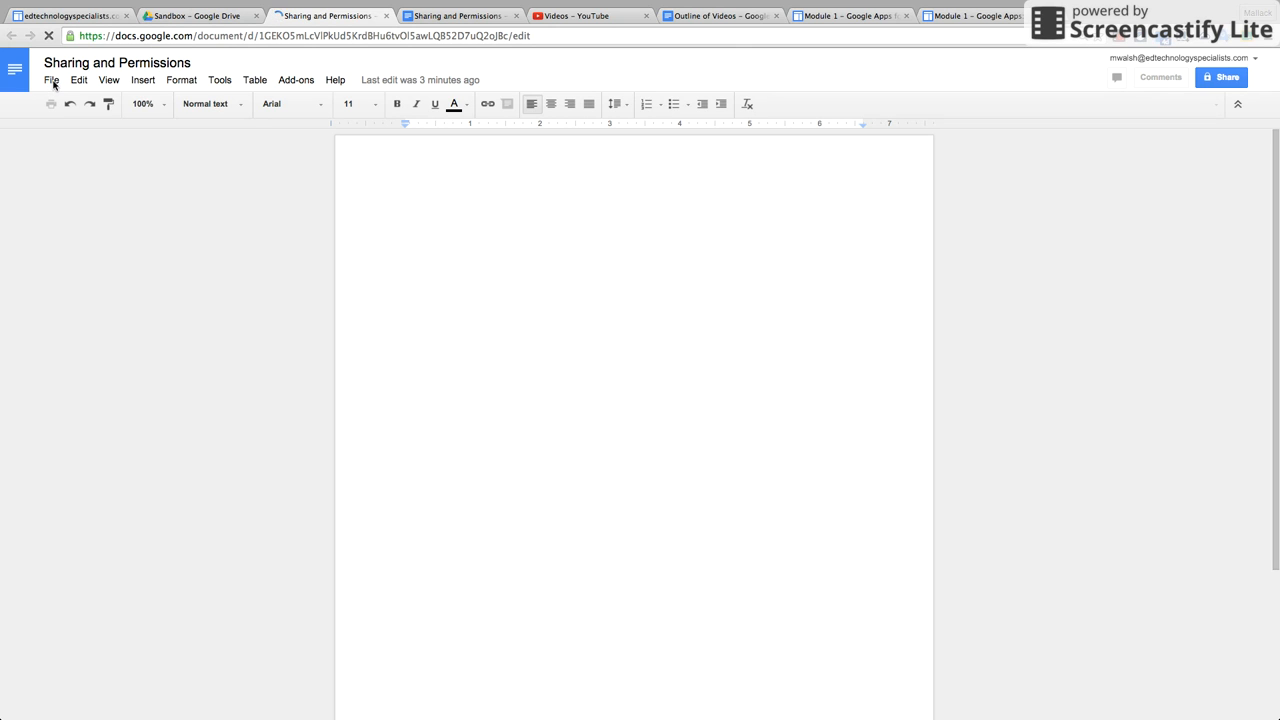
Check the document's sharing options via File > Share and the Share button, then close both tabs.
{"action": "left_click", "coordinate": [52, 81]}
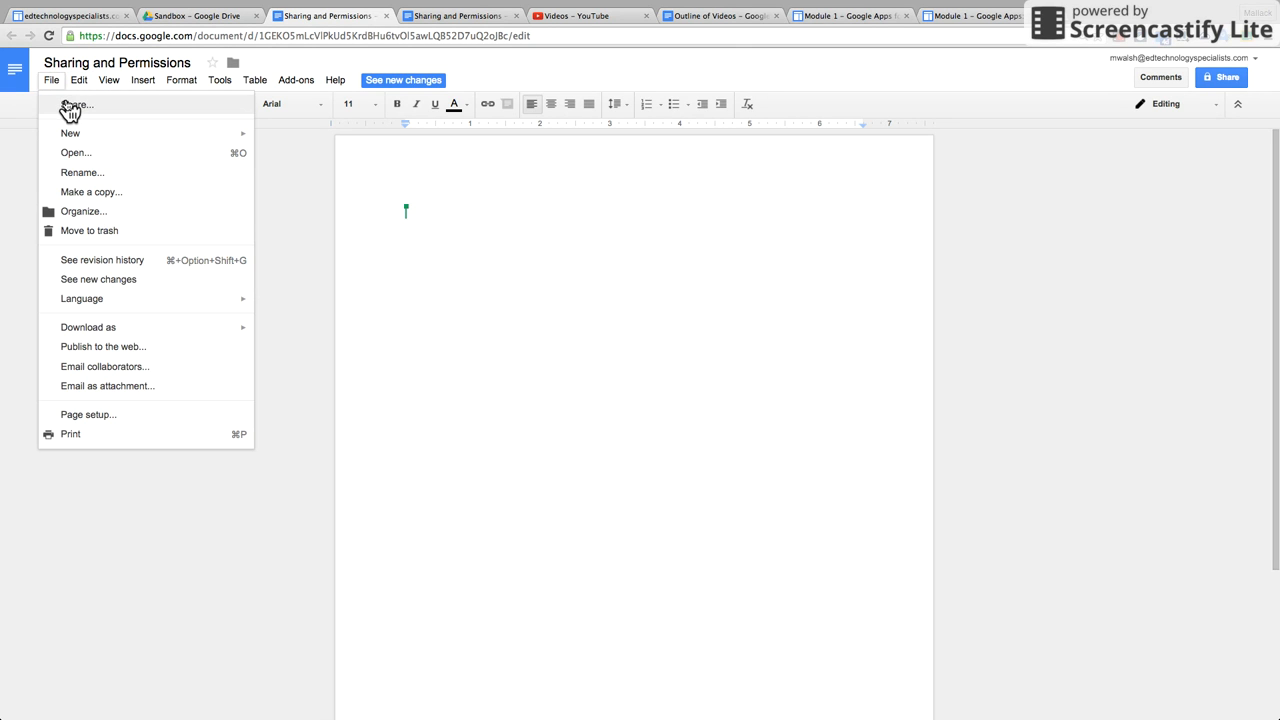
{"action": "left_click", "coordinate": [70, 106]}
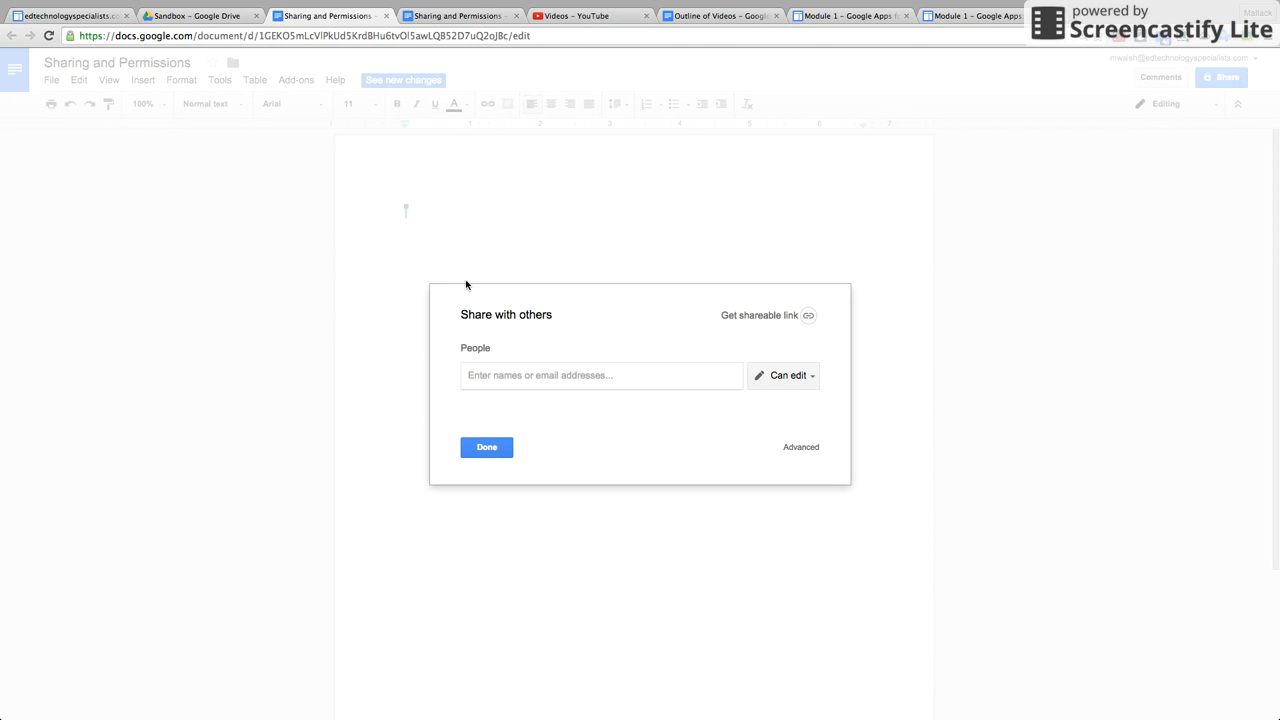
{"action": "left_click", "coordinate": [499, 456]}
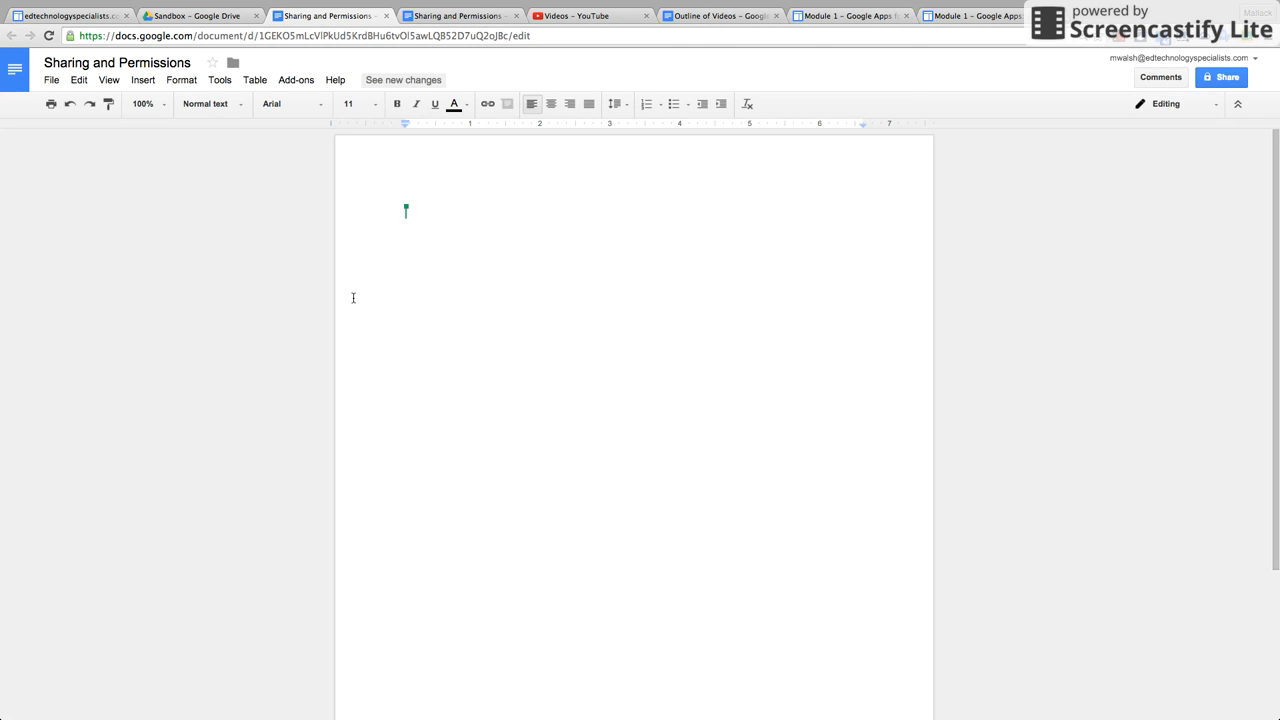
{"action": "left_click", "coordinate": [1219, 82]}
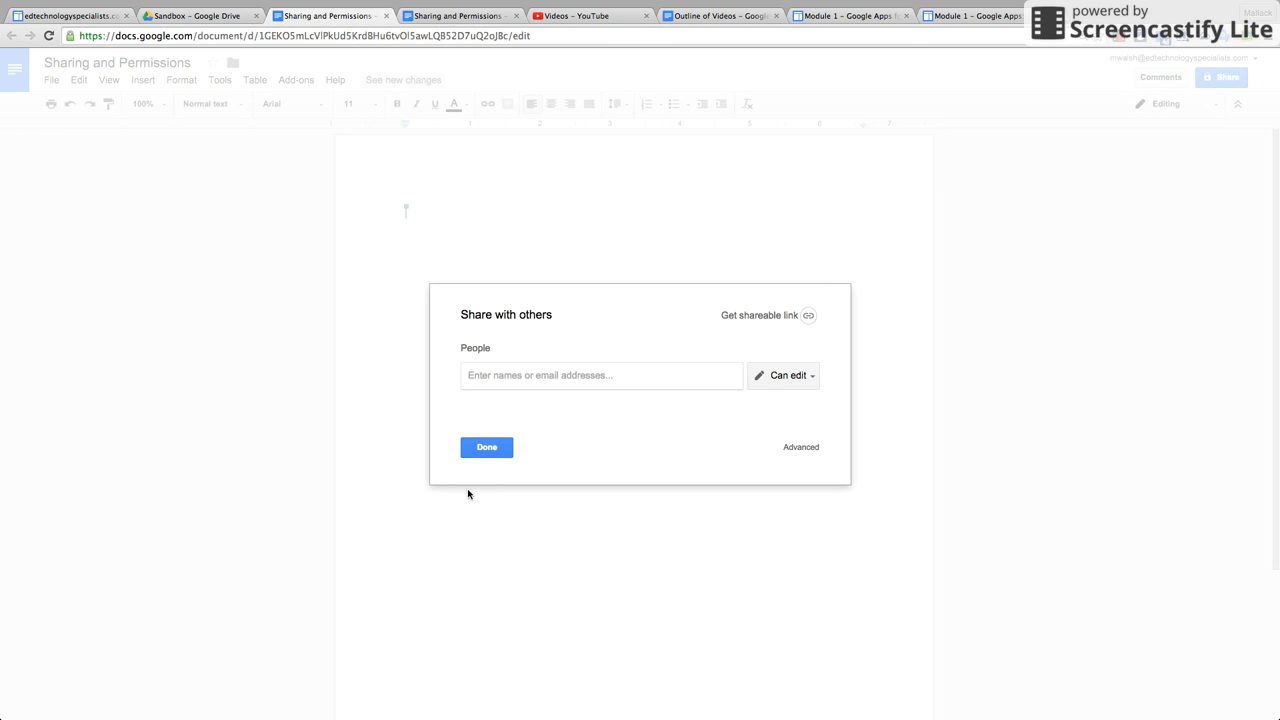
{"action": "left_click", "coordinate": [486, 448]}
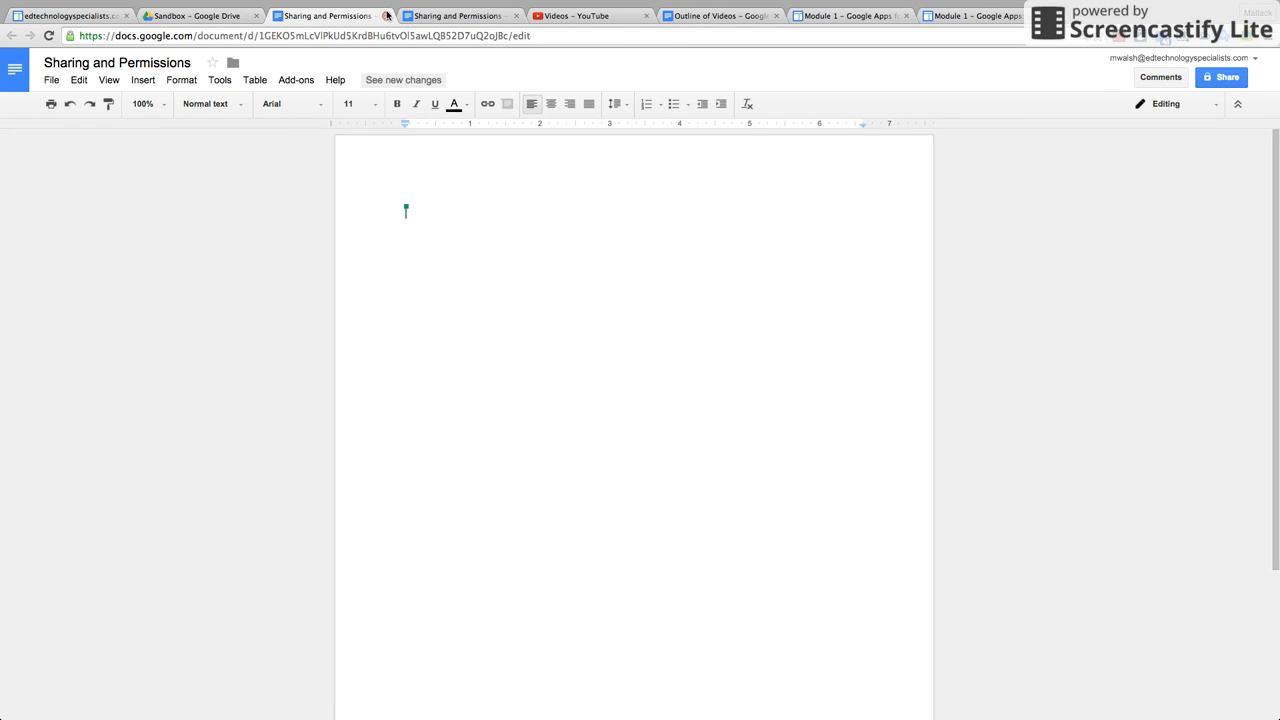
{"action": "left_click", "coordinate": [387, 15]}
{"action": "left_click", "coordinate": [387, 15]}
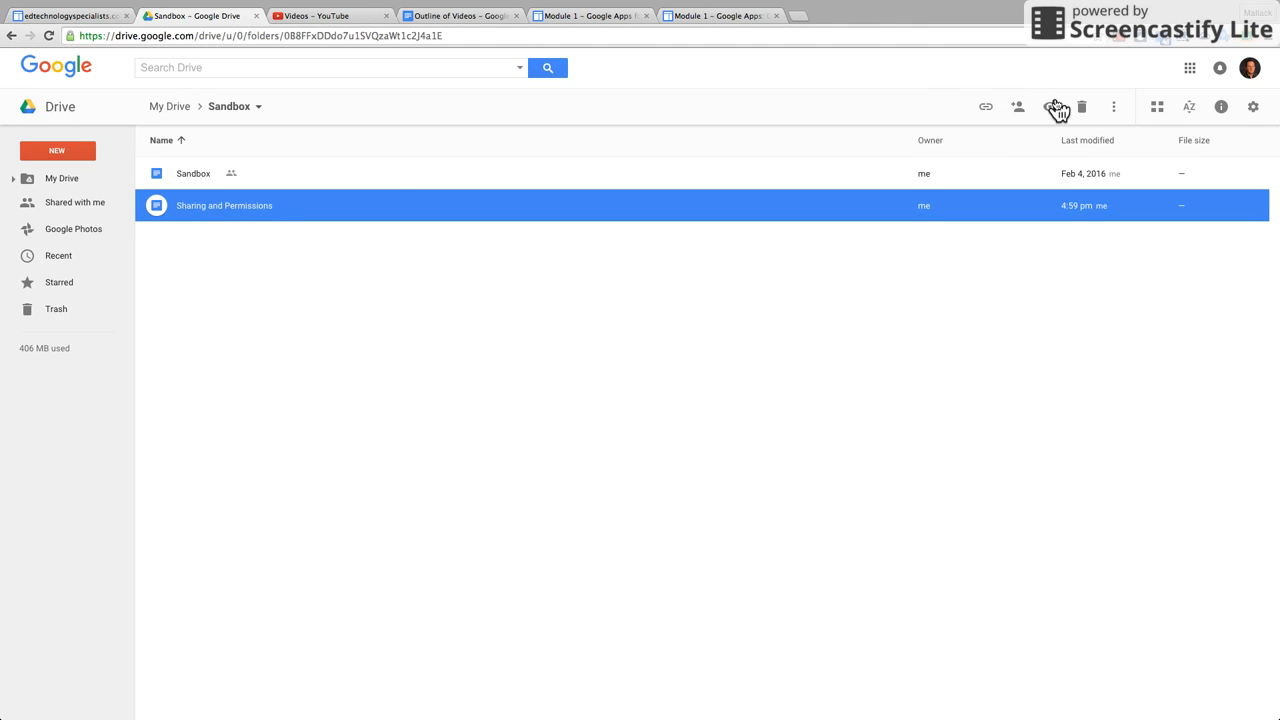
Open Advanced sharing settings for Sharing and Permissions from the Share dialog.
{"action": "left_click", "coordinate": [1014, 115]}
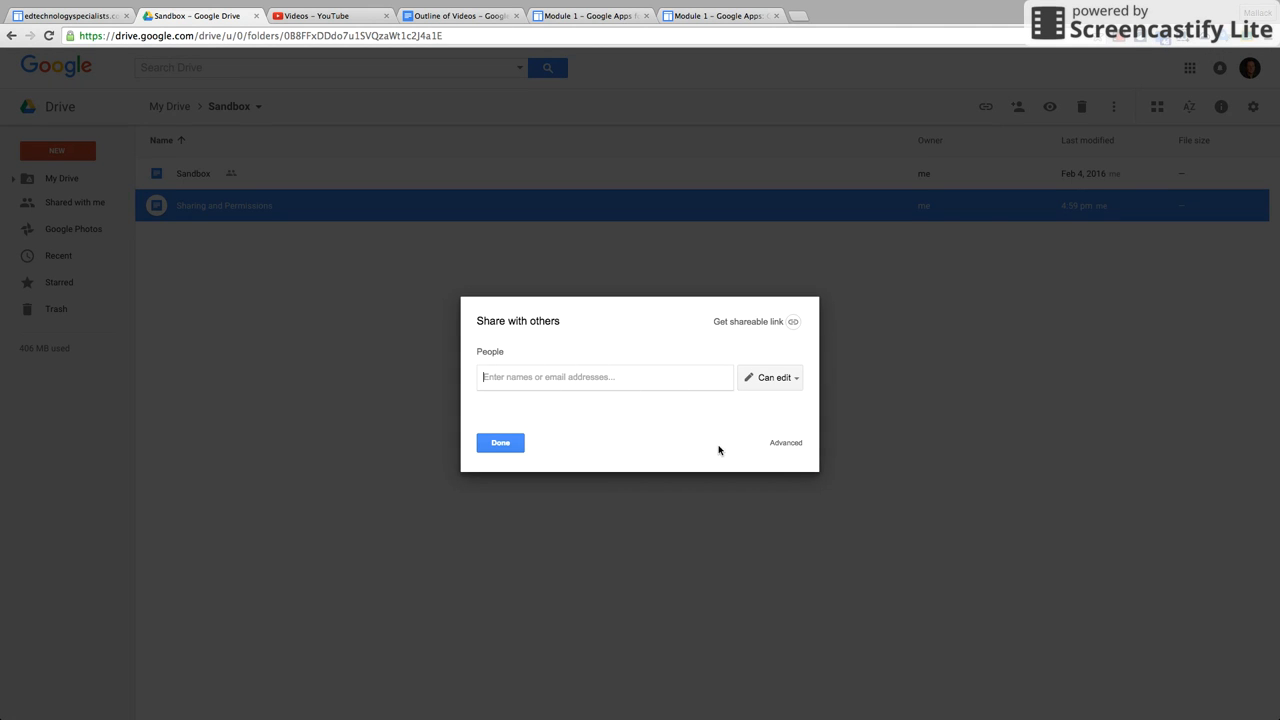
{"action": "left_click", "coordinate": [785, 443]}
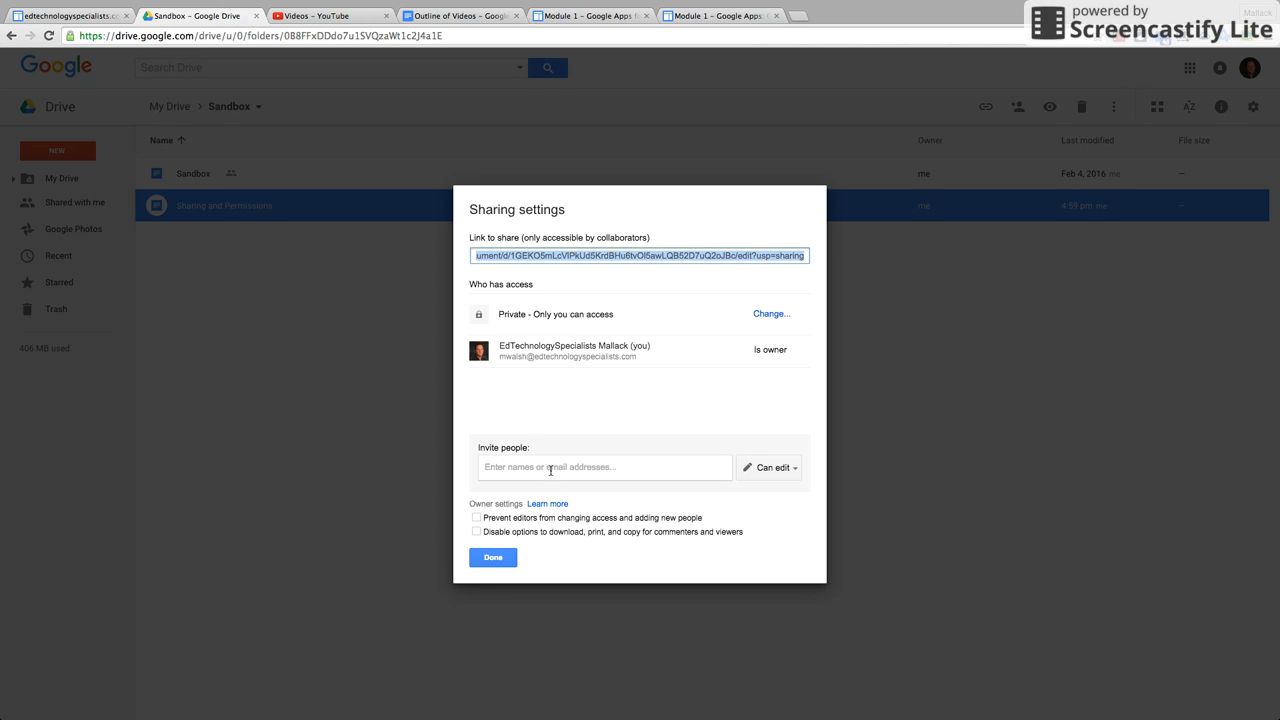
Add the colleague's account as an invitee, settling on Can edit permission.
{"action": "left_click", "coordinate": [550, 470]}
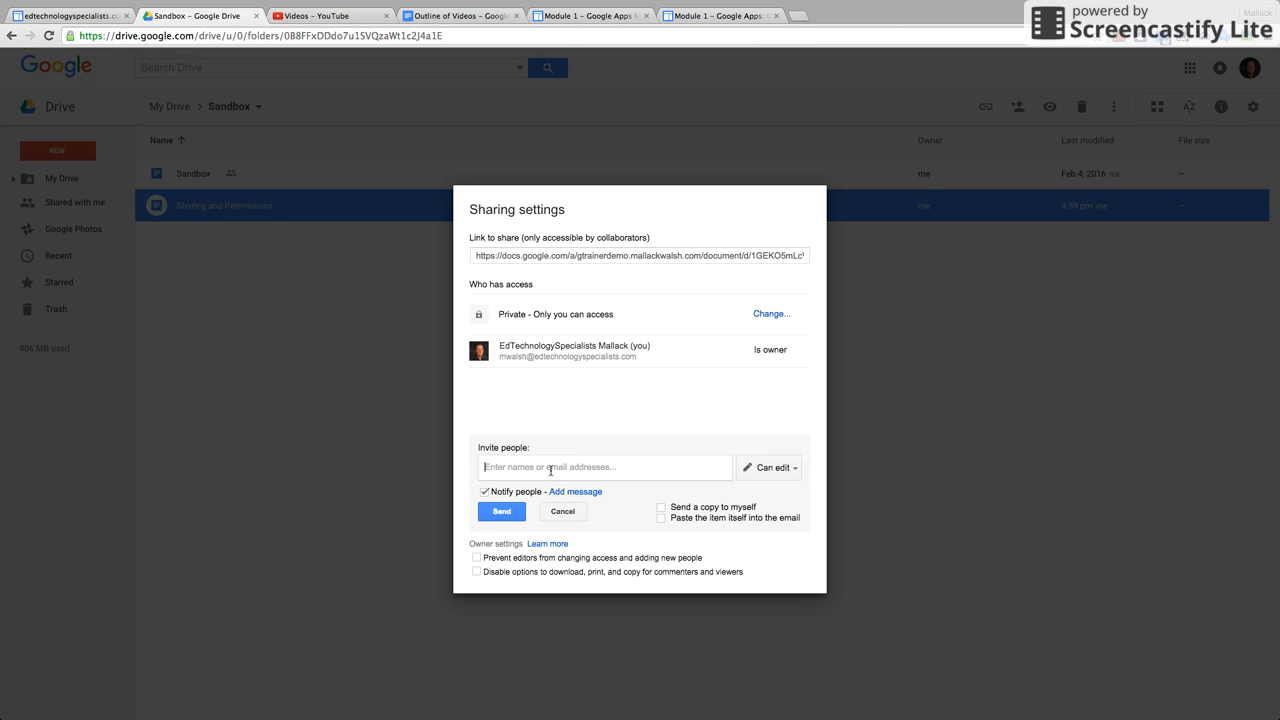
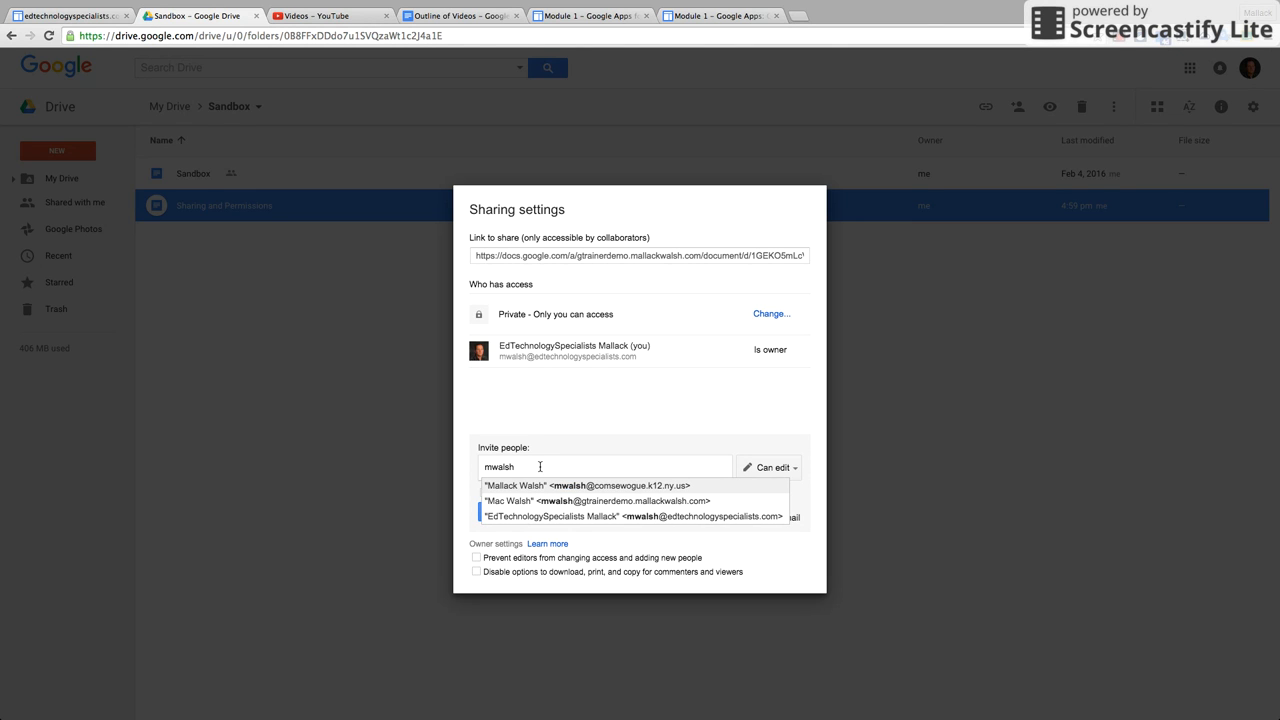
{"action": "left_click", "coordinate": [626, 485]}
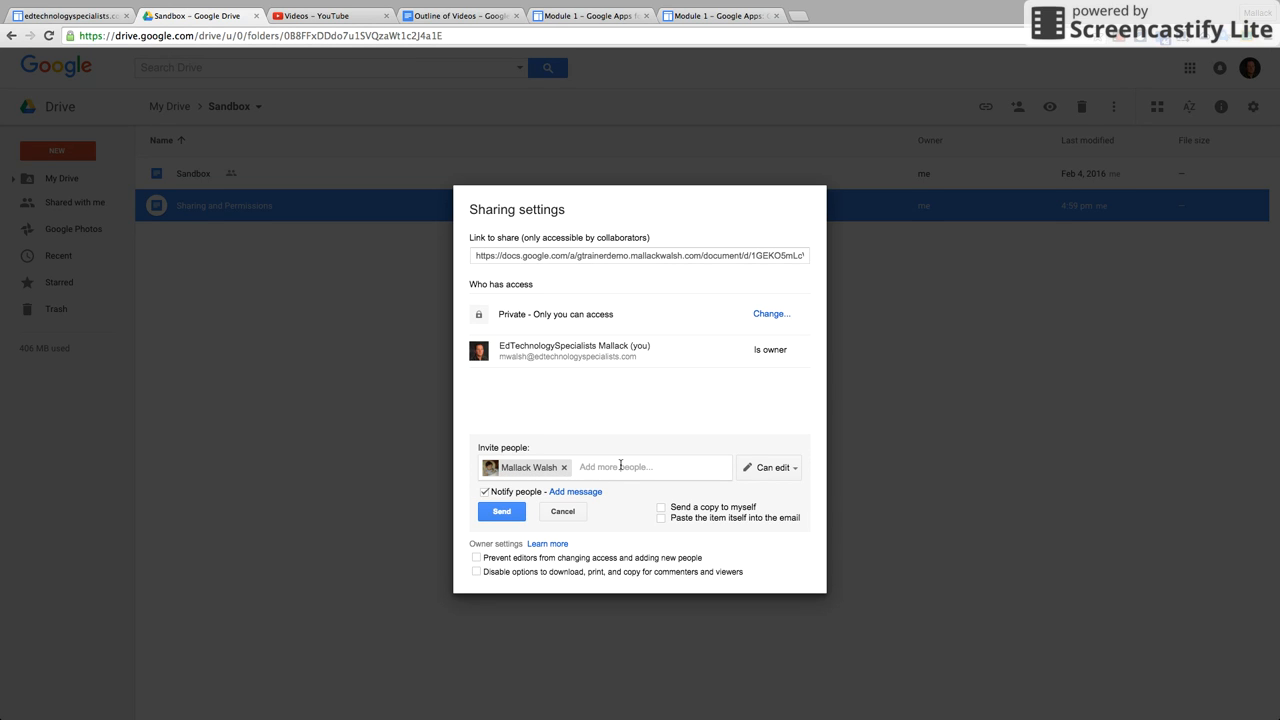
{"action": "left_click", "coordinate": [796, 469]}
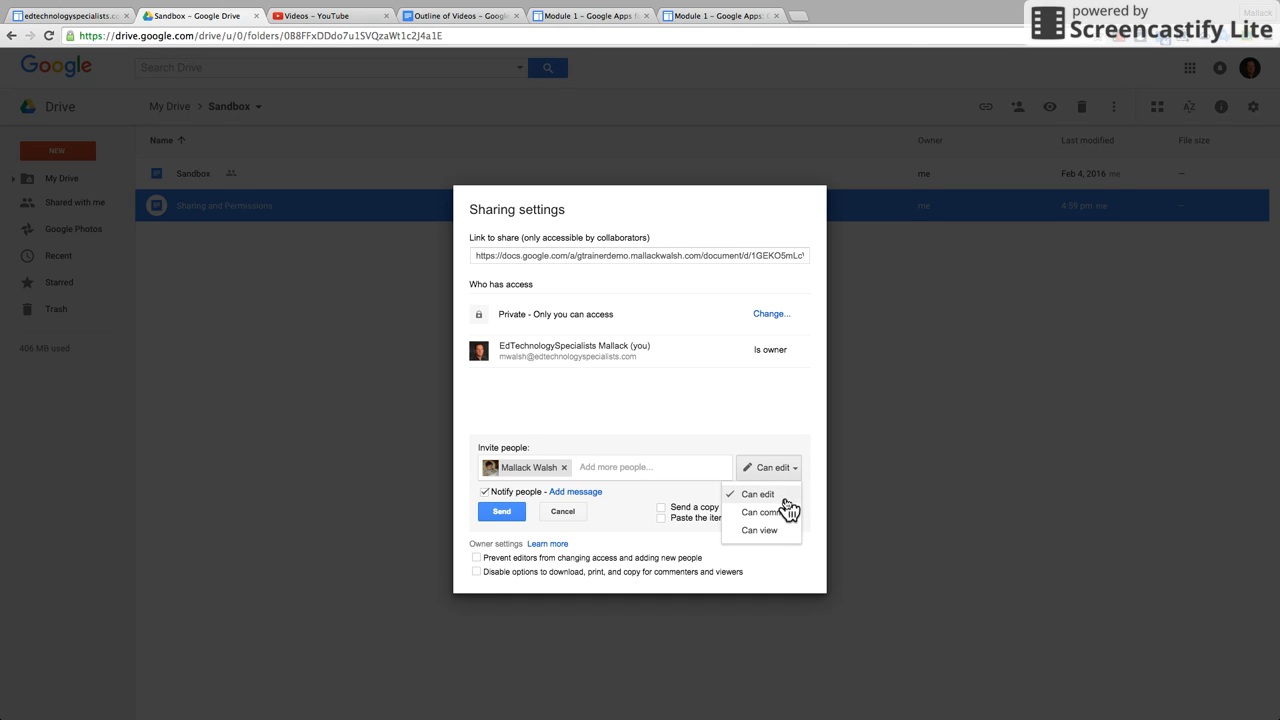
{"action": "left_click", "coordinate": [774, 533]}
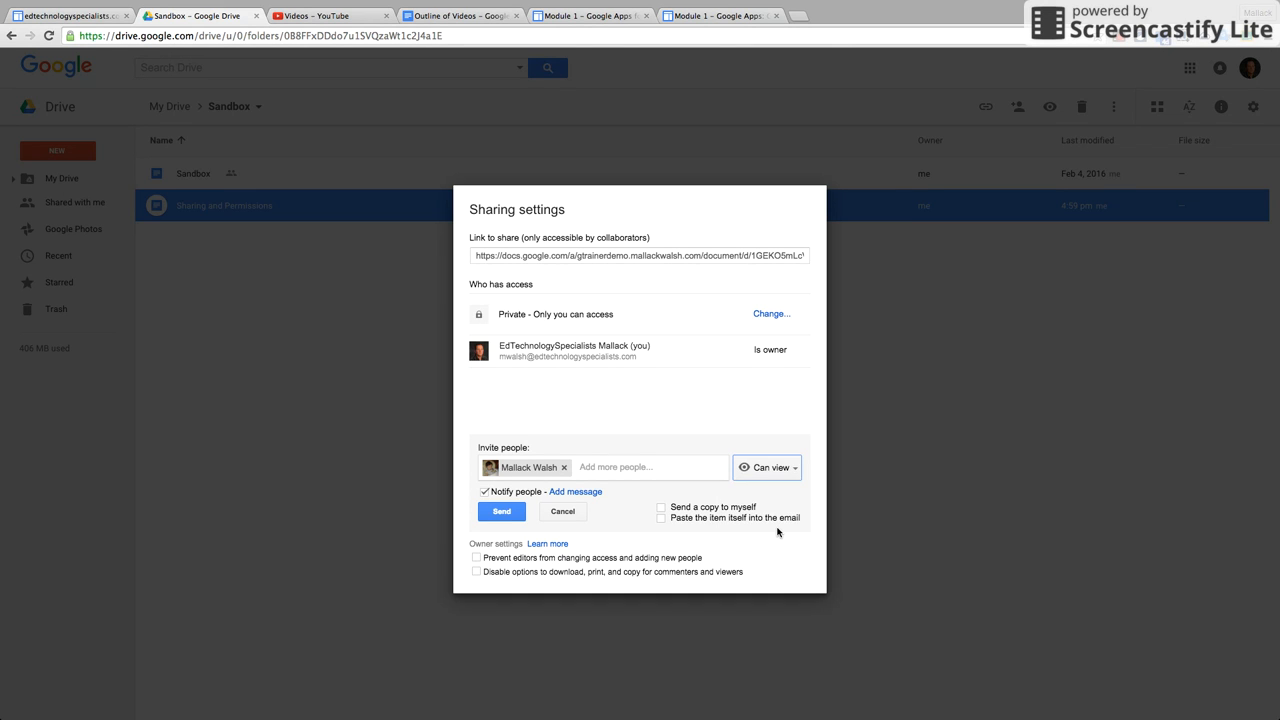
{"action": "left_click", "coordinate": [795, 475]}
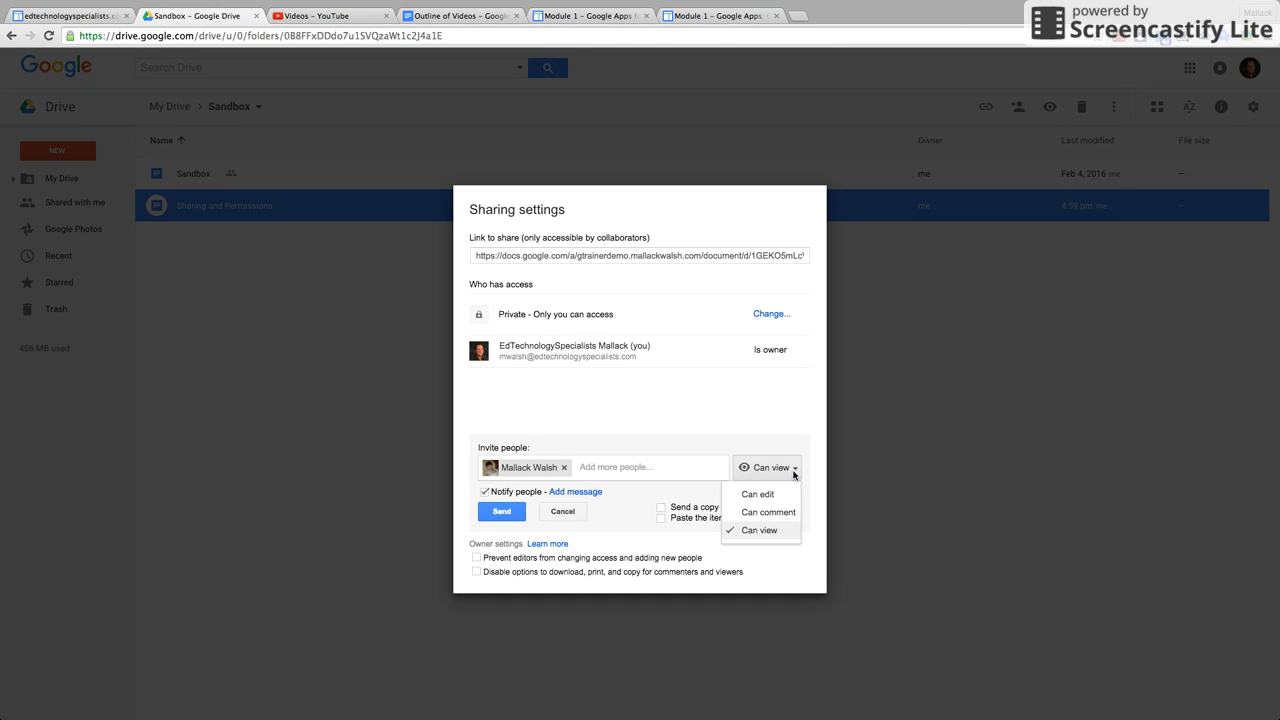
{"action": "left_click", "coordinate": [776, 494]}
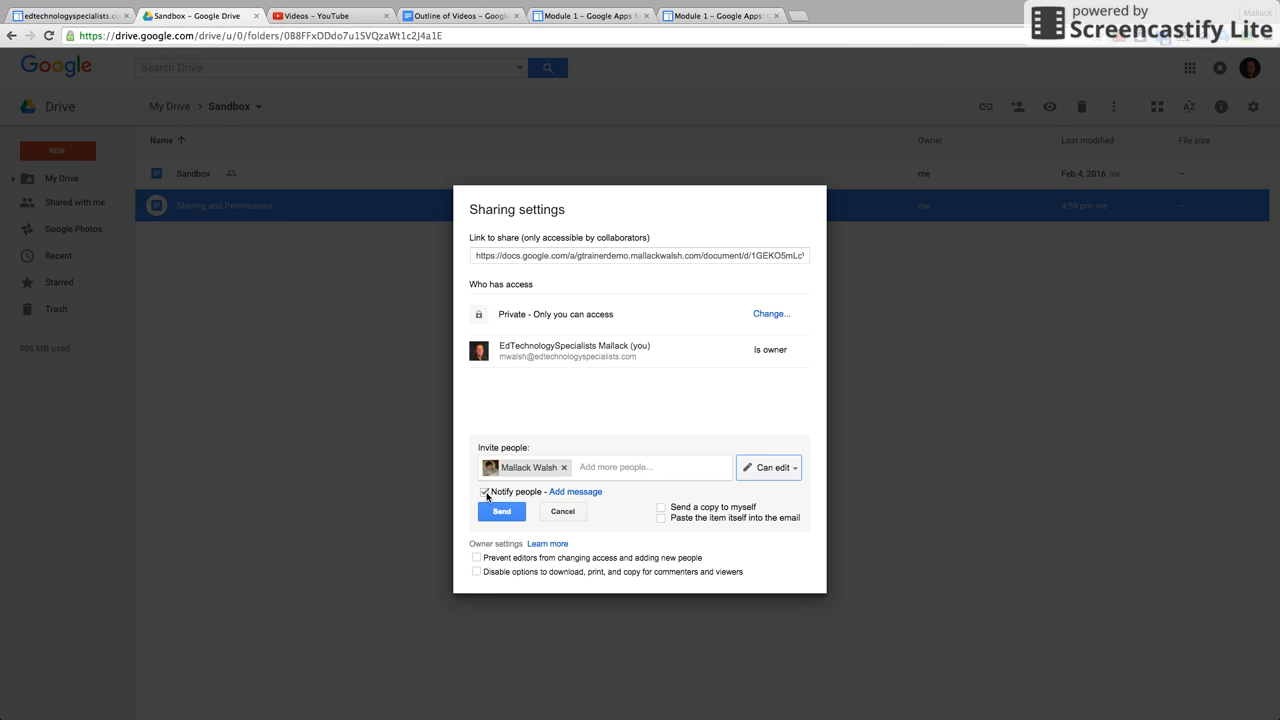
Add the message 'hello' and a copy to myself to the invite, then cancel it.
{"action": "left_click", "coordinate": [485, 492]}
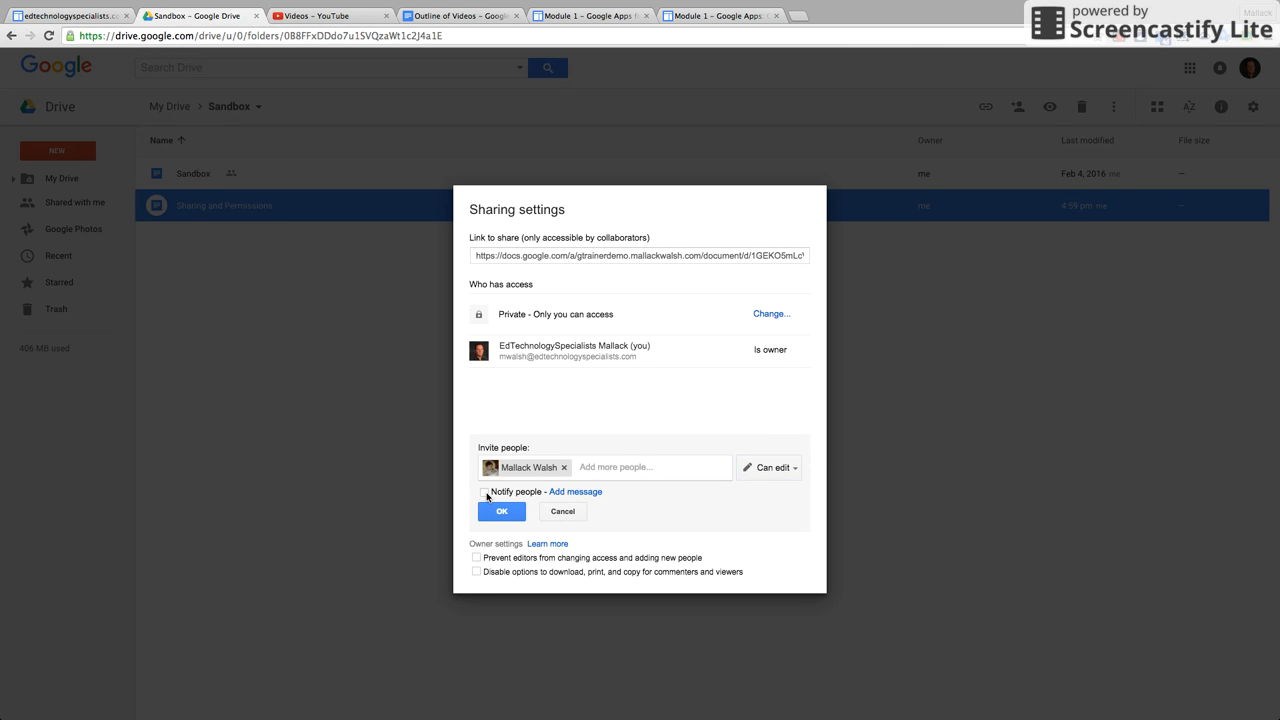
{"action": "left_click", "coordinate": [485, 492]}
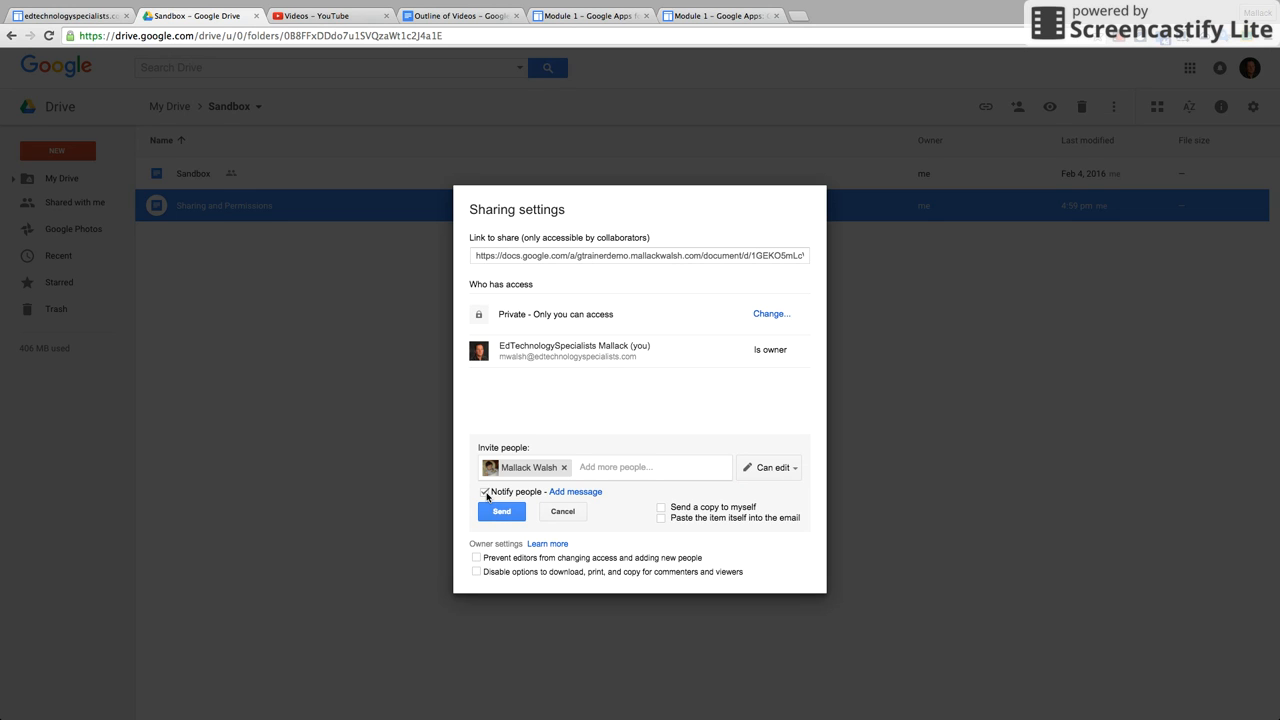
{"action": "left_click", "coordinate": [592, 492]}
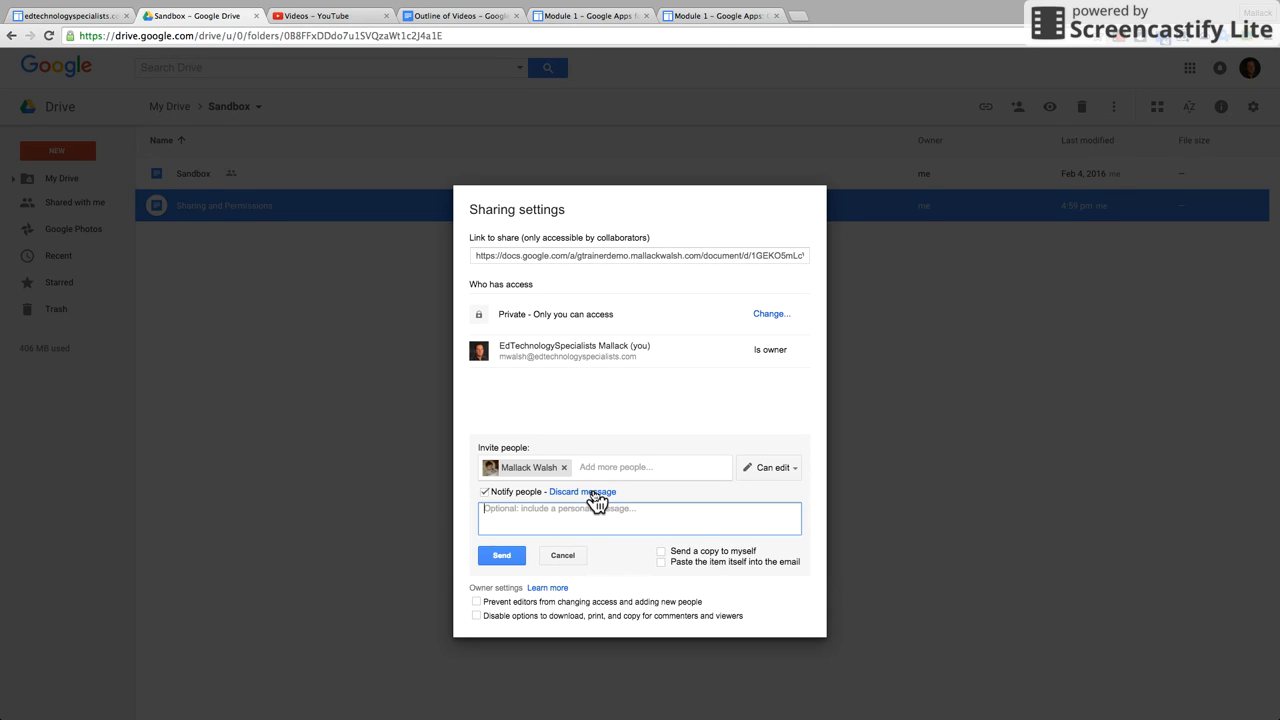
{"action": "type", "text": "hello"}
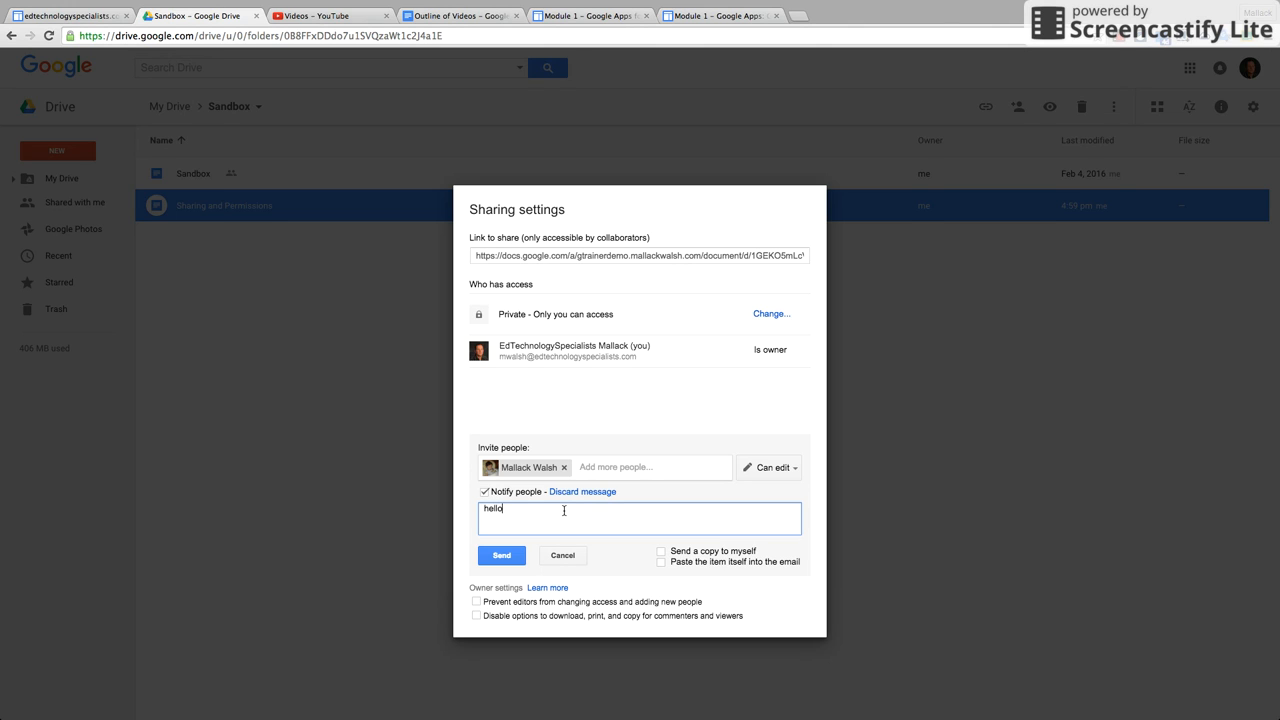
{"action": "left_click", "coordinate": [661, 551]}
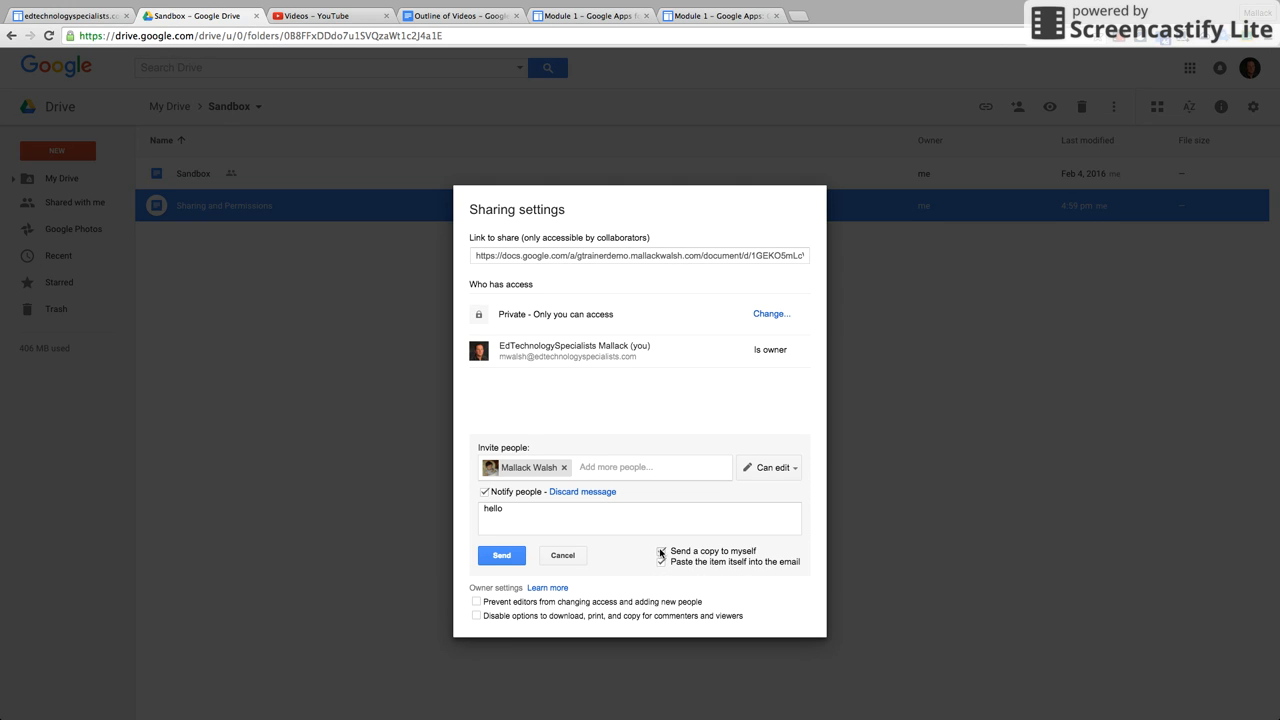
{"action": "left_click", "coordinate": [577, 556]}
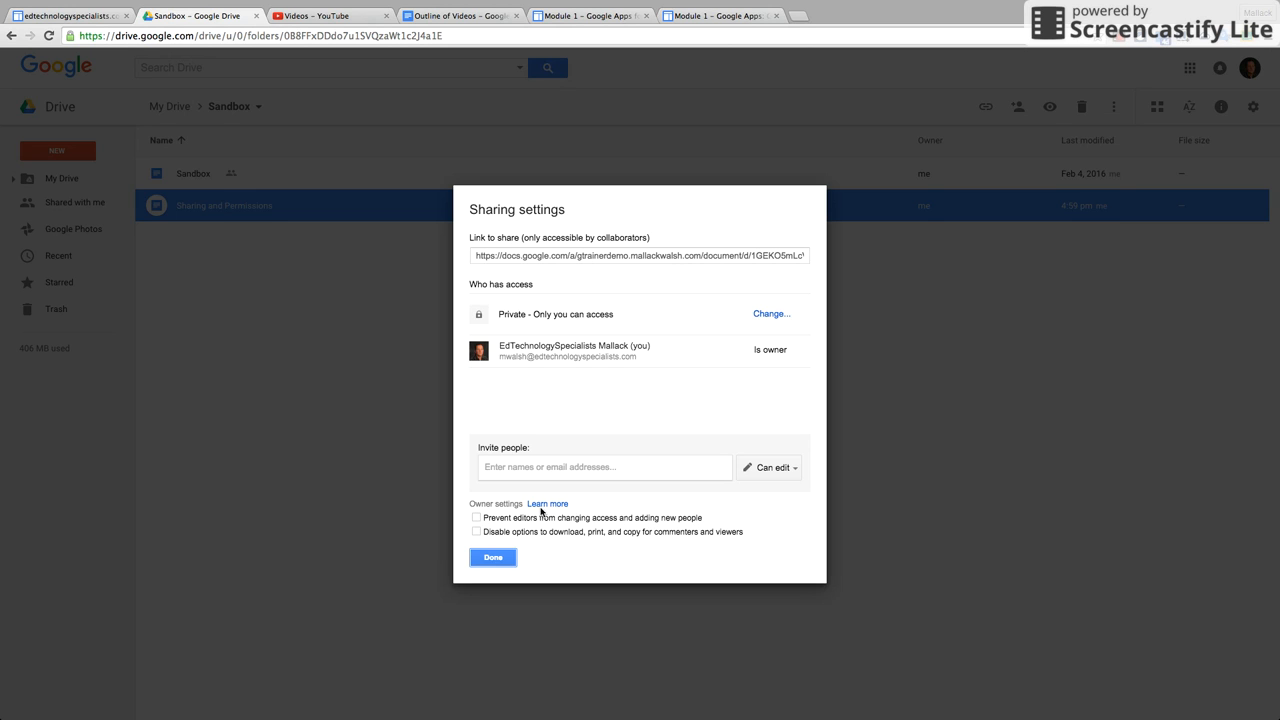
Toggle 'Prevent editors from changing access and adding new people' on, then back off.
{"action": "left_click", "coordinate": [794, 470]}
{"action": "left_click", "coordinate": [775, 497]}
{"action": "left_click", "coordinate": [477, 518]}
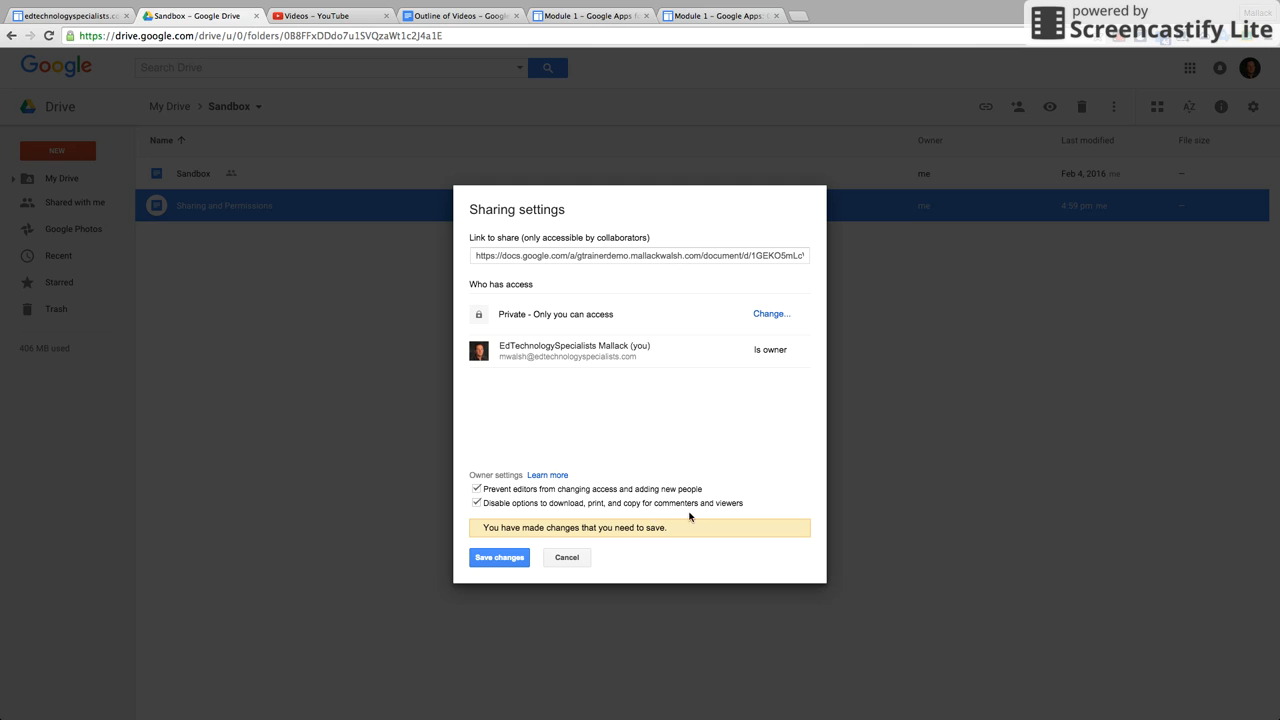
{"action": "left_click", "coordinate": [477, 490]}
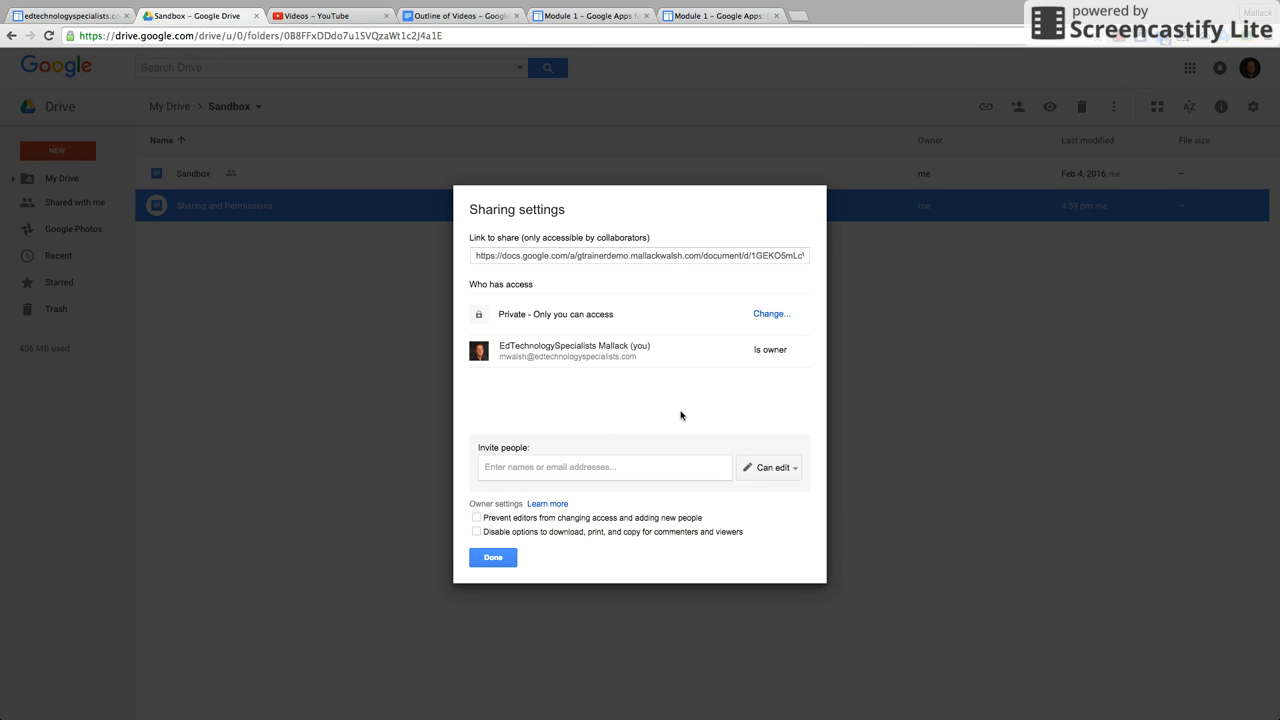
Invite the second account as editor without e-mail notification and confirm both sharing prompts.
{"action": "left_click", "coordinate": [547, 466]}
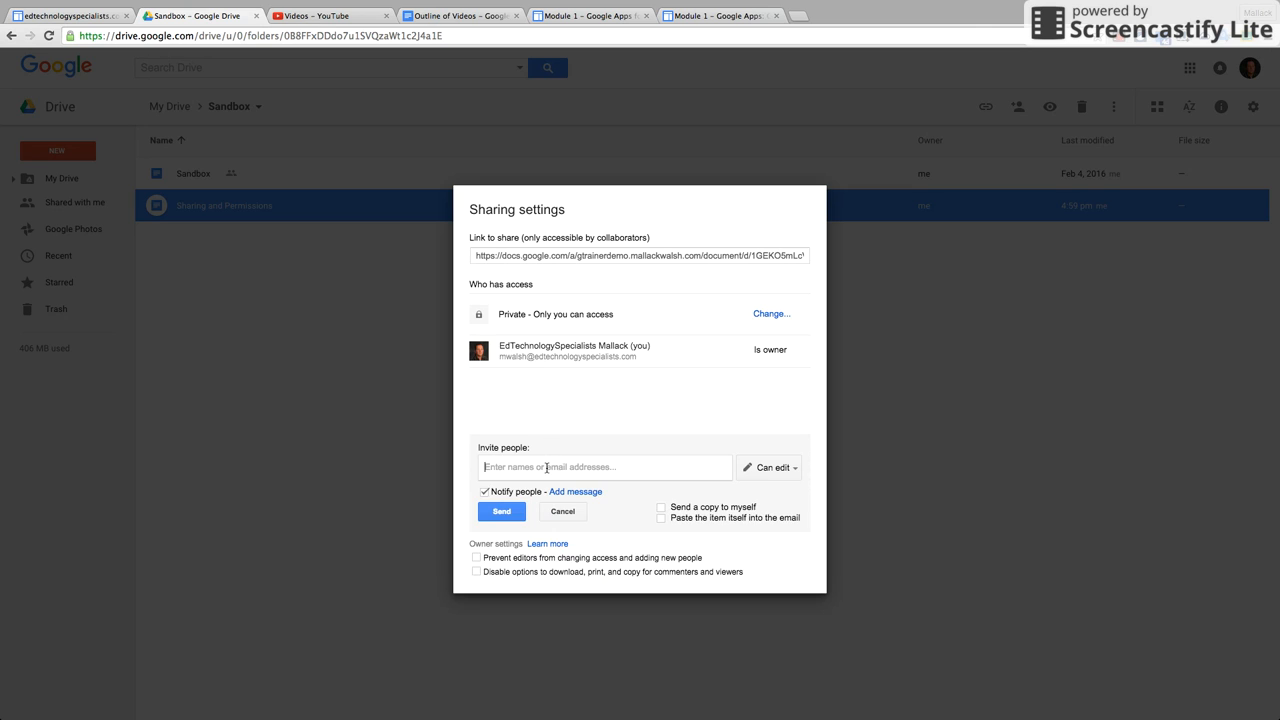
{"action": "type", "text": "mw"}
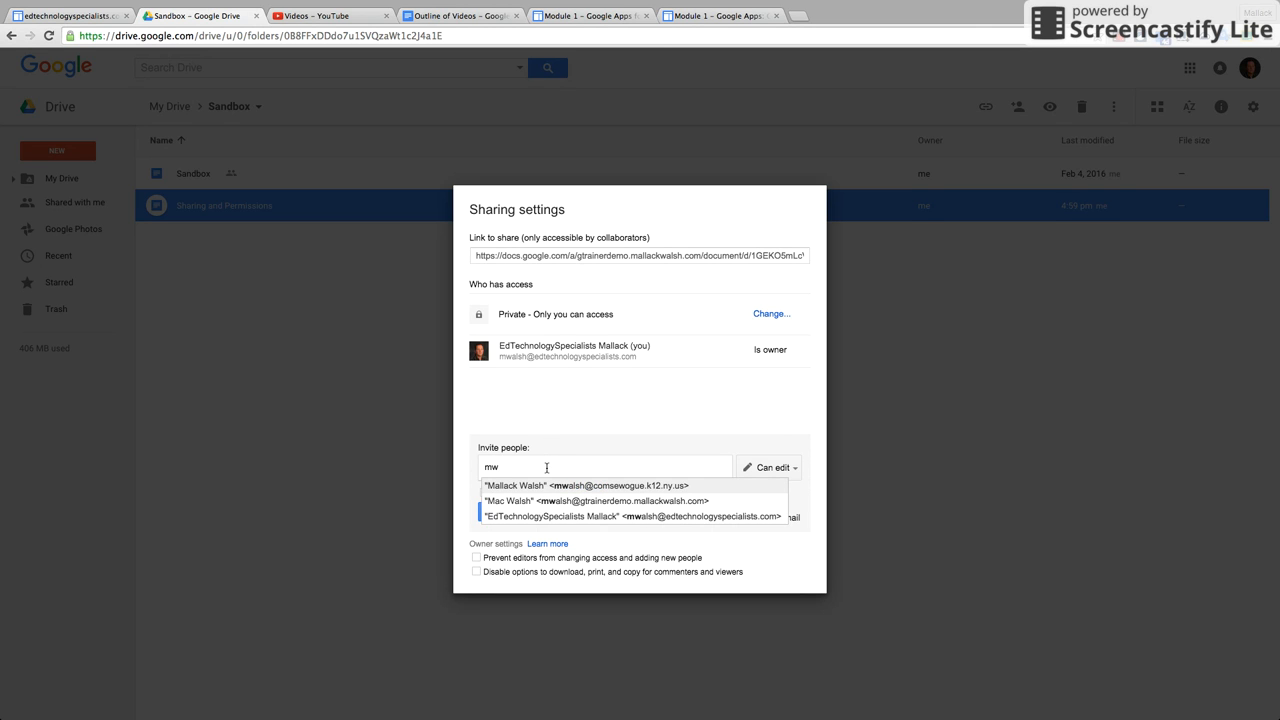
{"action": "left_click", "coordinate": [600, 487]}
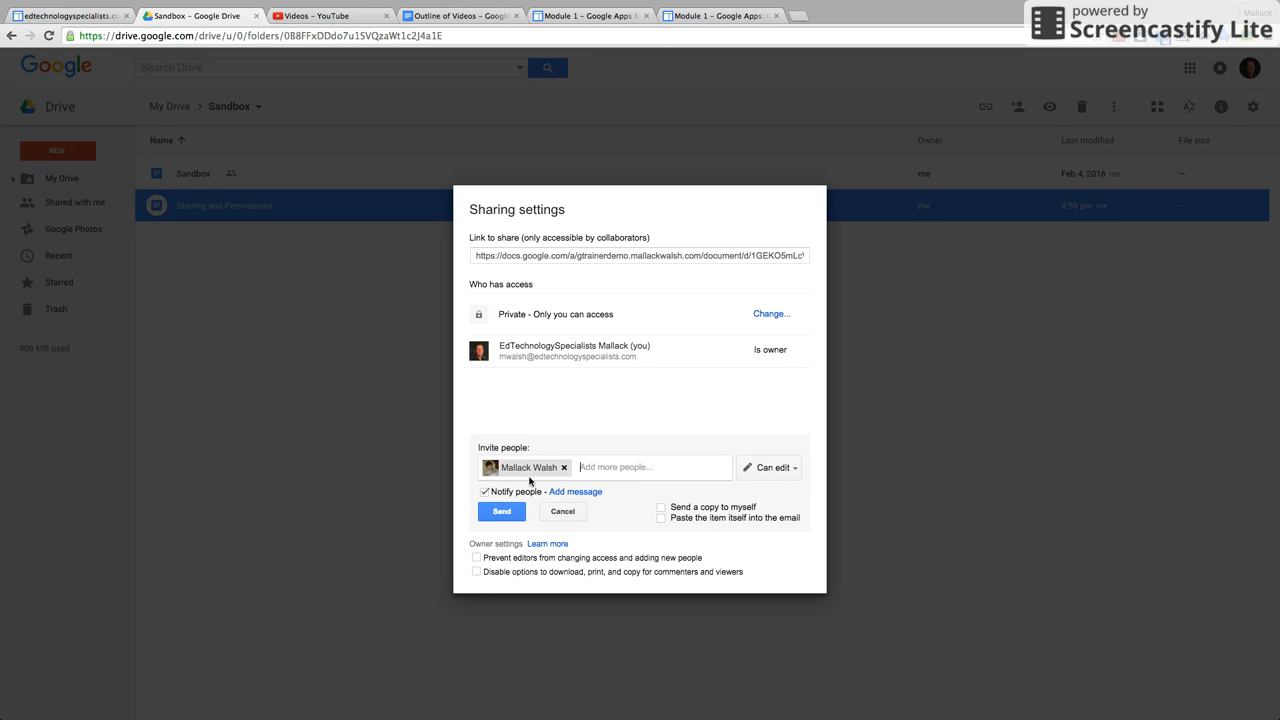
{"action": "left_click", "coordinate": [485, 492]}
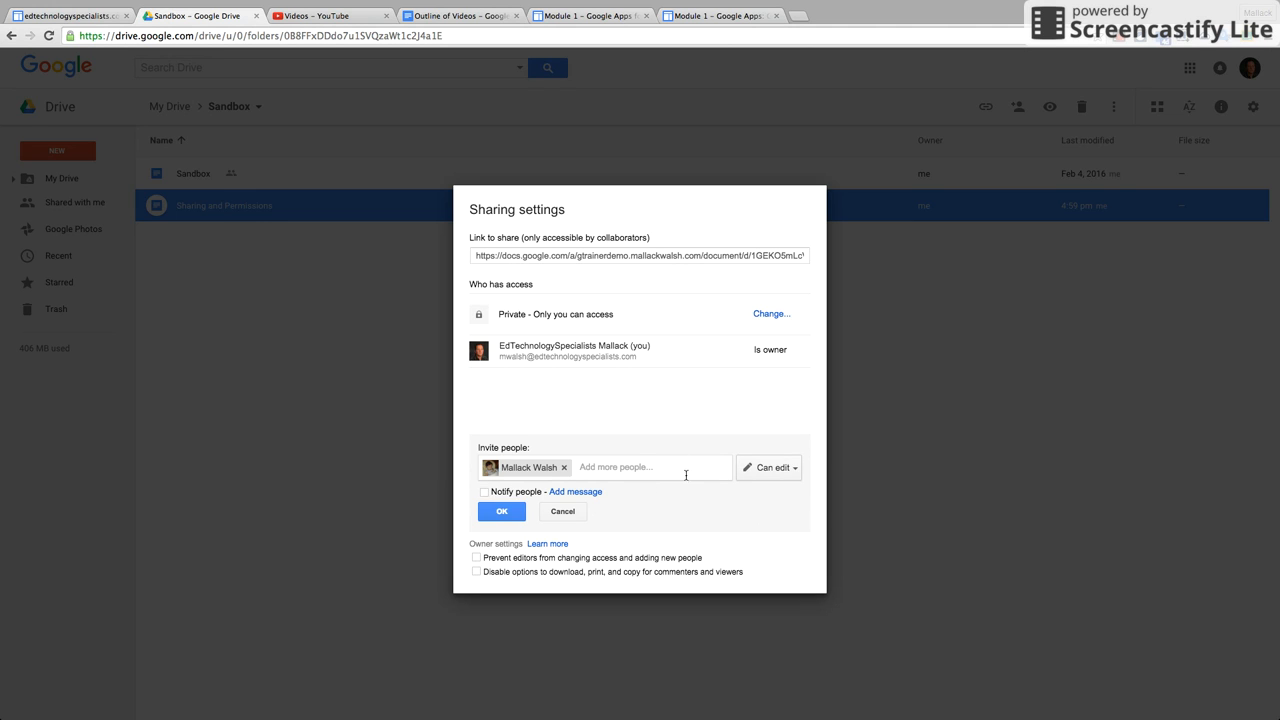
{"action": "left_click", "coordinate": [501, 513]}
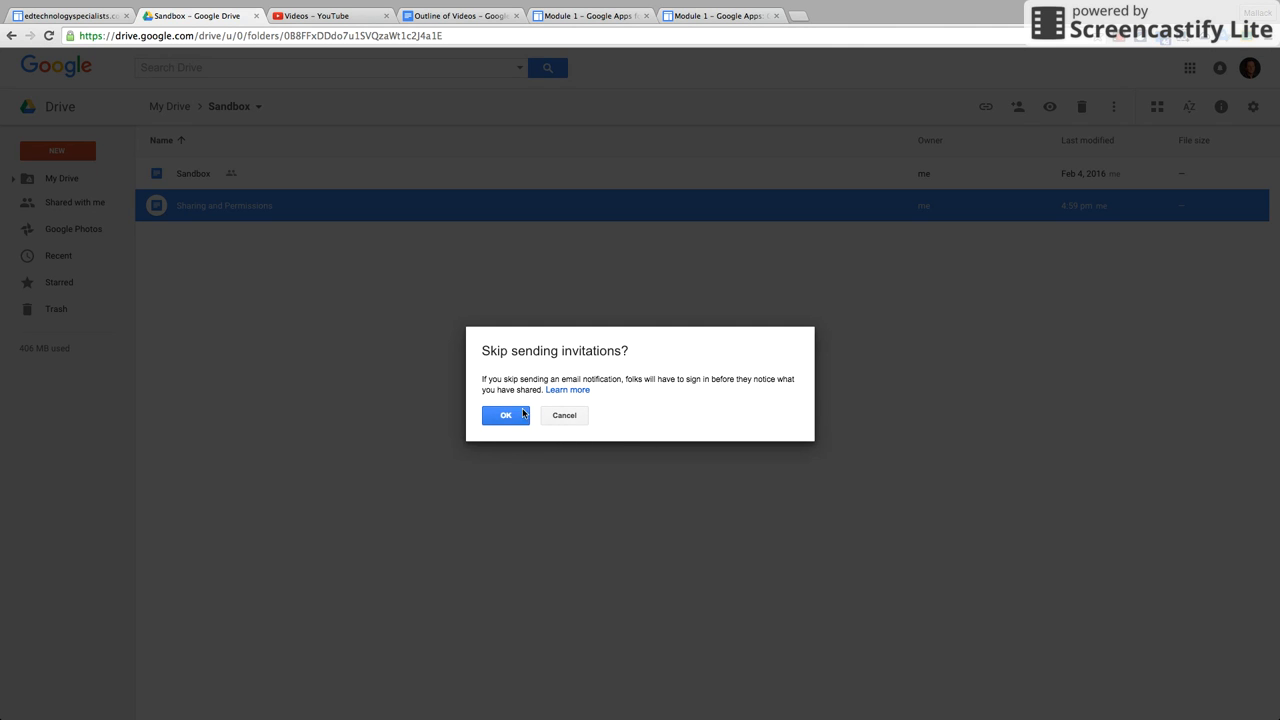
{"action": "left_click", "coordinate": [513, 415]}
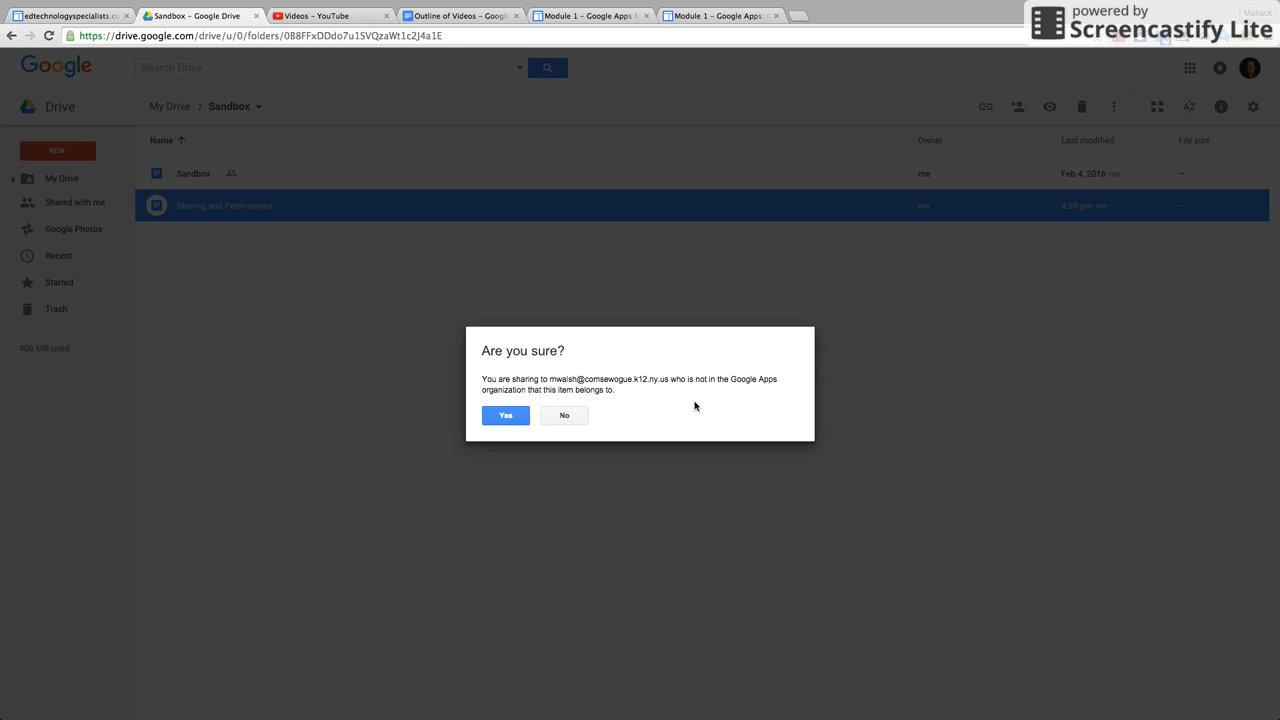
{"action": "left_click", "coordinate": [507, 415]}
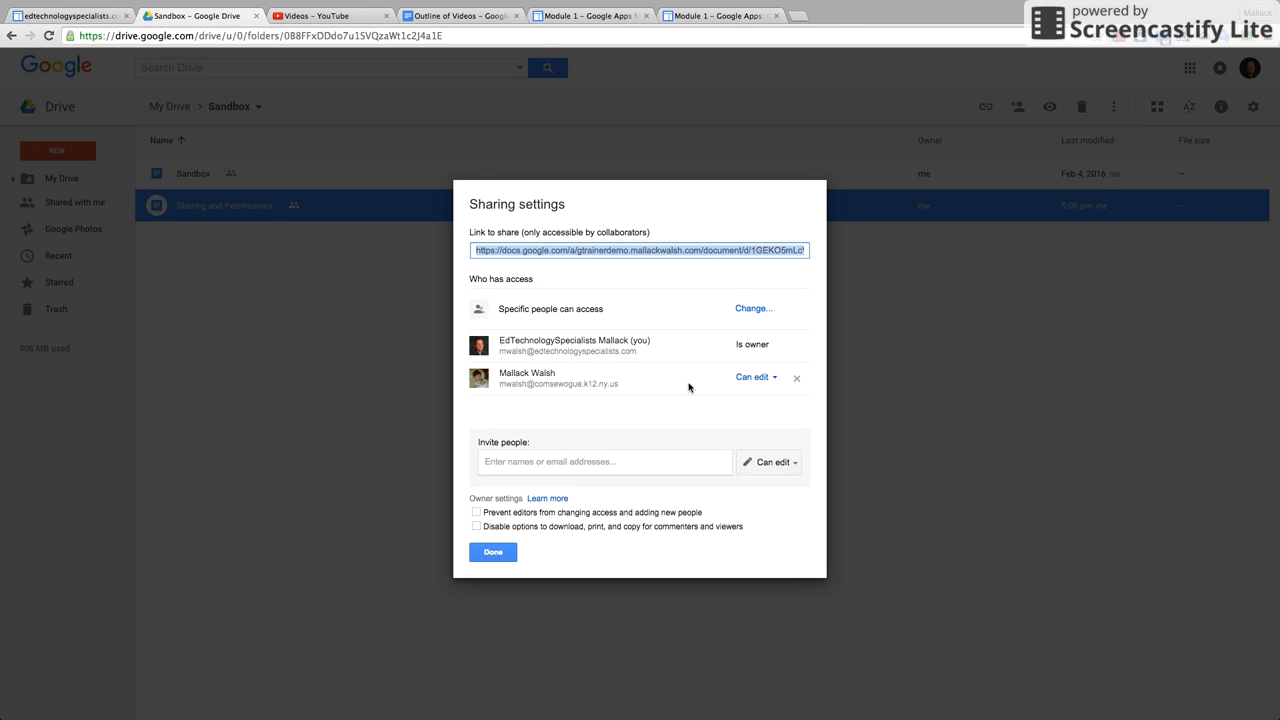
Leave the collaborator at Can edit, close Sharing settings, and exit Chrome full-screen.
{"action": "left_click", "coordinate": [777, 388]}
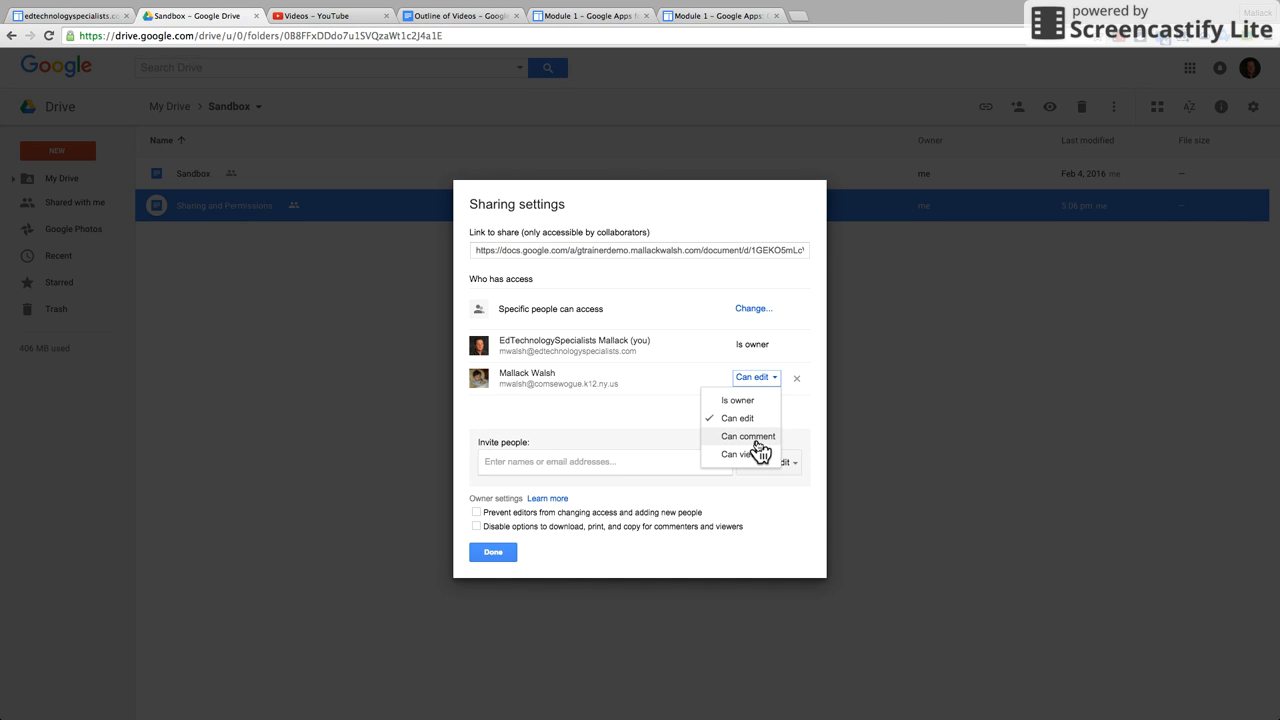
{"action": "left_click", "coordinate": [752, 418]}
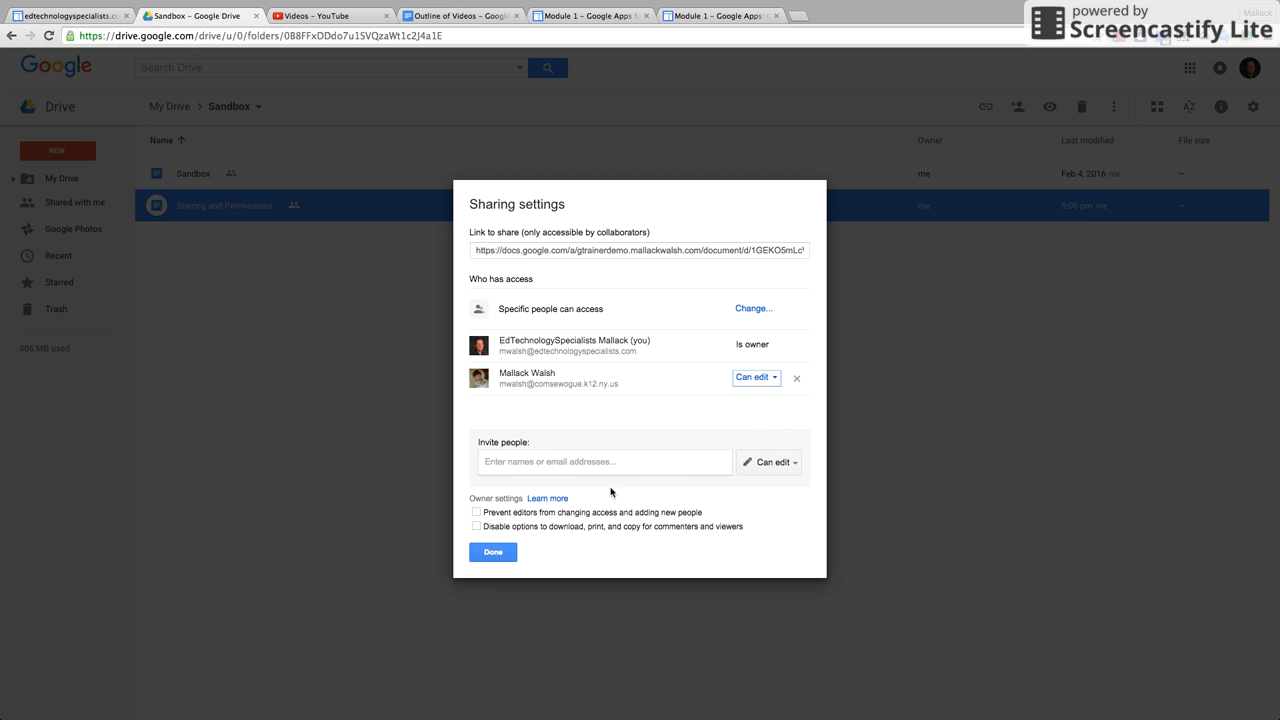
{"action": "left_click", "coordinate": [493, 552]}
{"action": "mouse_move", "coordinate": [1216, 8]}
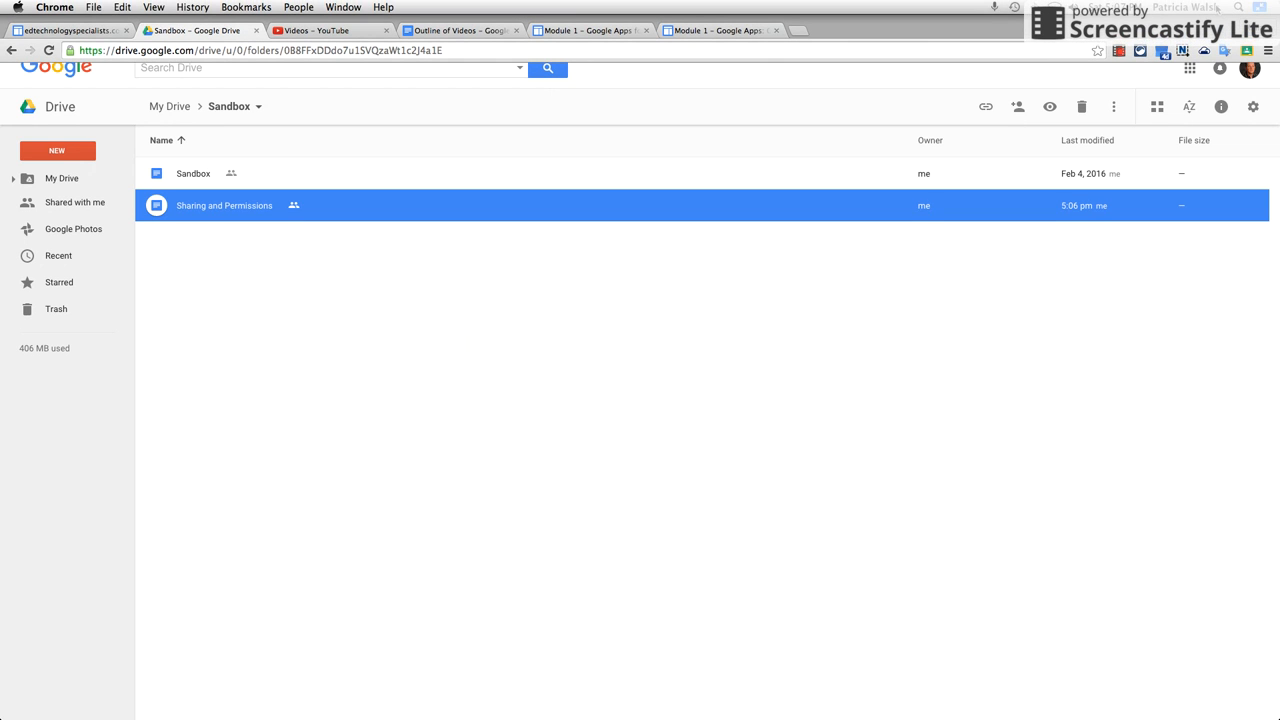
{"action": "left_click", "coordinate": [1258, 9]}
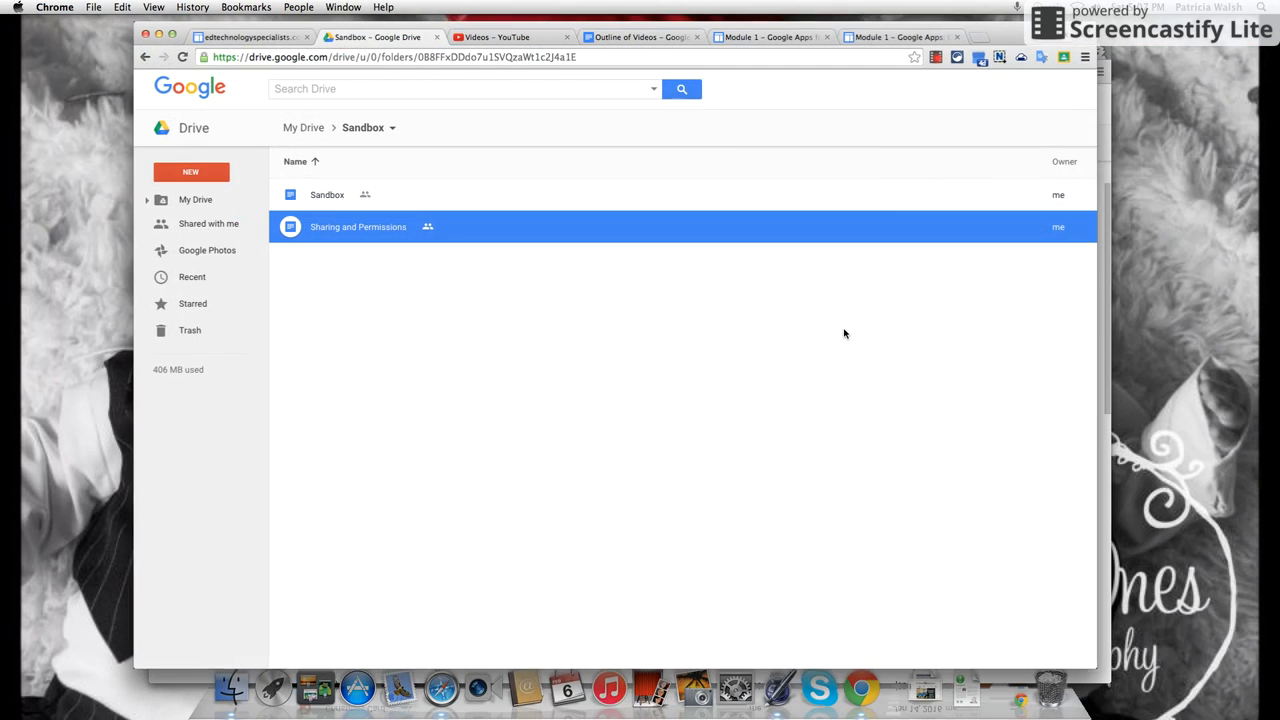
In the second account's full-screen Drive, select Sharing and Permissions under Shared with me.
{"action": "left_click", "coordinate": [1110, 212]}
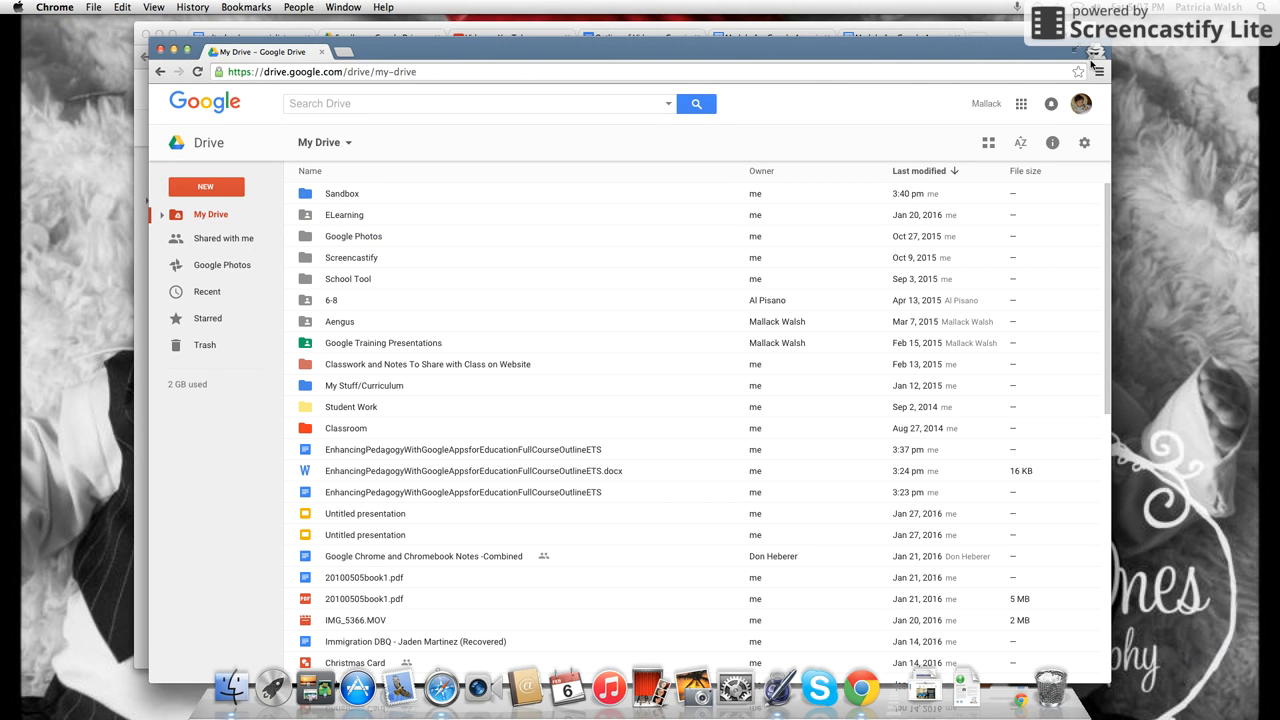
{"action": "left_click", "coordinate": [1095, 51]}
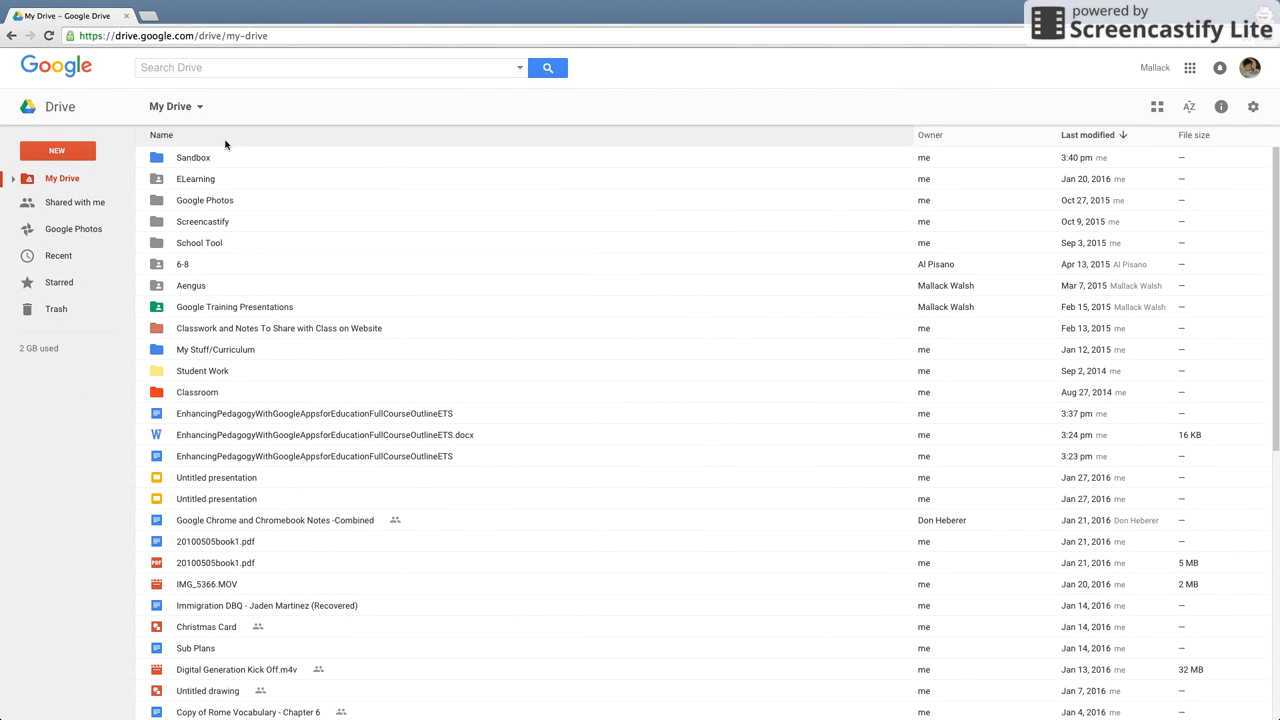
{"action": "left_click", "coordinate": [87, 204]}
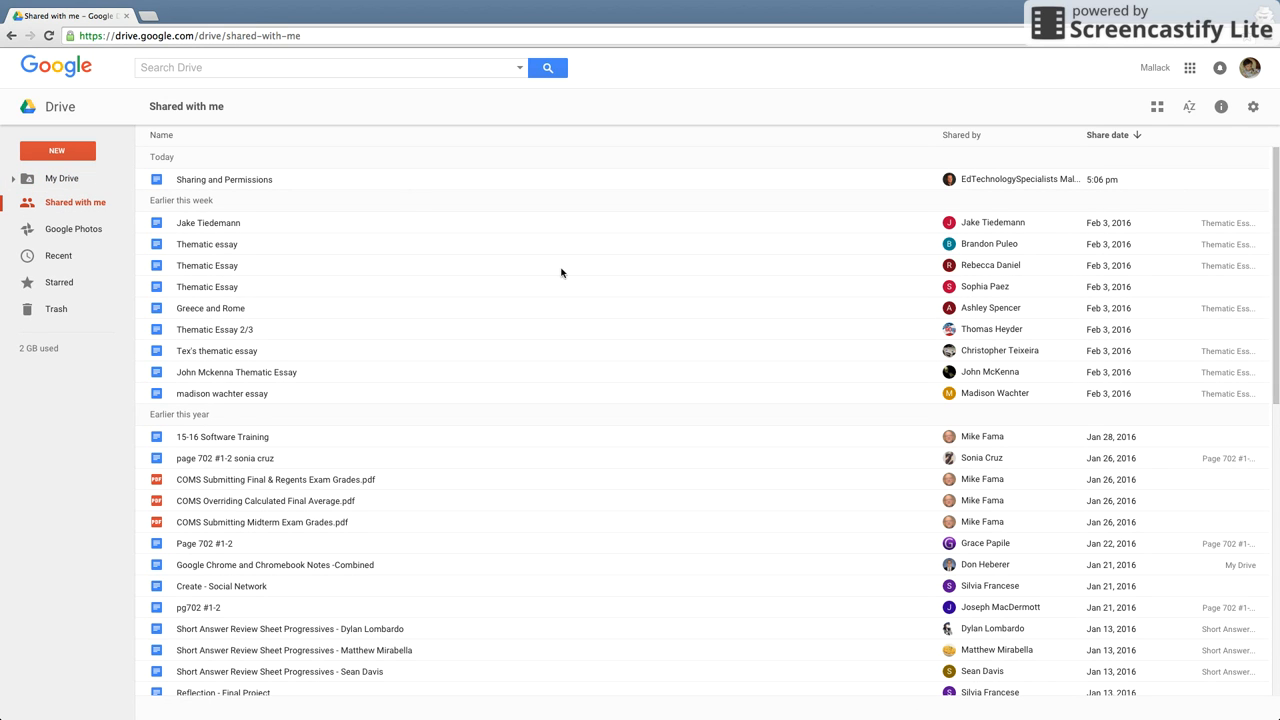
{"action": "left_click", "coordinate": [237, 178]}
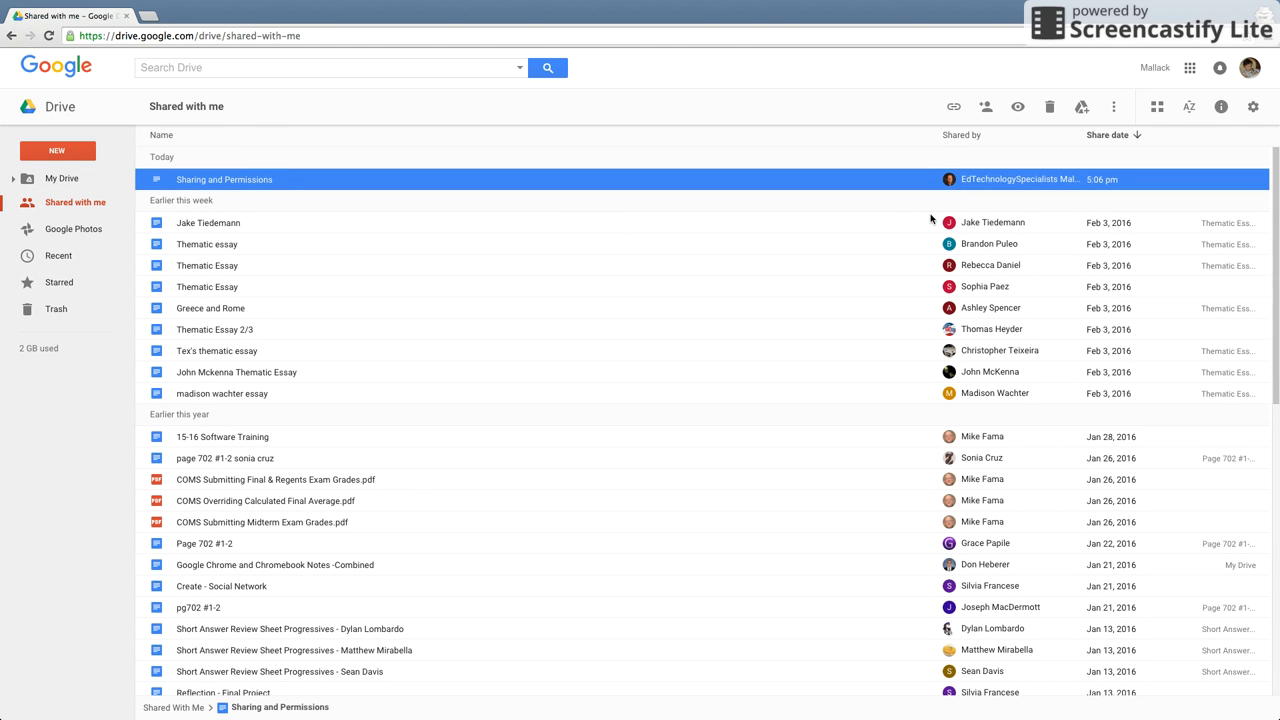
Open the shared doc, type 'Hi, how are you?', and go back to the Drive tab.
{"action": "double_click", "coordinate": [237, 182]}
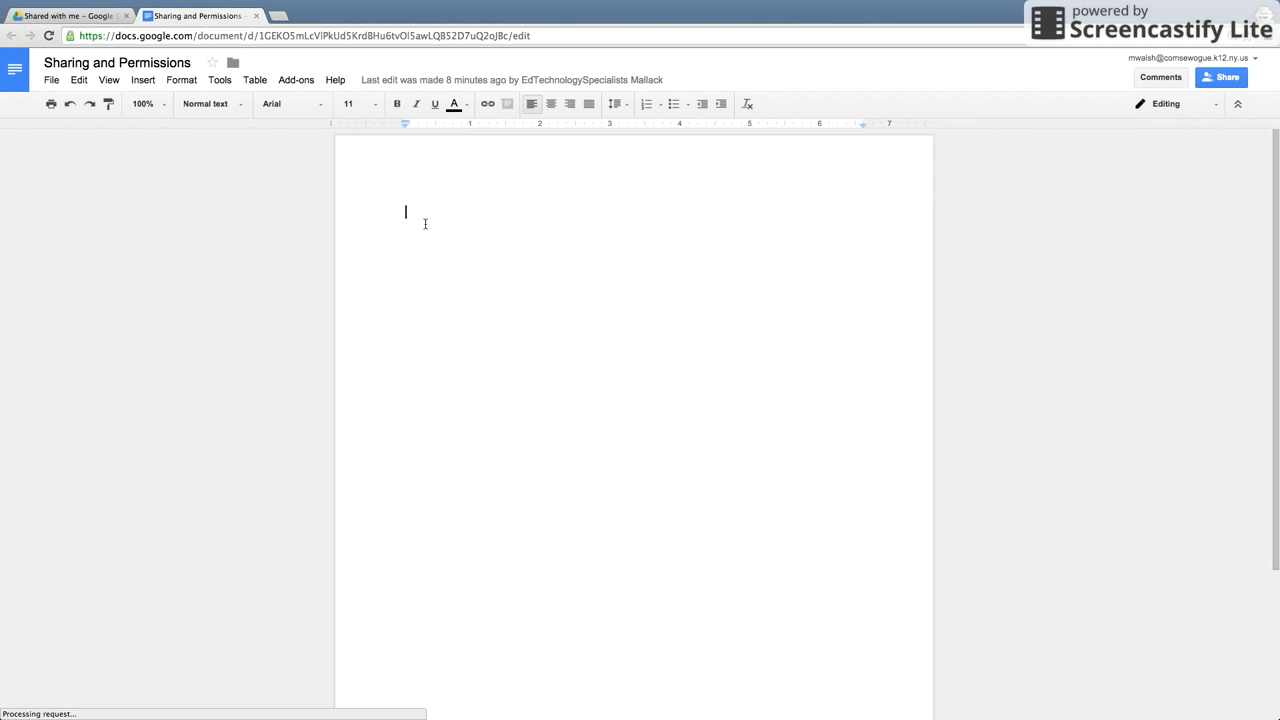
{"action": "type", "text": "Hi, how are you?"}
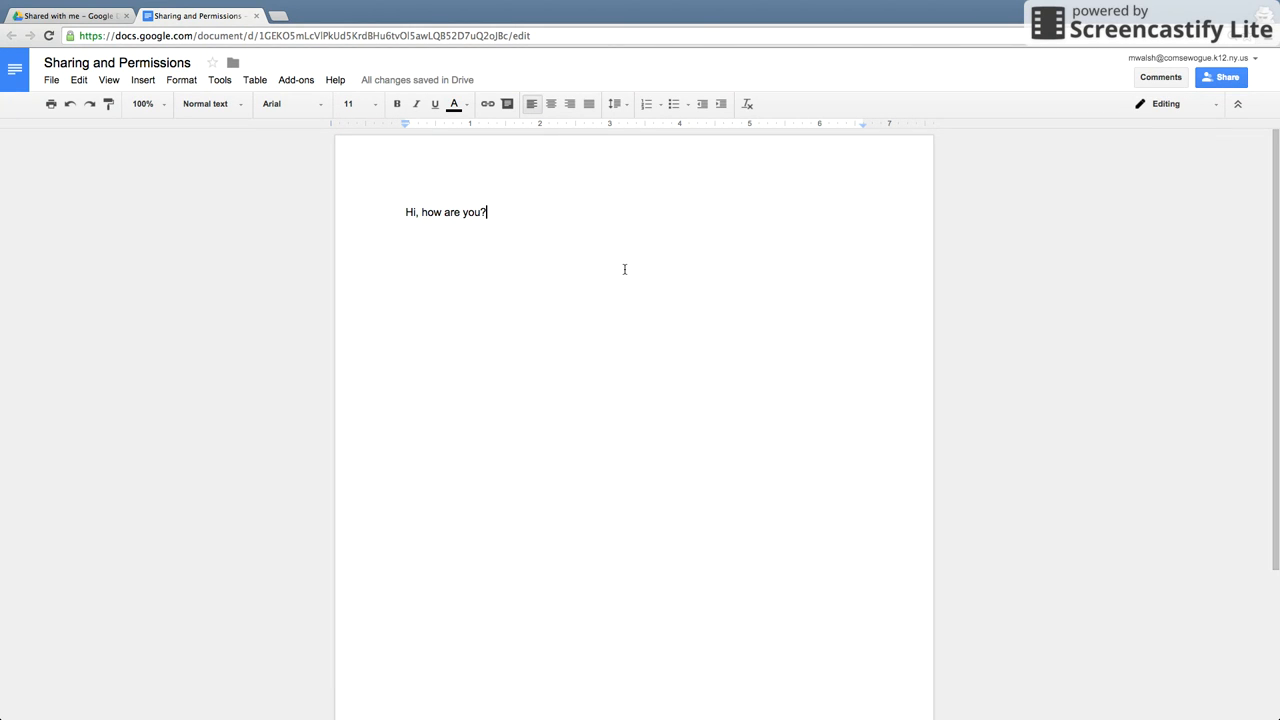
{"action": "left_click", "coordinate": [97, 22]}
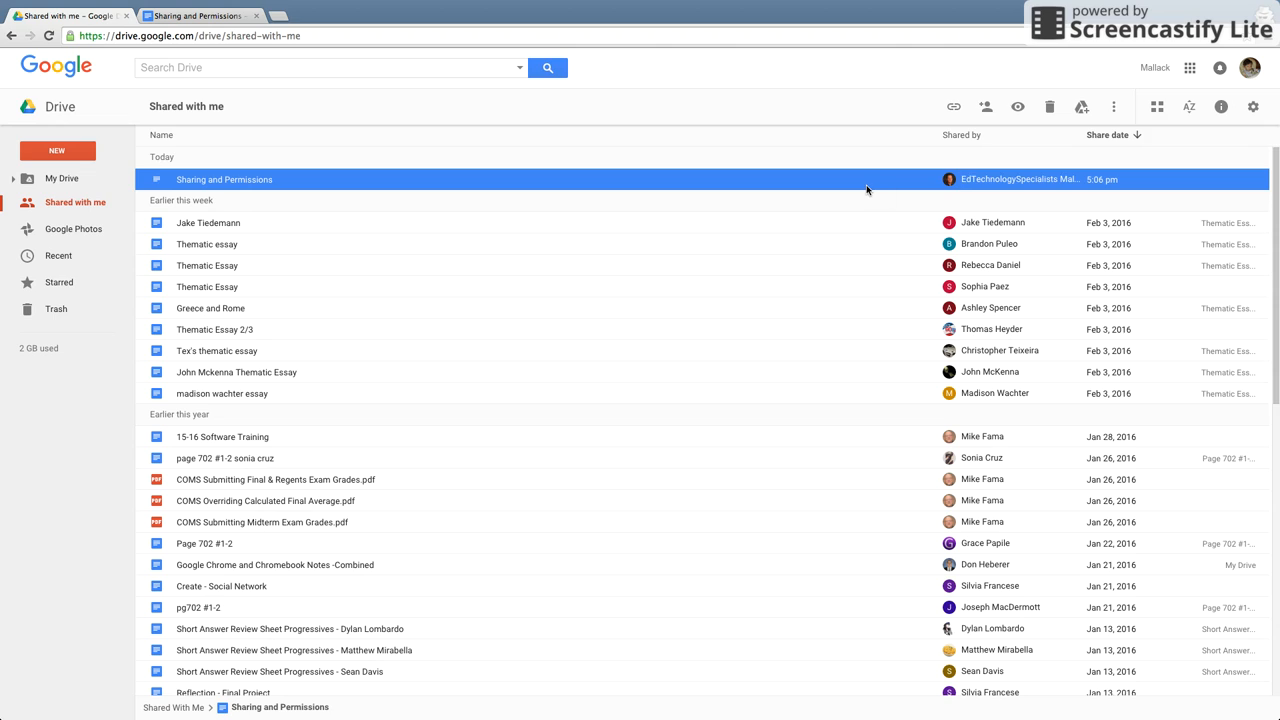
Add the shared Sharing and Permissions doc to My Drive, filed in the Sandbox folder.
{"action": "left_click", "coordinate": [1084, 112]}
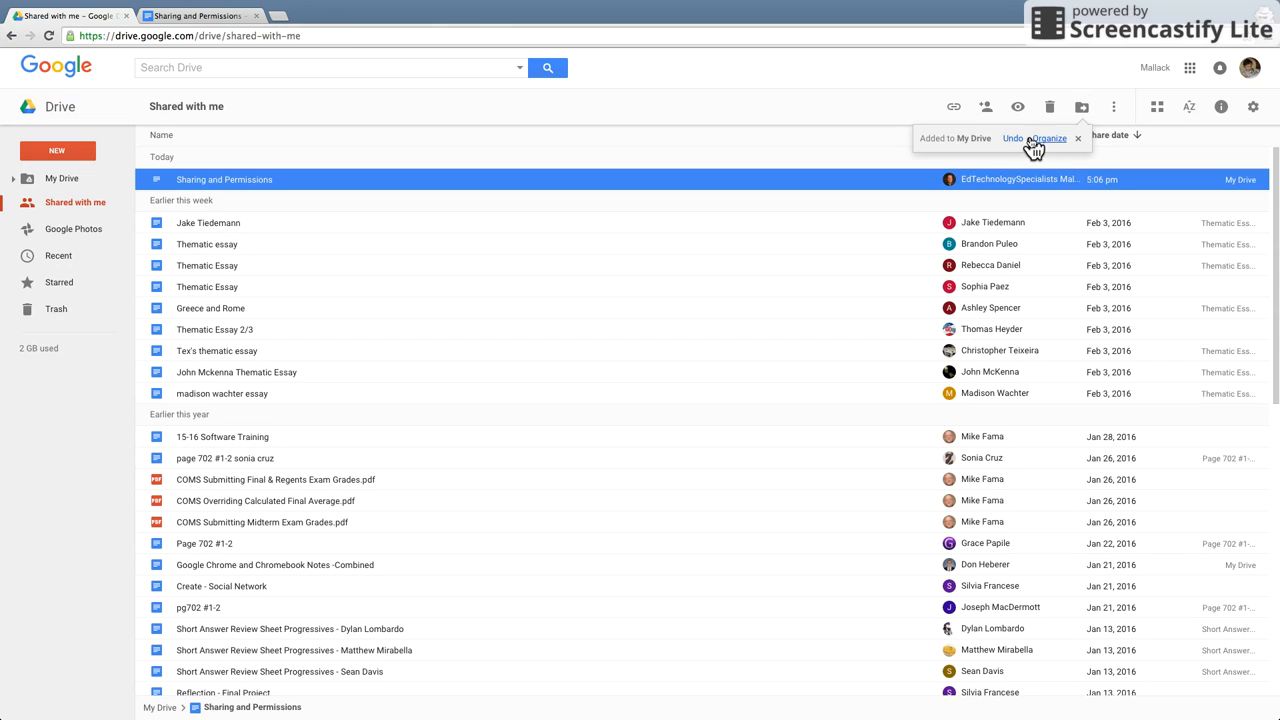
{"action": "left_click", "coordinate": [1050, 139]}
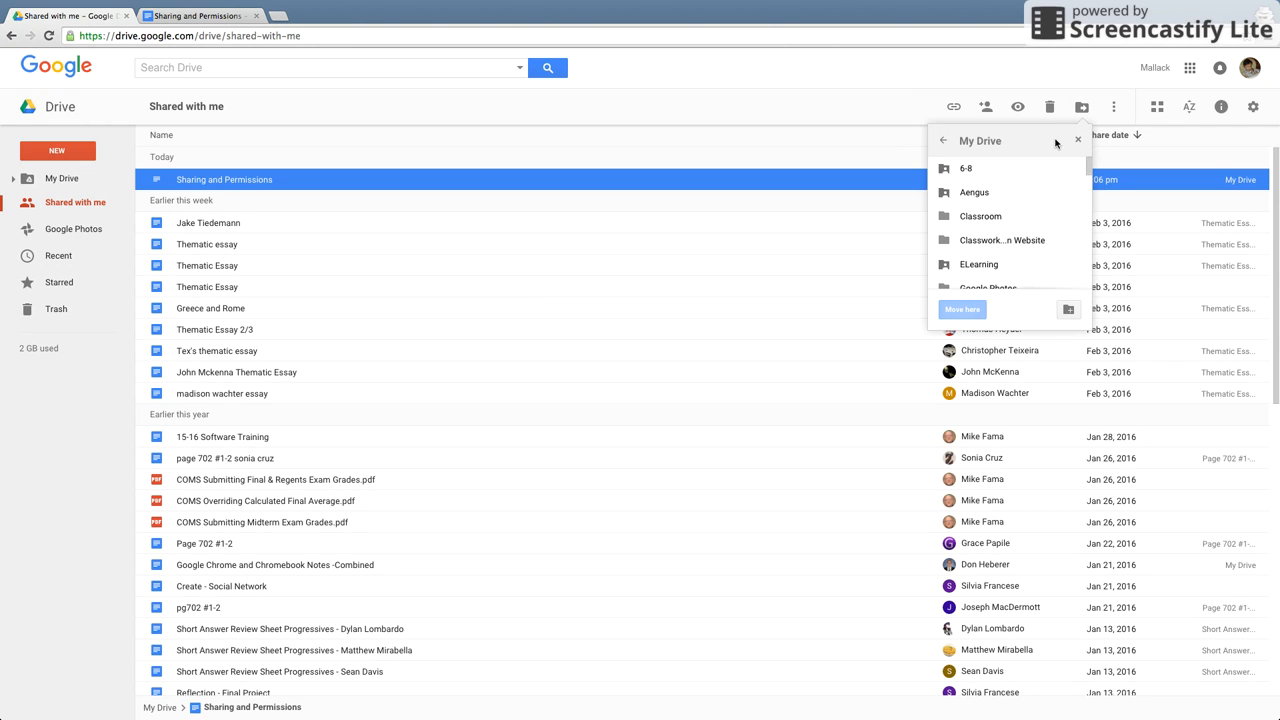
{"action": "scroll", "coordinate": [1010, 245], "scroll_direction": "down", "scroll_amount": 2}
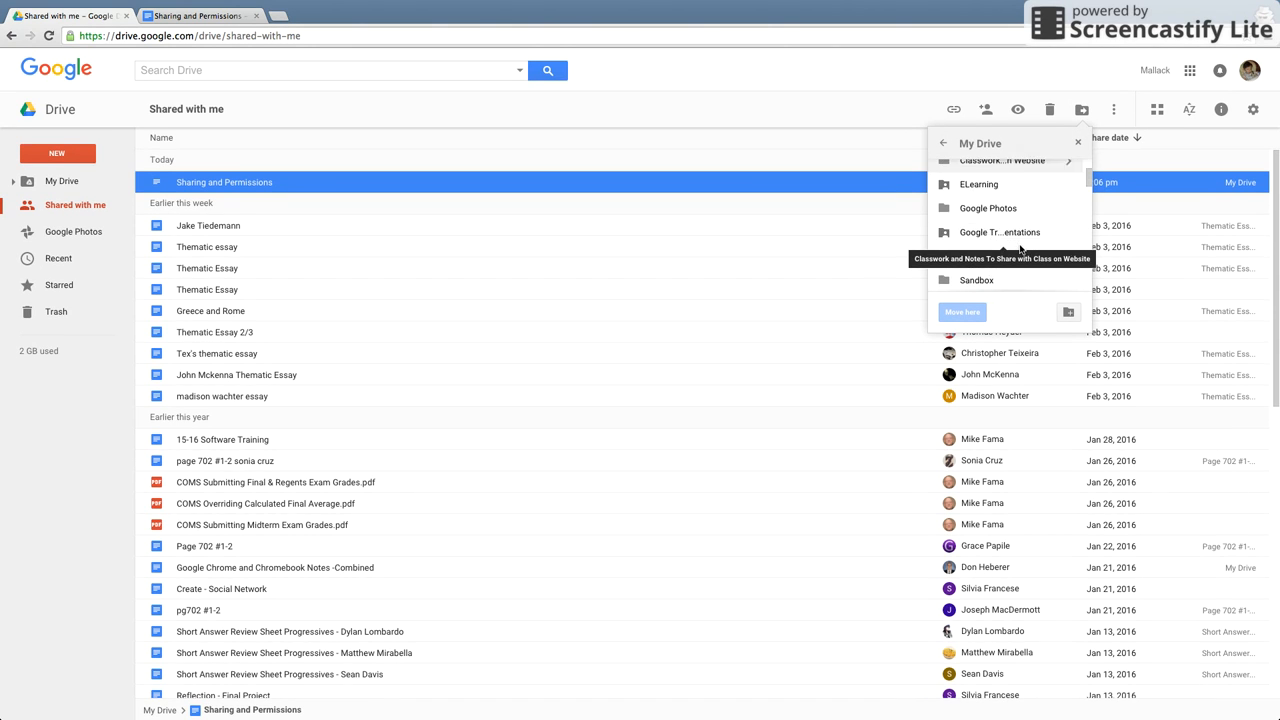
{"action": "scroll", "coordinate": [1020, 250], "scroll_direction": "down", "scroll_amount": 4}
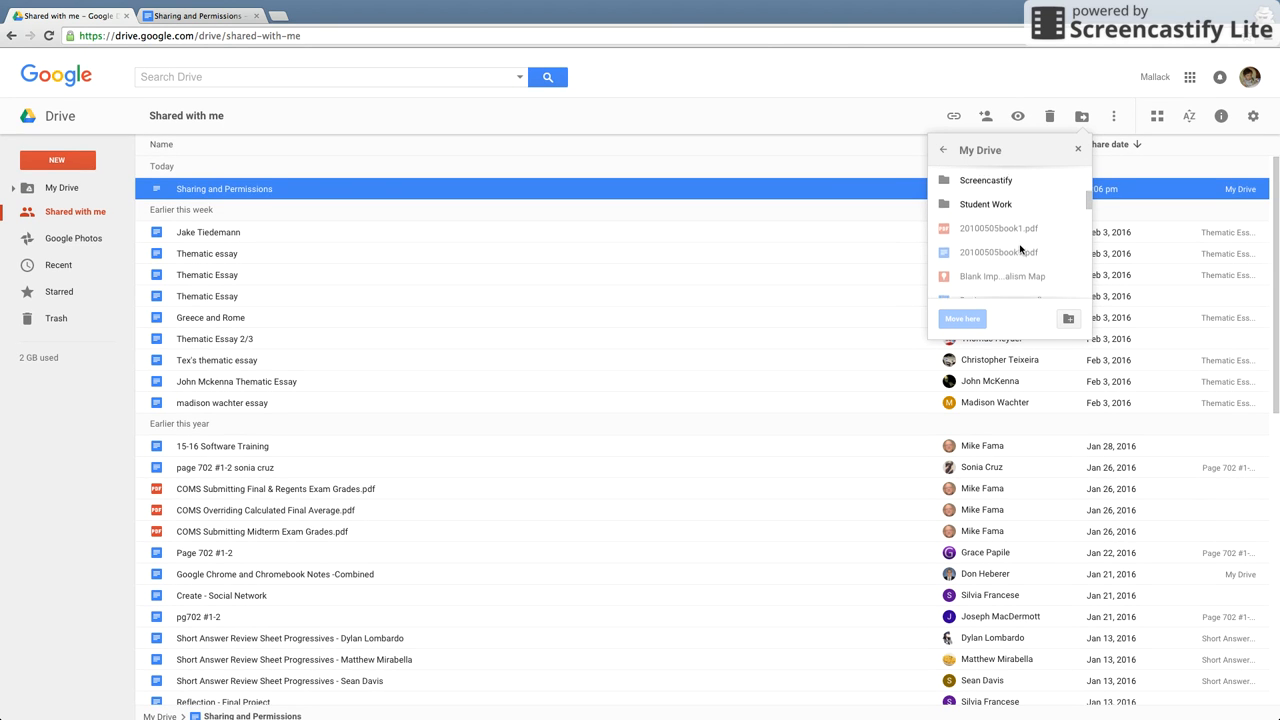
{"action": "scroll", "coordinate": [1020, 250], "scroll_direction": "up", "scroll_amount": 3}
{"action": "left_click", "coordinate": [980, 206]}
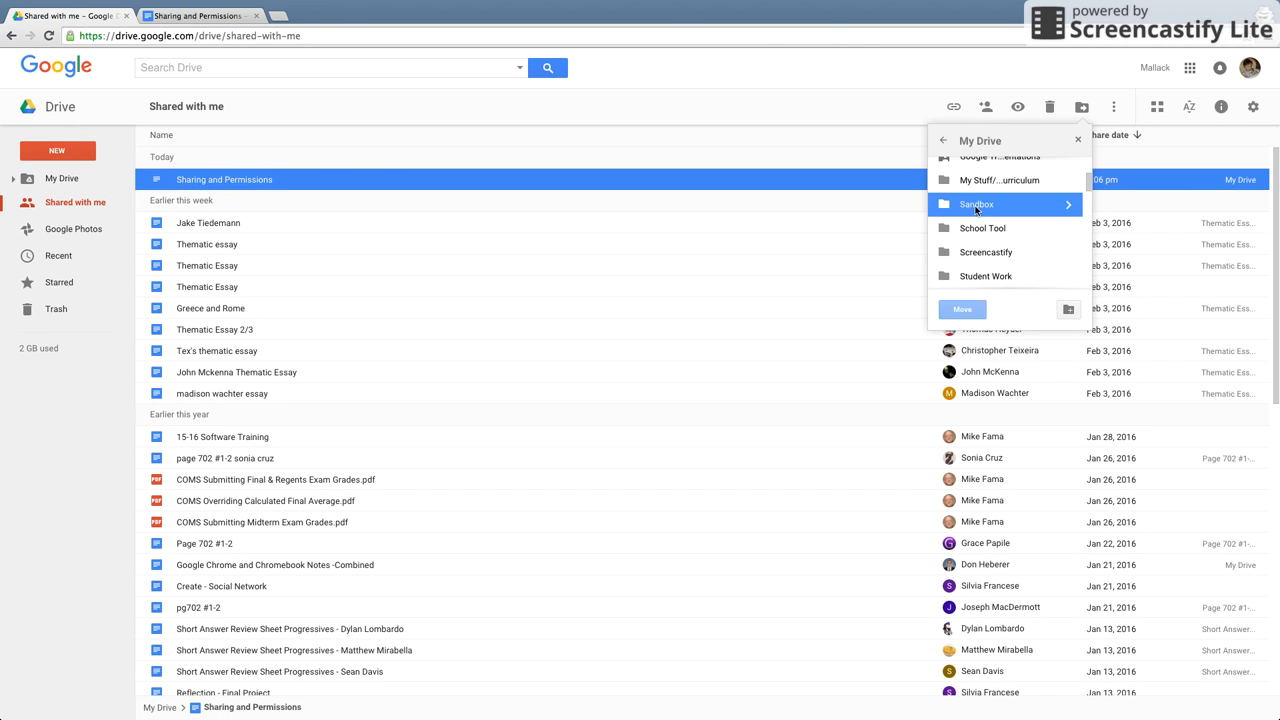
{"action": "left_click", "coordinate": [962, 309]}
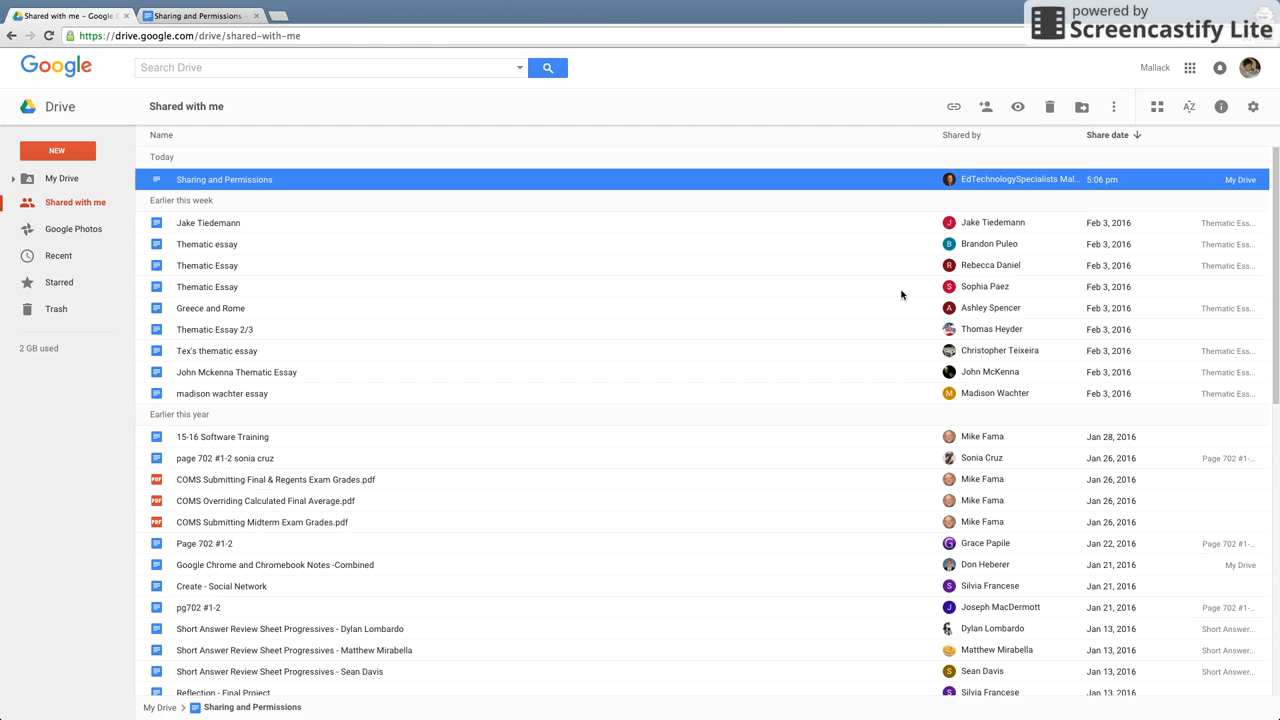
{"action": "left_click", "coordinate": [68, 180]}
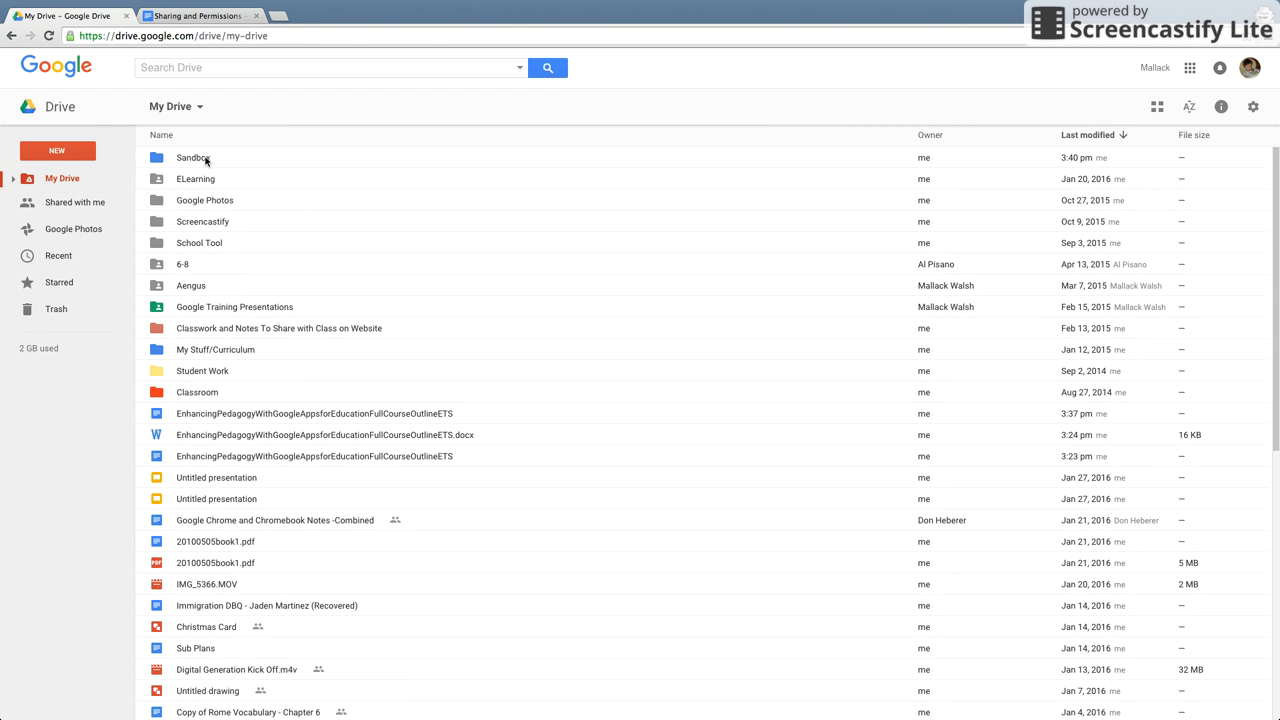
Open Sandbox, select Sharing and Permissions, then switch to the owner's Drive window.
{"action": "double_click", "coordinate": [192, 159]}
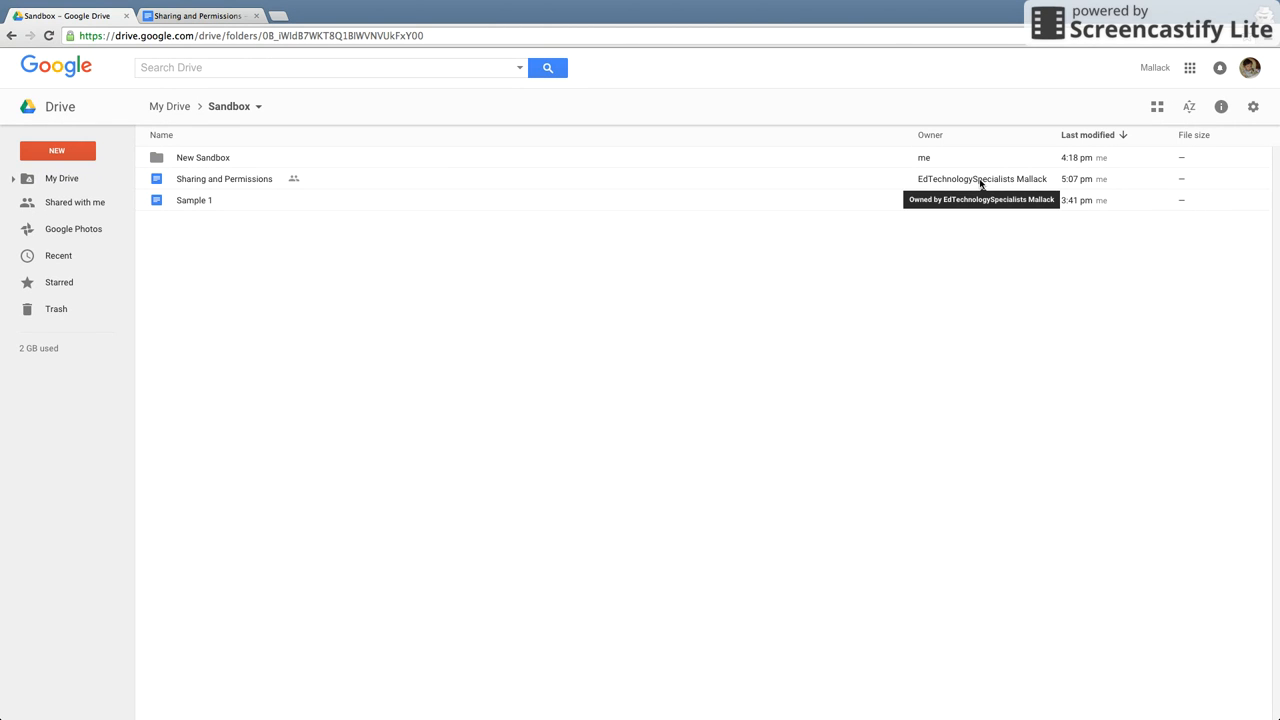
{"action": "left_click", "coordinate": [246, 187]}
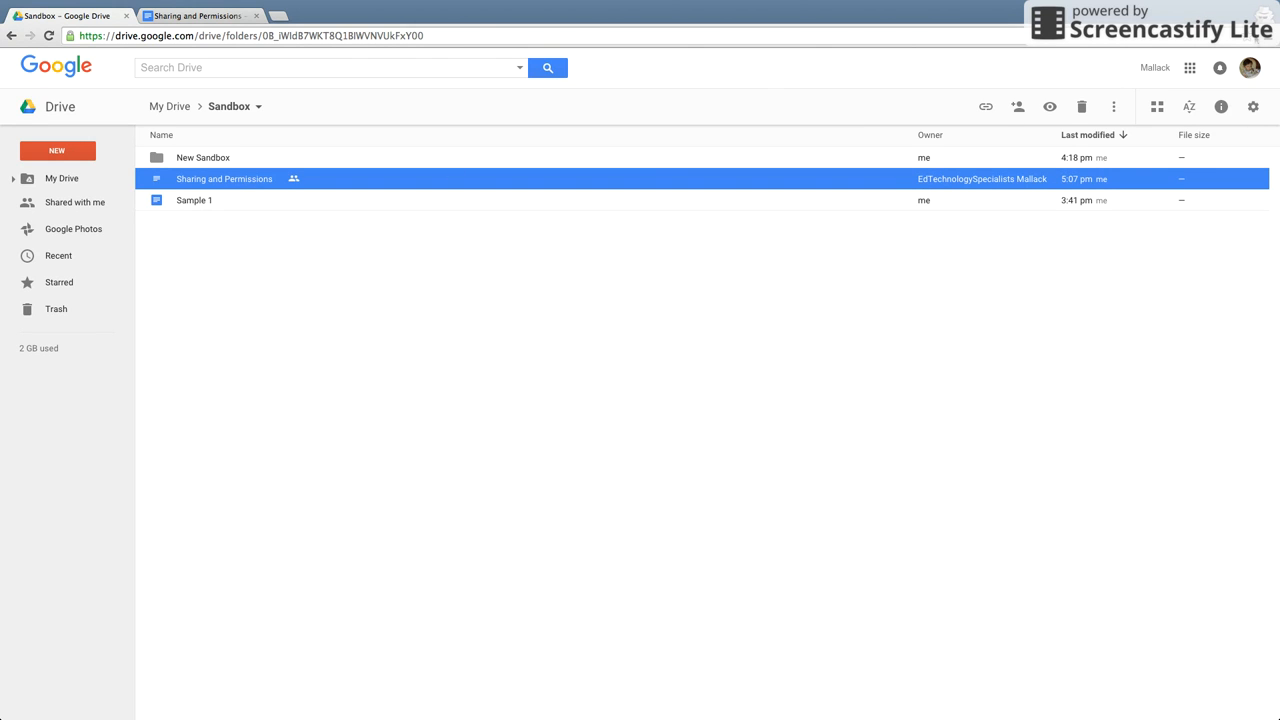
{"action": "mouse_move", "coordinate": [820, 3]}
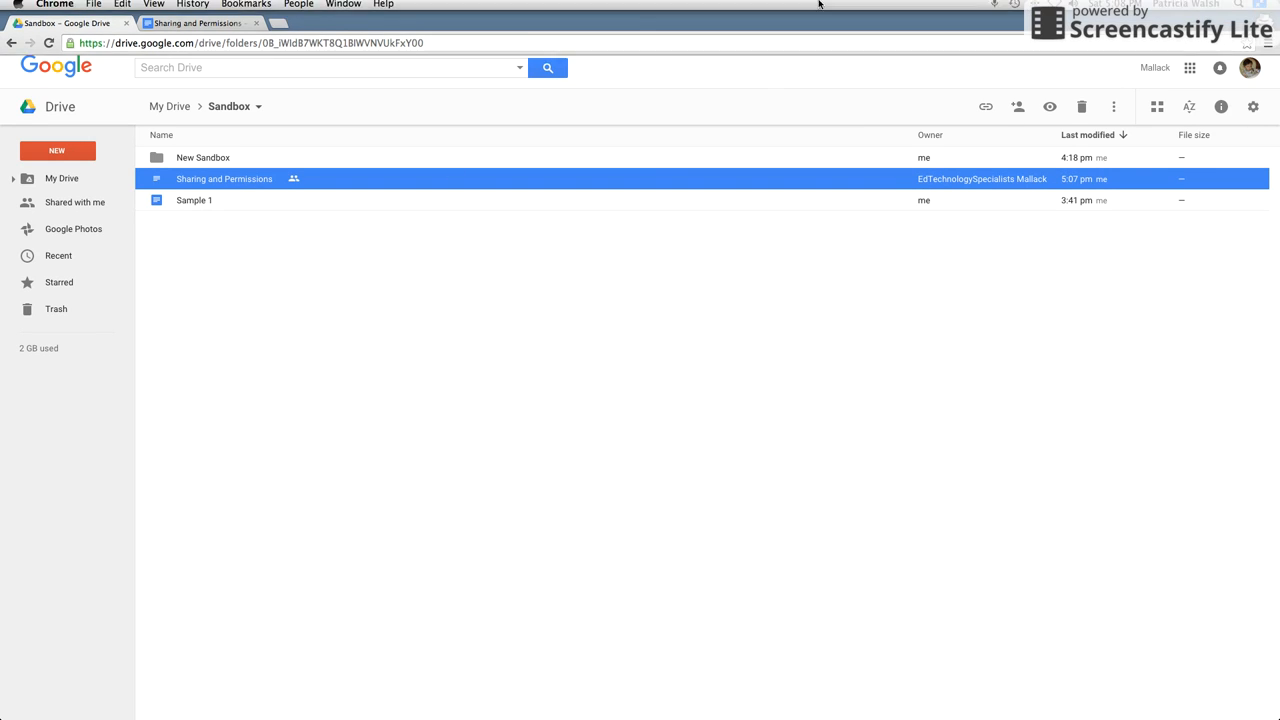
{"action": "left_click", "coordinate": [1260, 7]}
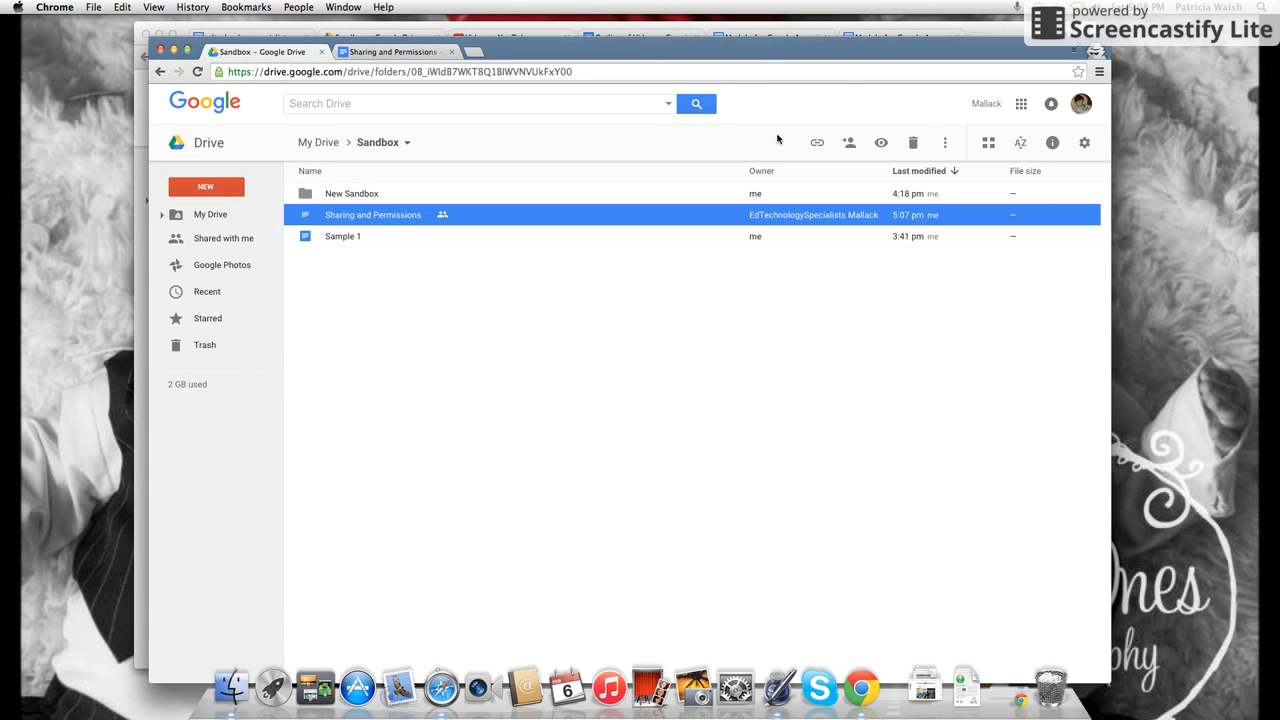
{"action": "left_click", "coordinate": [1013, 35]}
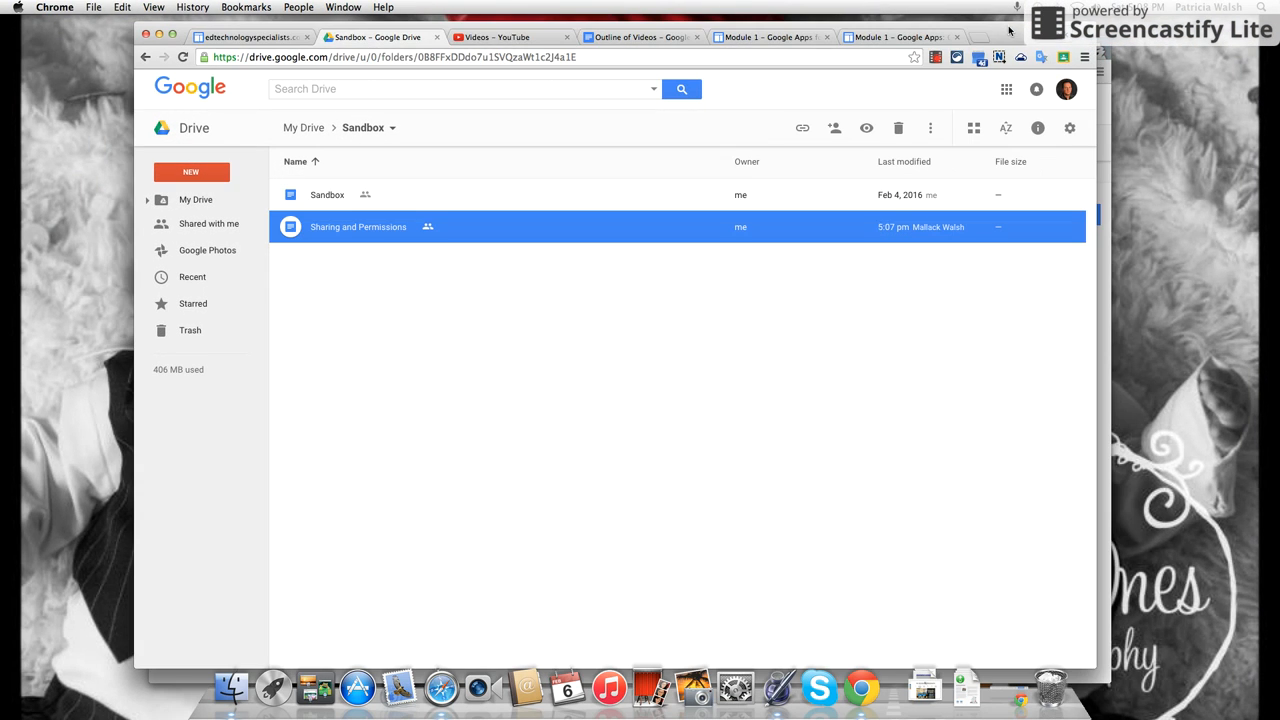
Change the collaborator's access to Sharing and Permissions to Can comment and save.
{"action": "left_click", "coordinate": [1087, 34]}
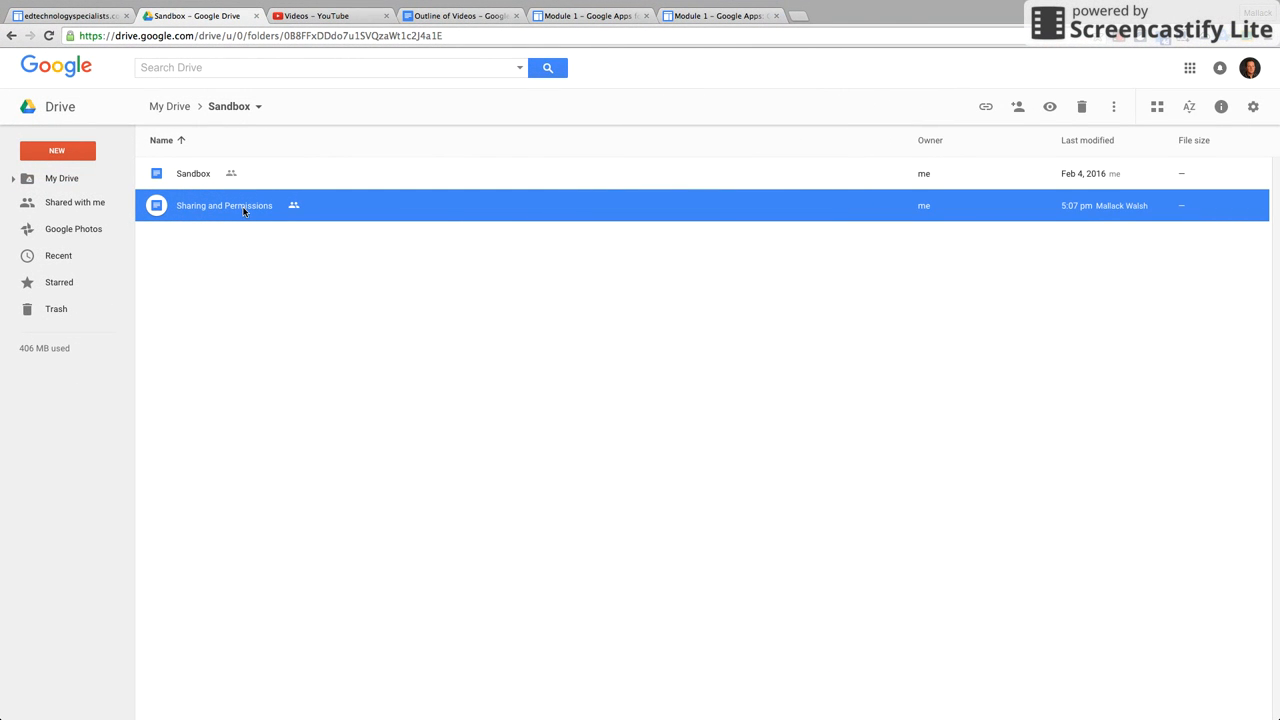
{"action": "left_click", "coordinate": [1026, 115]}
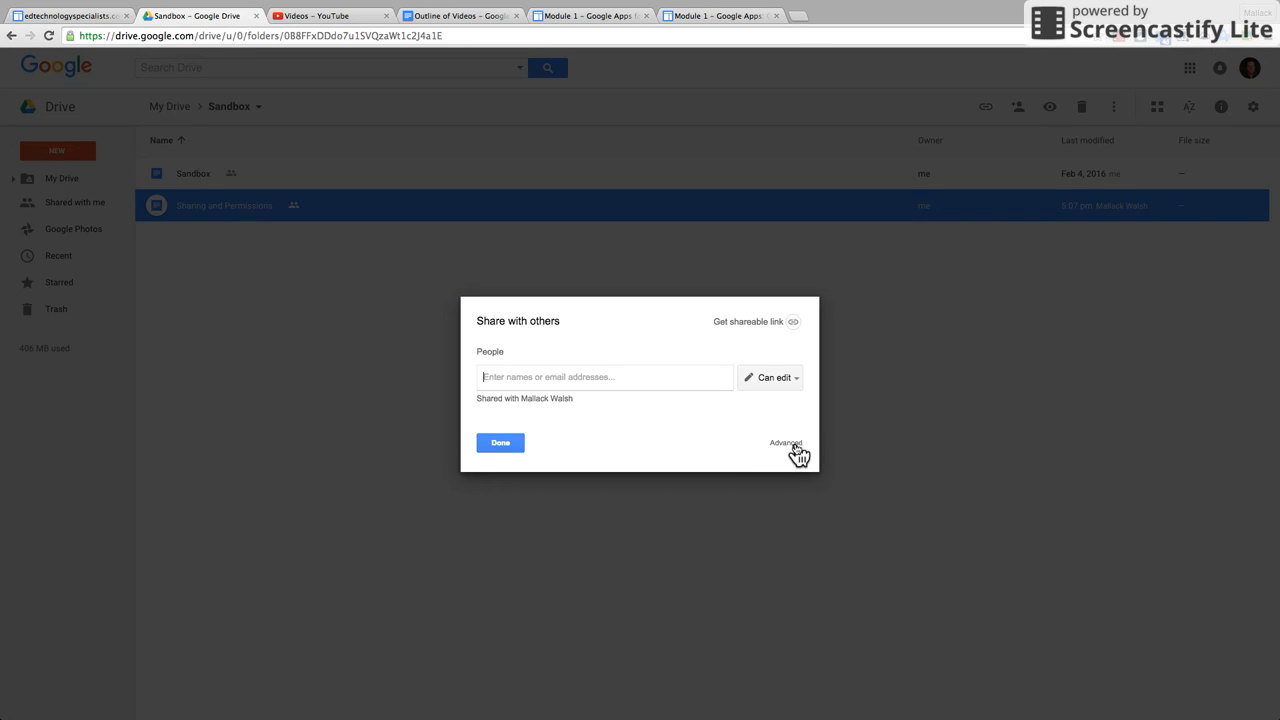
{"action": "left_click", "coordinate": [794, 446]}
{"action": "left_click", "coordinate": [671, 382]}
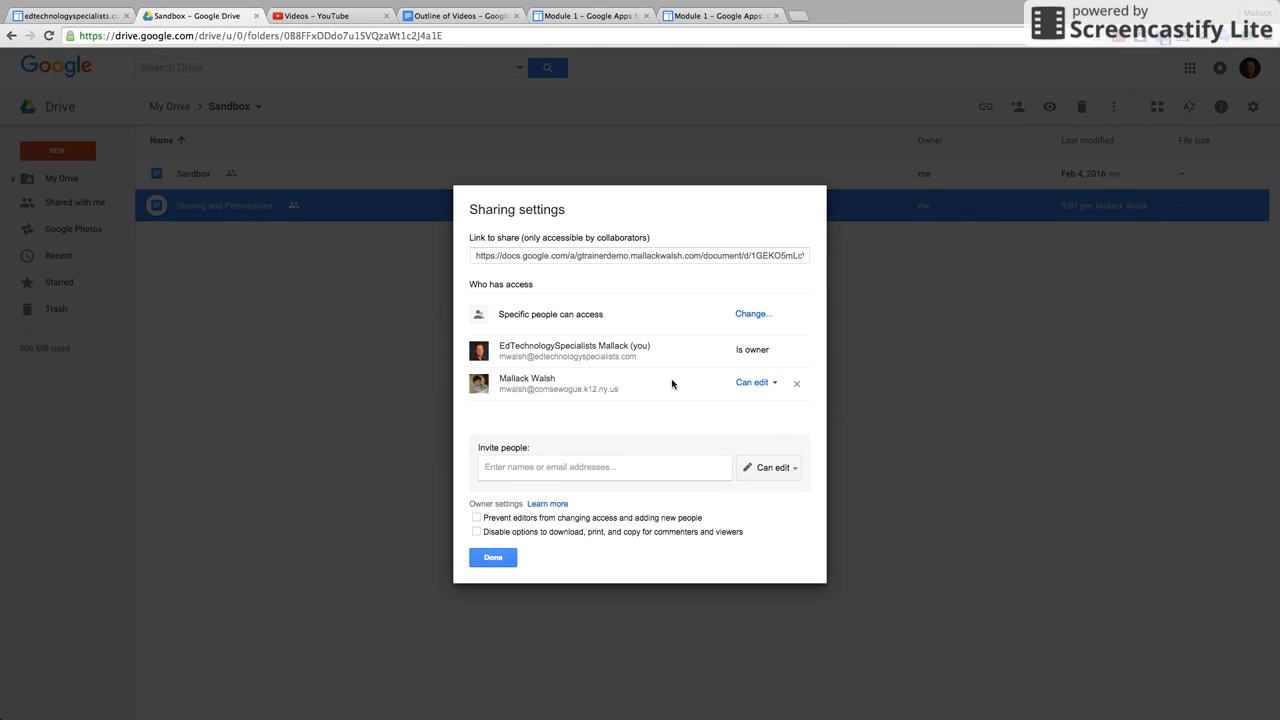
{"action": "left_click", "coordinate": [776, 392]}
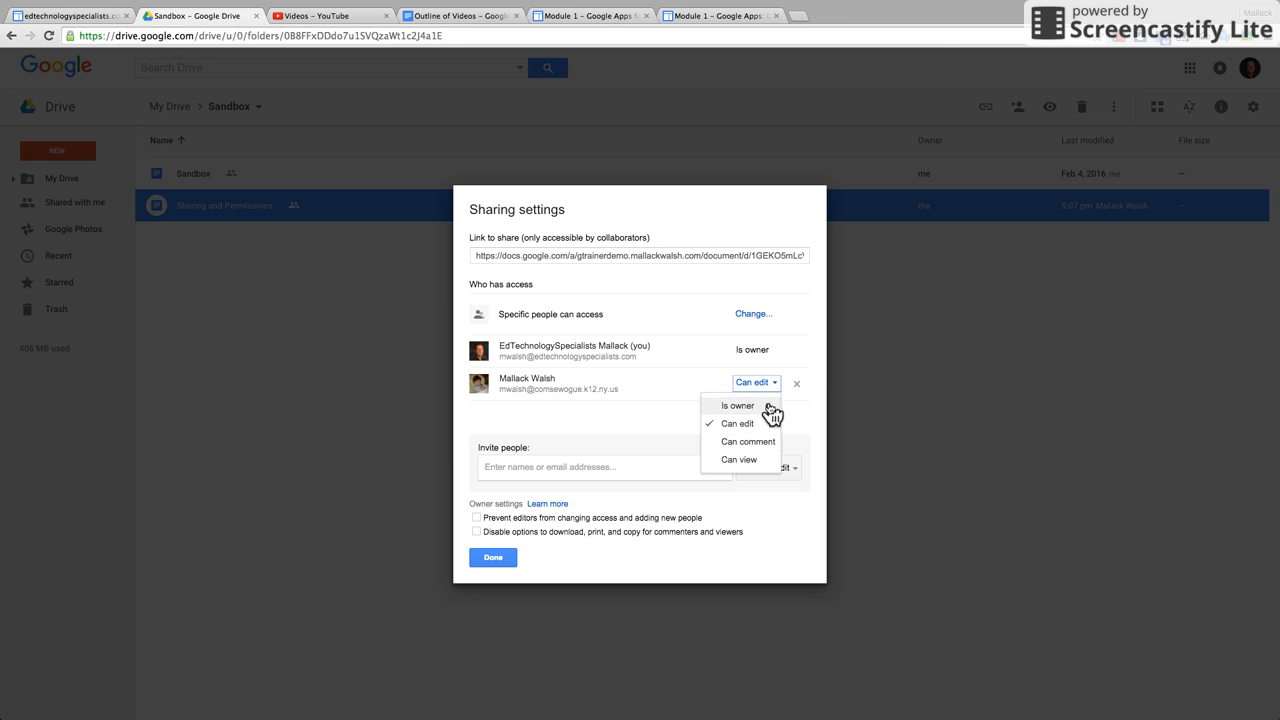
{"action": "left_click", "coordinate": [757, 443]}
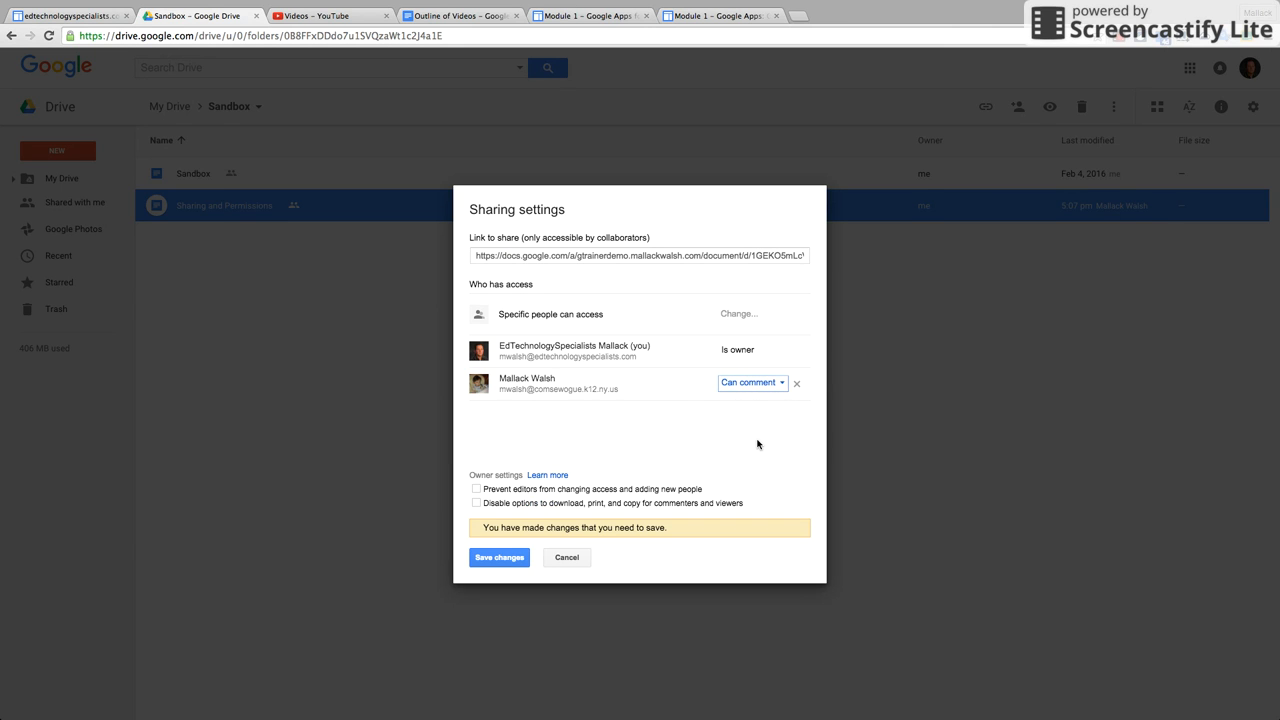
{"action": "left_click", "coordinate": [497, 557]}
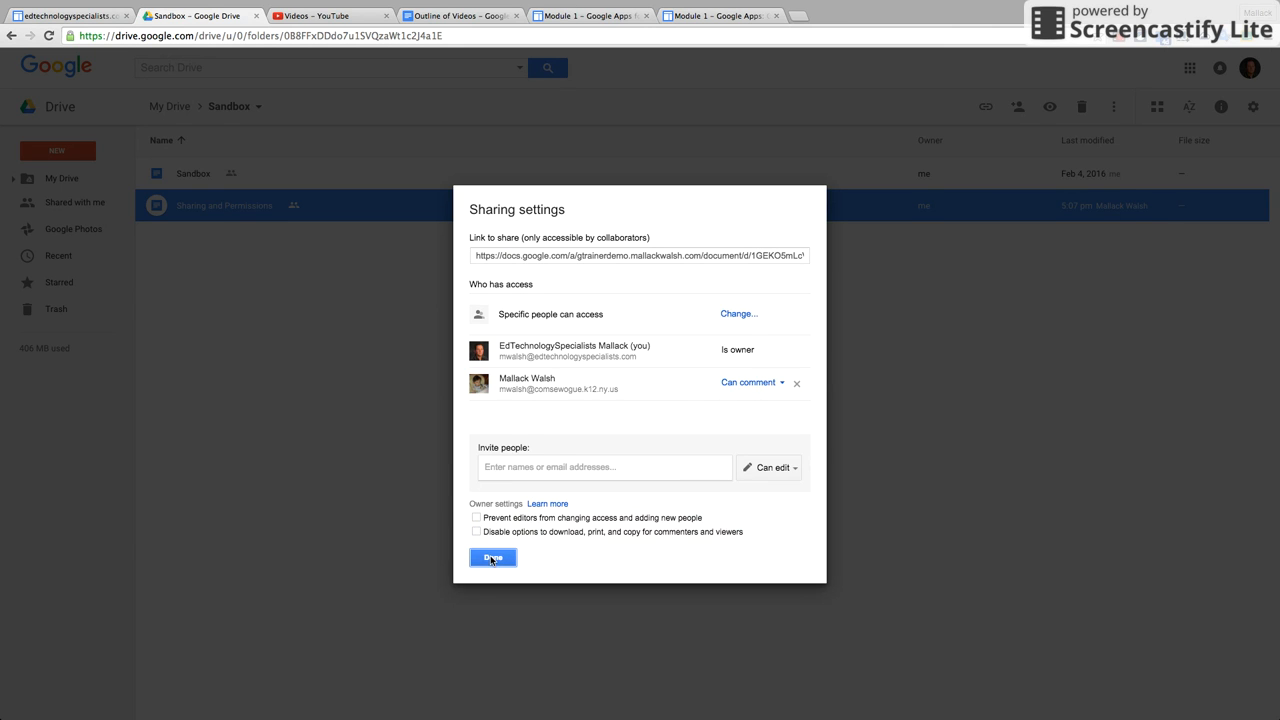
{"action": "left_click", "coordinate": [491, 559]}
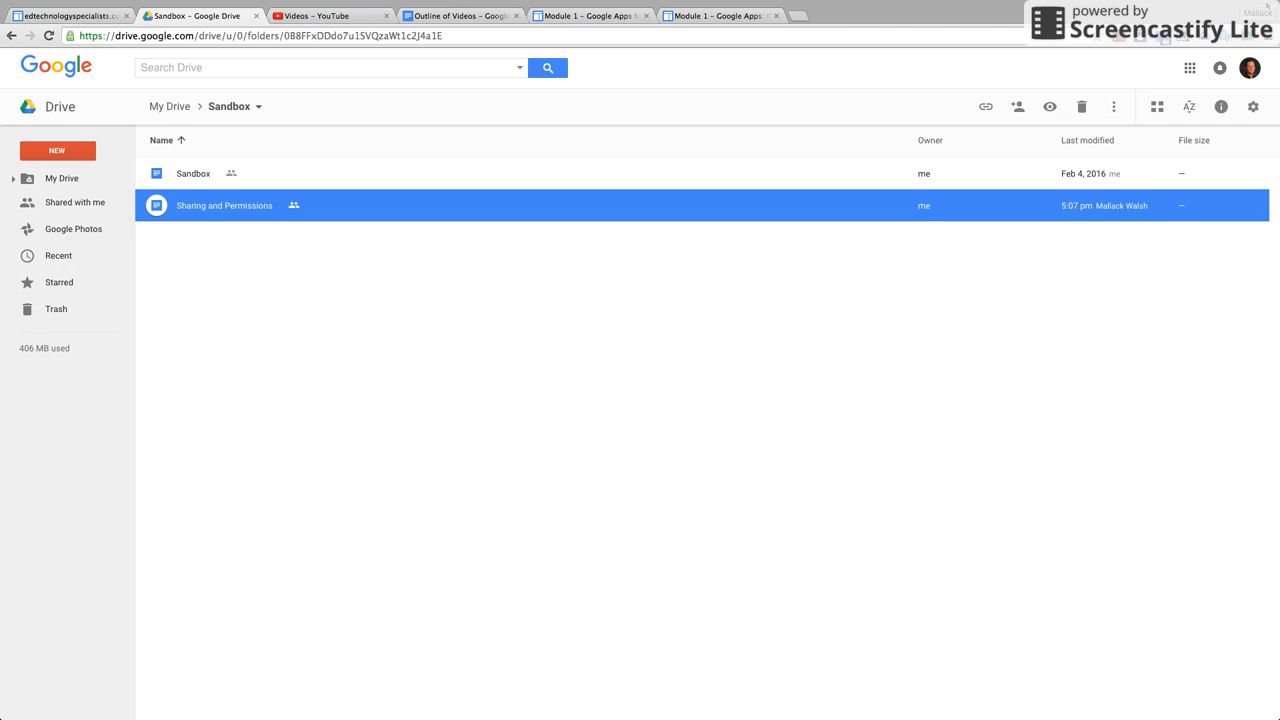
Leave full screen and bring the collaborator's Drive window forward.
{"action": "mouse_move", "coordinate": [1058, 4]}
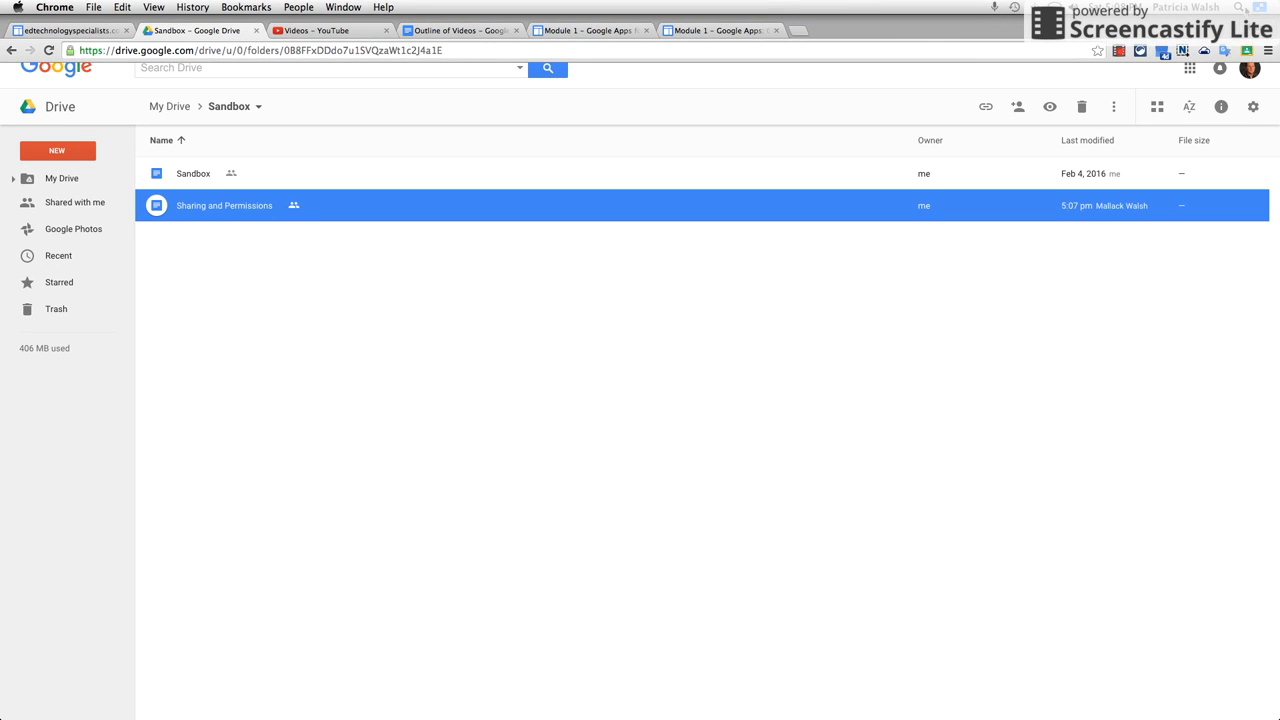
{"action": "left_click", "coordinate": [1260, 8]}
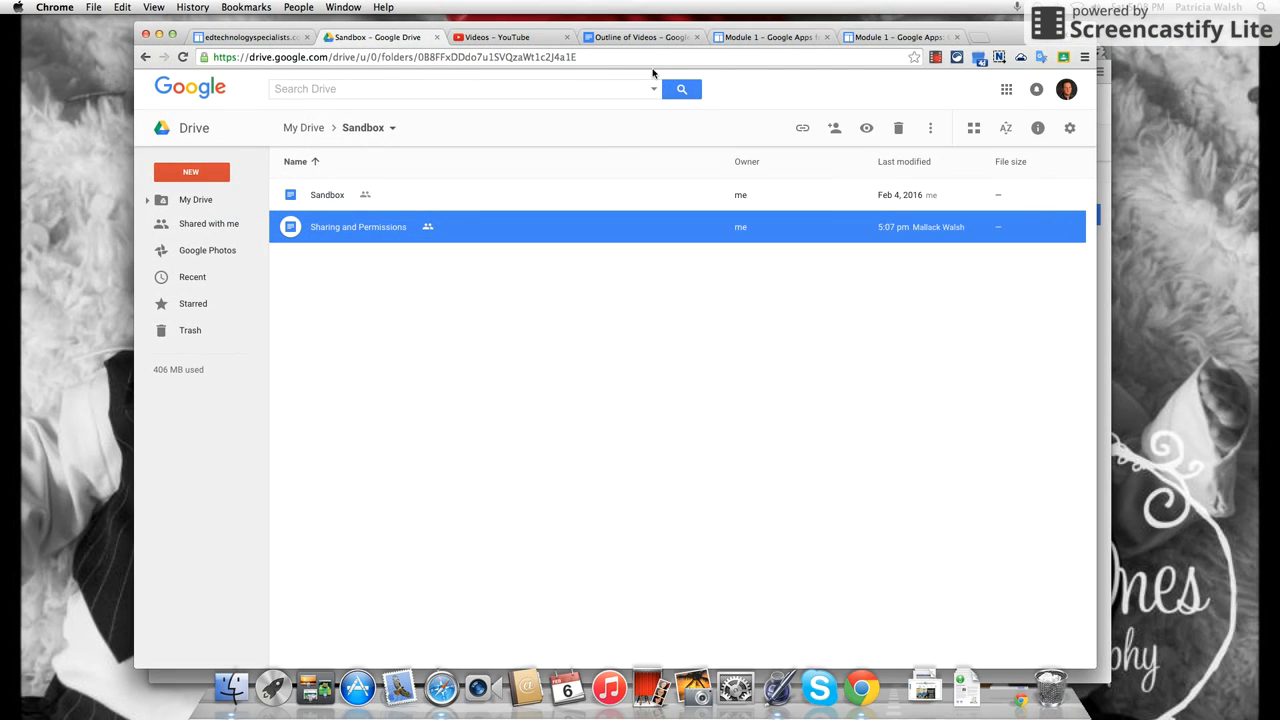
{"action": "left_click", "coordinate": [1103, 275]}
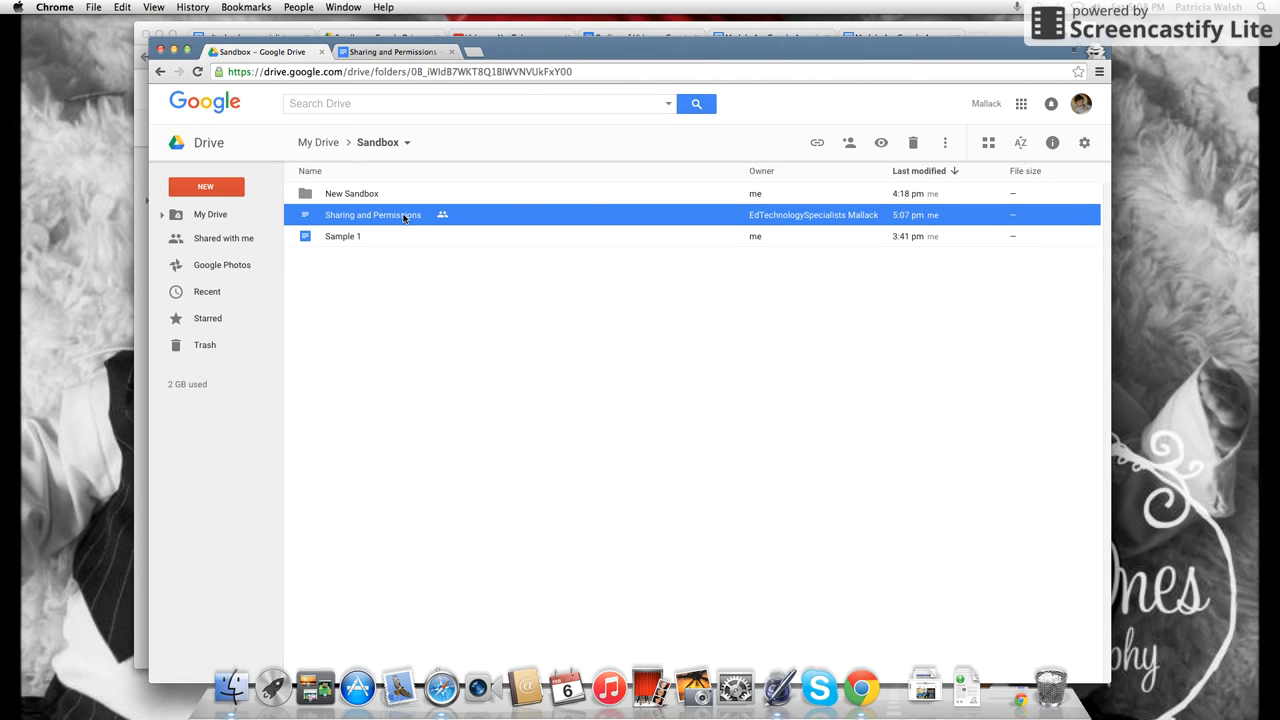
Open Sharing and Permissions full-screen and keep it in Suggesting mode.
{"action": "left_click", "coordinate": [1078, 50]}
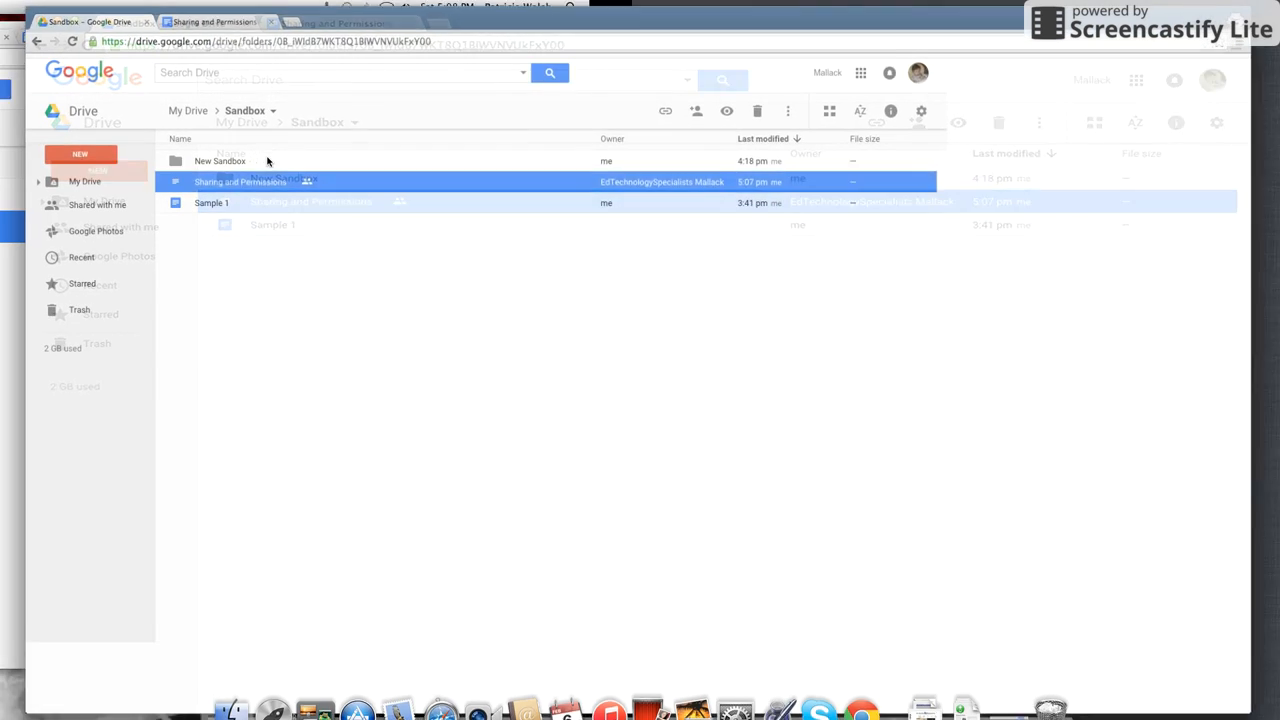
{"action": "double_click", "coordinate": [235, 178]}
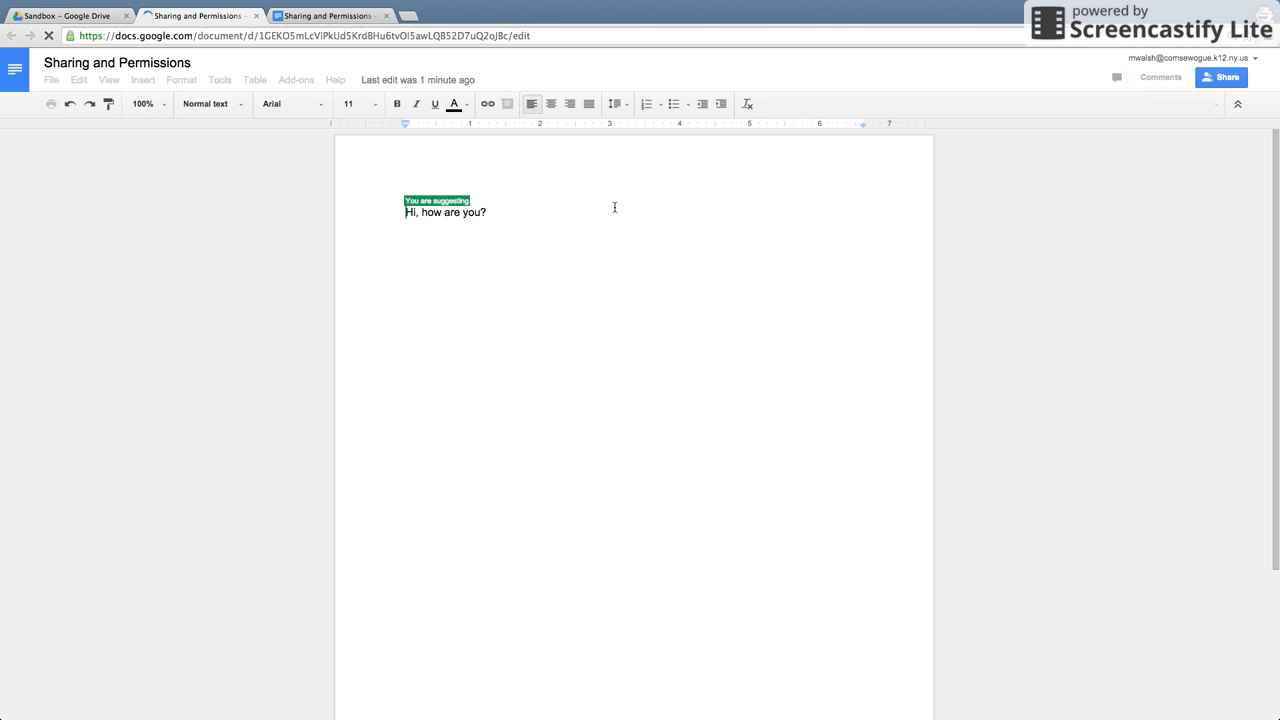
{"action": "left_click", "coordinate": [504, 291]}
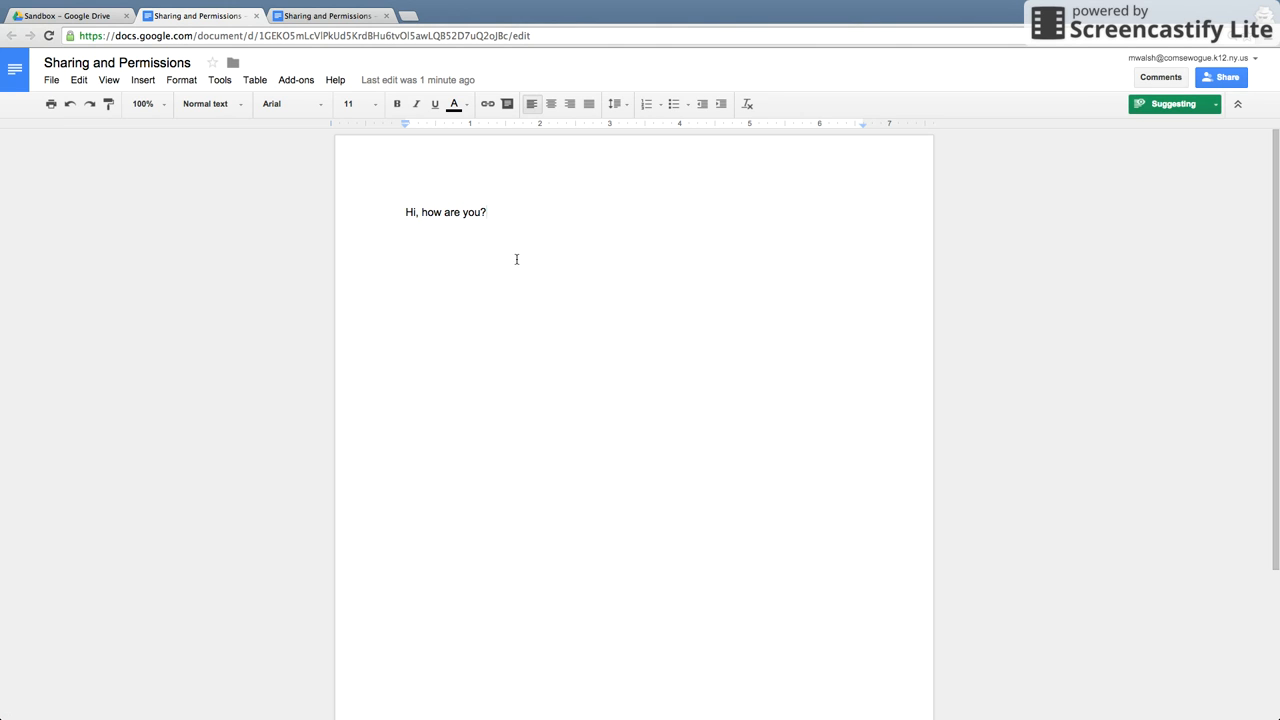
{"action": "left_click", "coordinate": [1217, 105]}
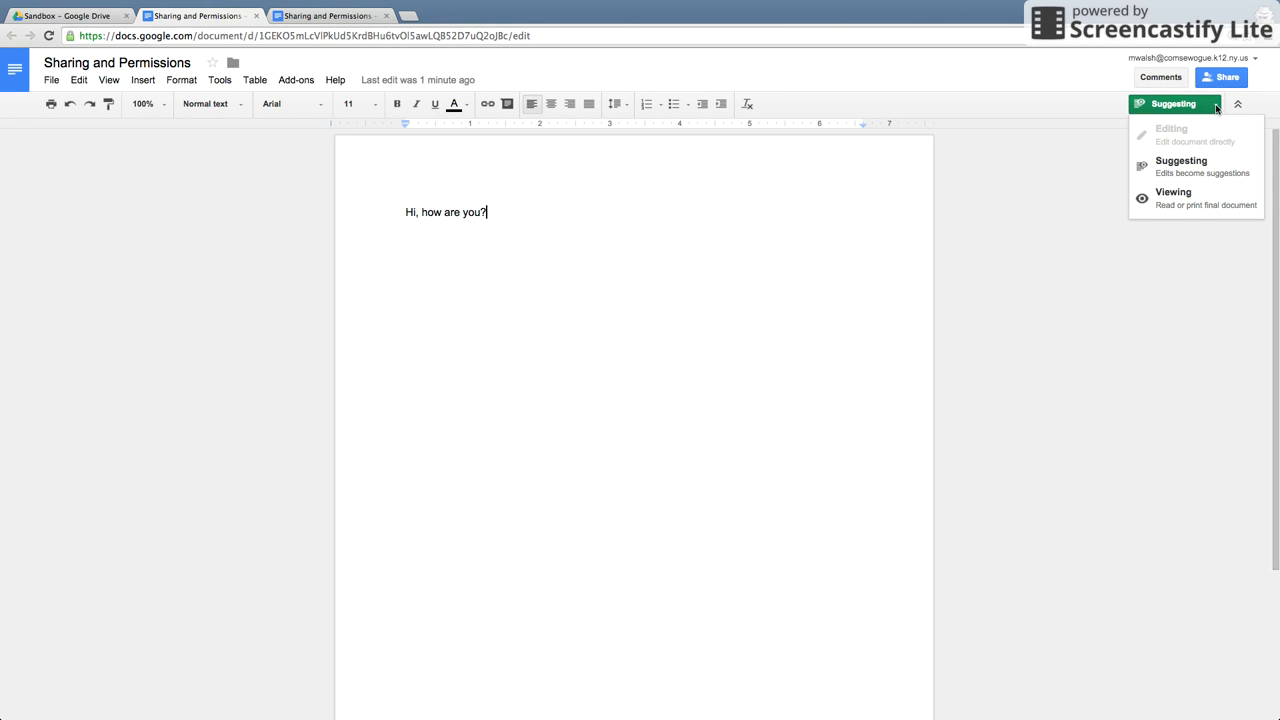
{"action": "left_click", "coordinate": [1217, 105]}
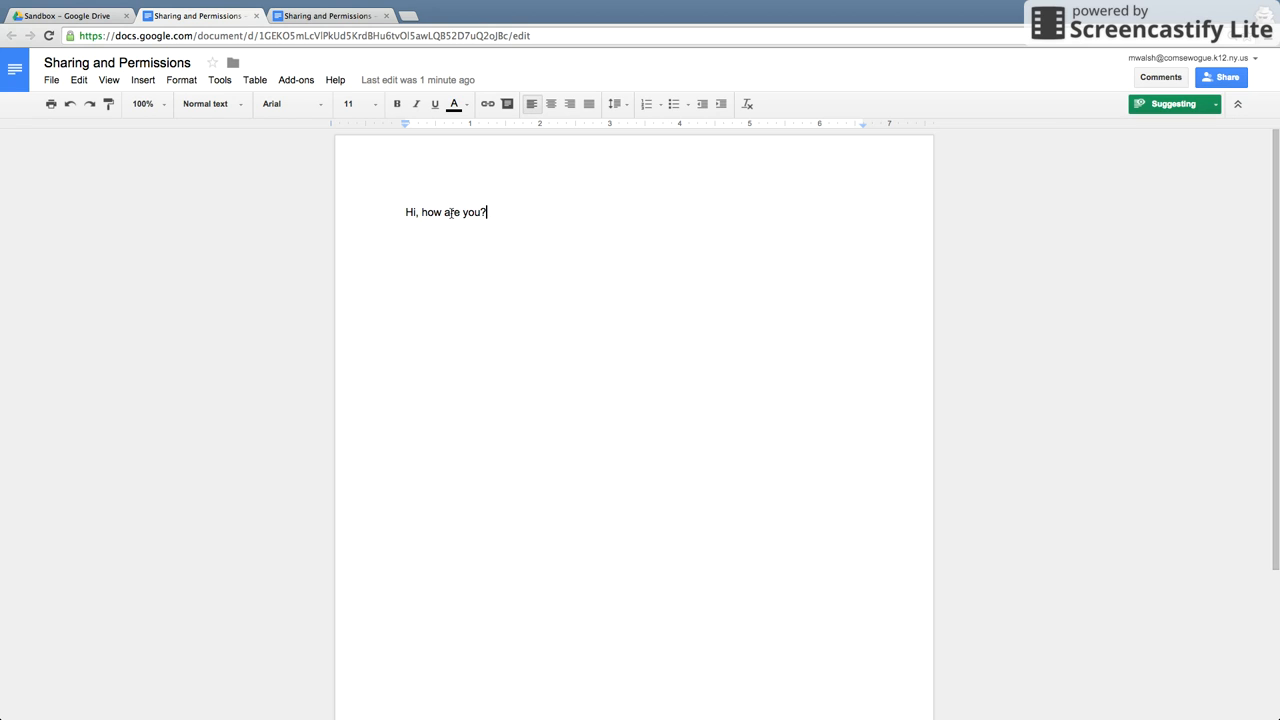
Comment "This isn't good." on "are you?" at the end of the greeting.
{"action": "left_click_drag", "start_coordinate": [449, 212], "coordinate": [504, 225]}
{"action": "left_click", "coordinate": [1158, 77]}
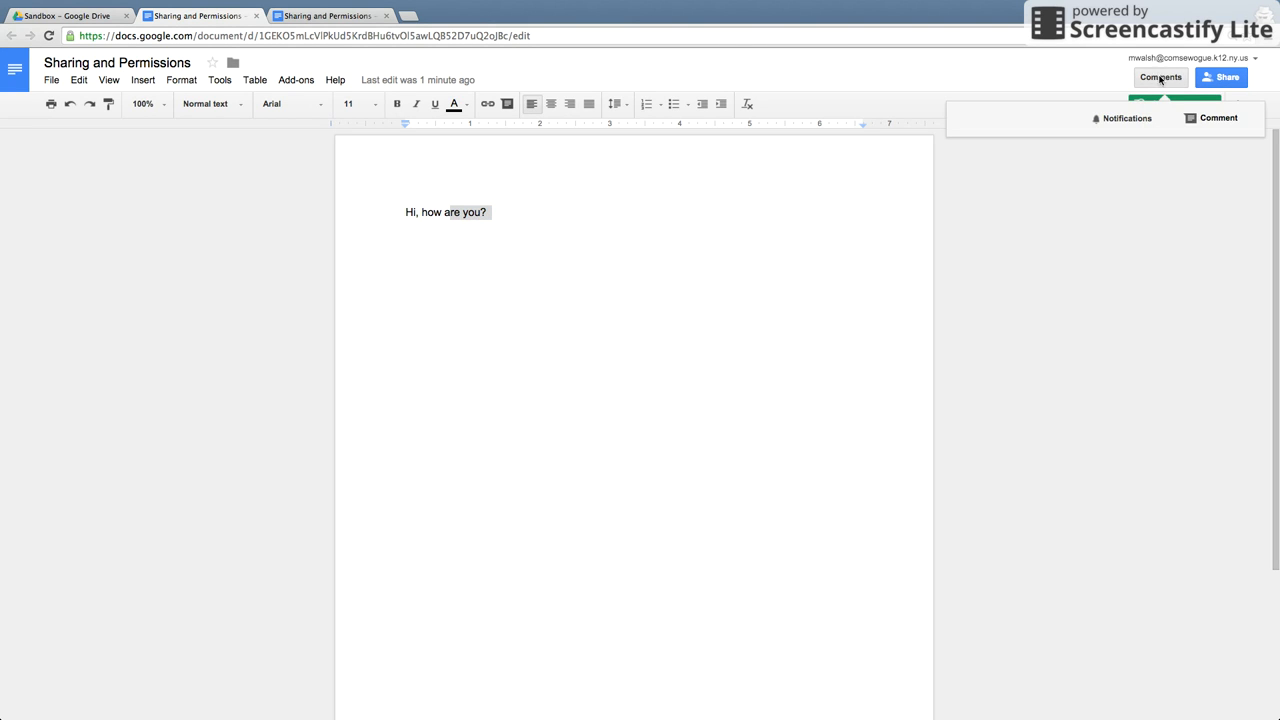
{"action": "left_click", "coordinate": [1214, 119]}
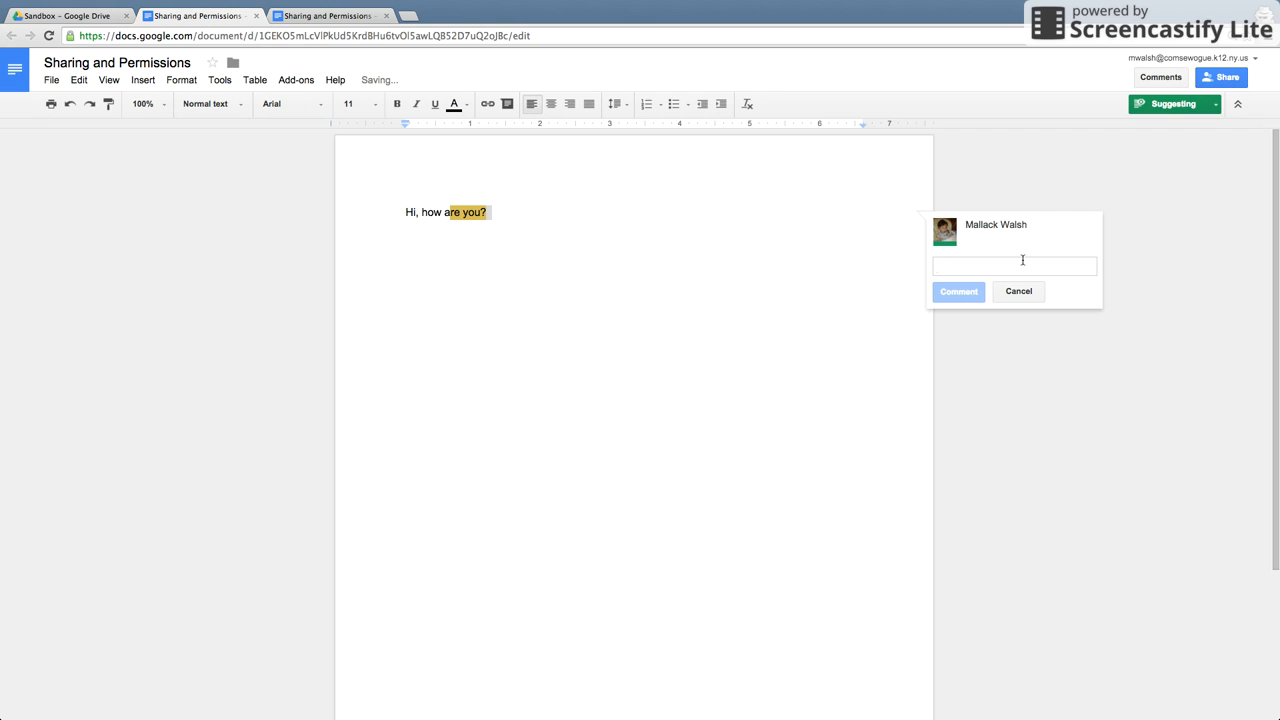
{"action": "type", "text": "This"}
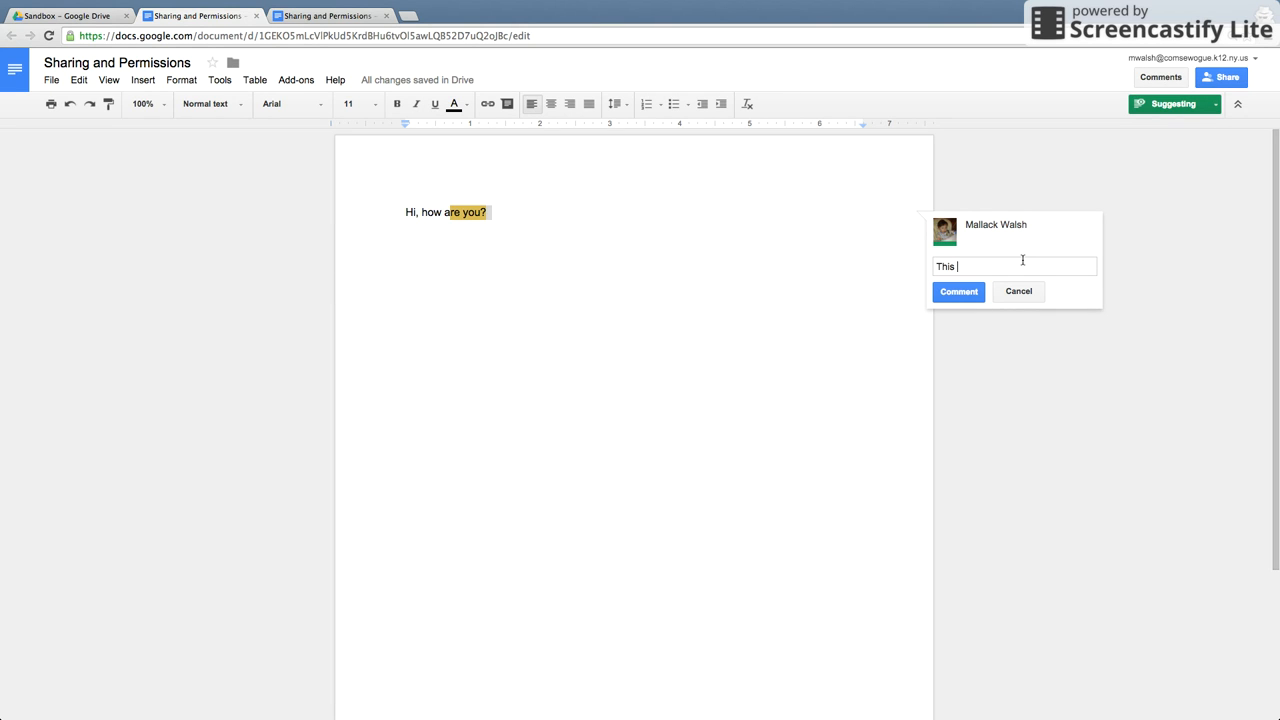
{"action": "type", "text": " isn't good."}
{"action": "left_click", "coordinate": [963, 294]}
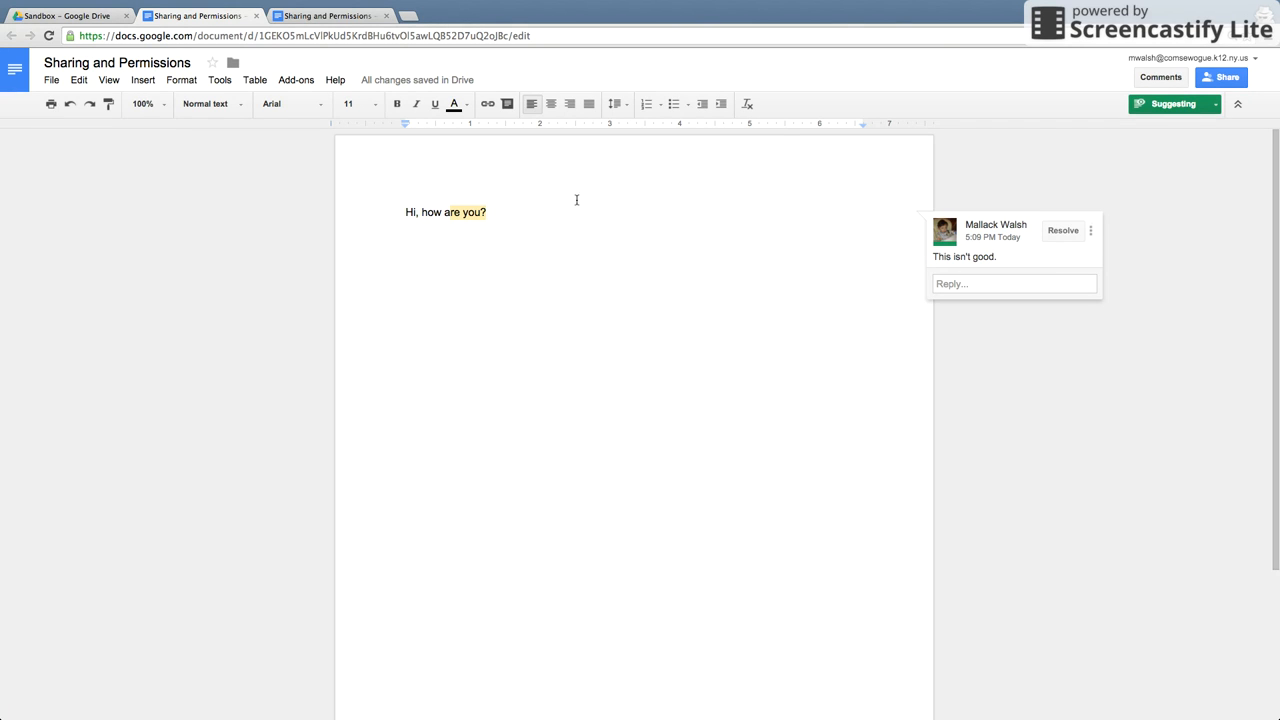
Suggest replacing "Hi," with "alsdkfa;slkdf".
{"action": "left_click_drag", "start_coordinate": [419, 212], "coordinate": [398, 211]}
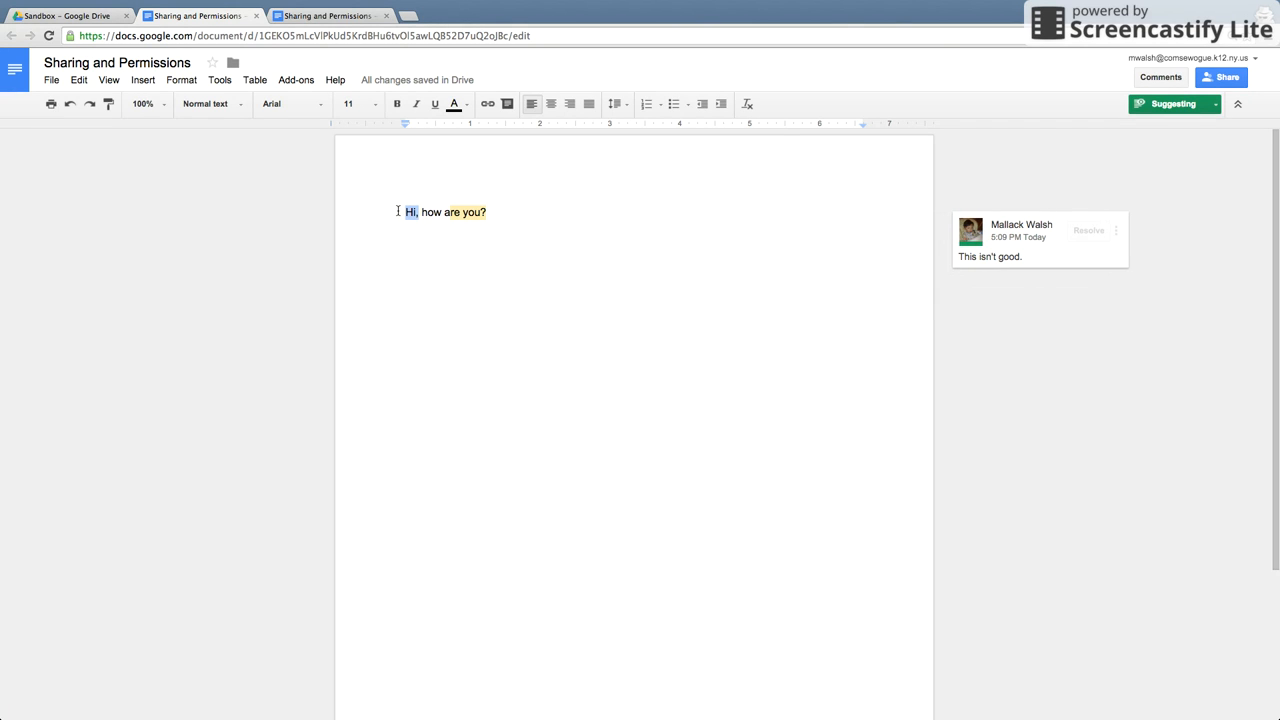
{"action": "type", "text": "alsdkfa;slkdf"}
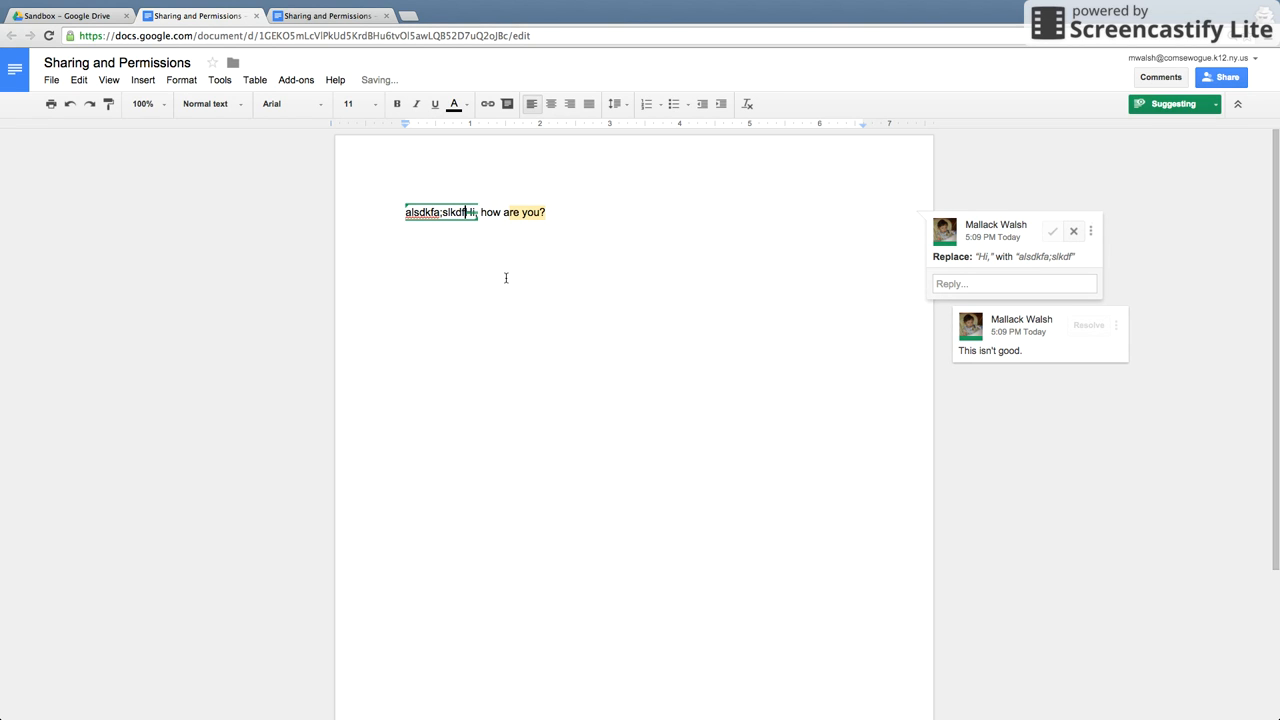
{"action": "left_click", "coordinate": [588, 217]}
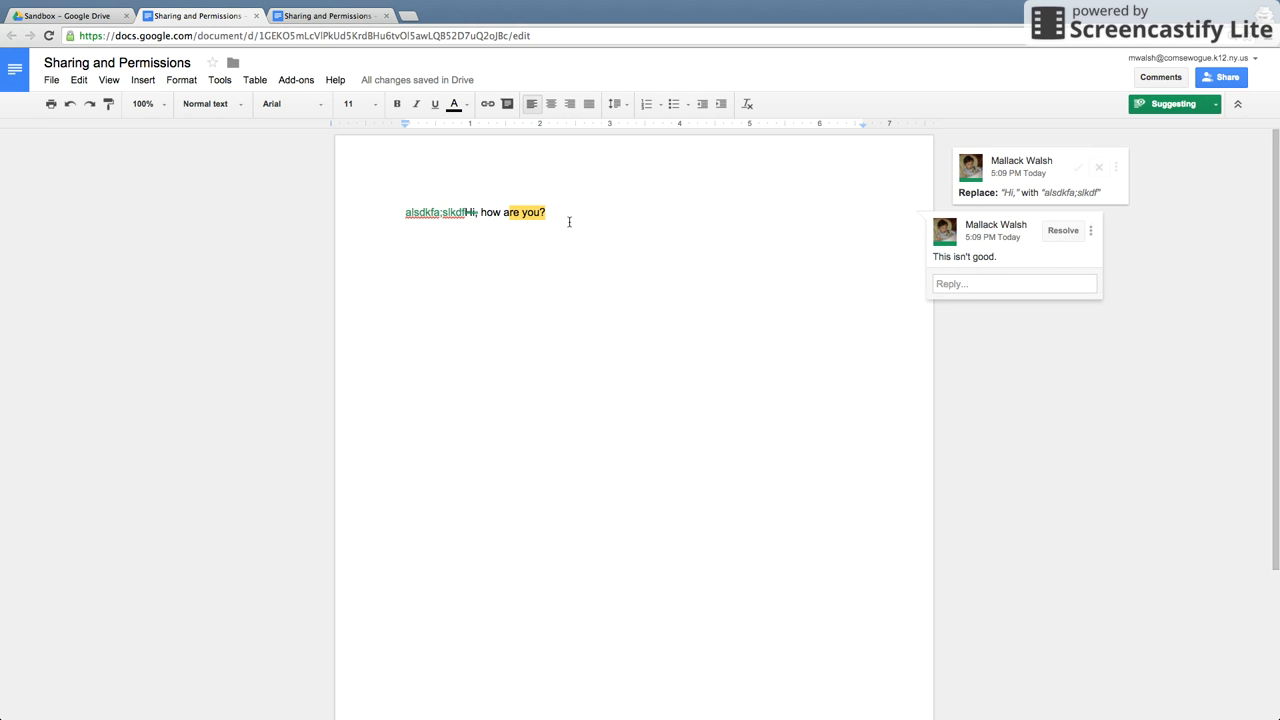
Suggest a new line "Can we suggest this?" below the greeting.
{"action": "key", "text": "Return"}
{"action": "key", "text": "Return"}
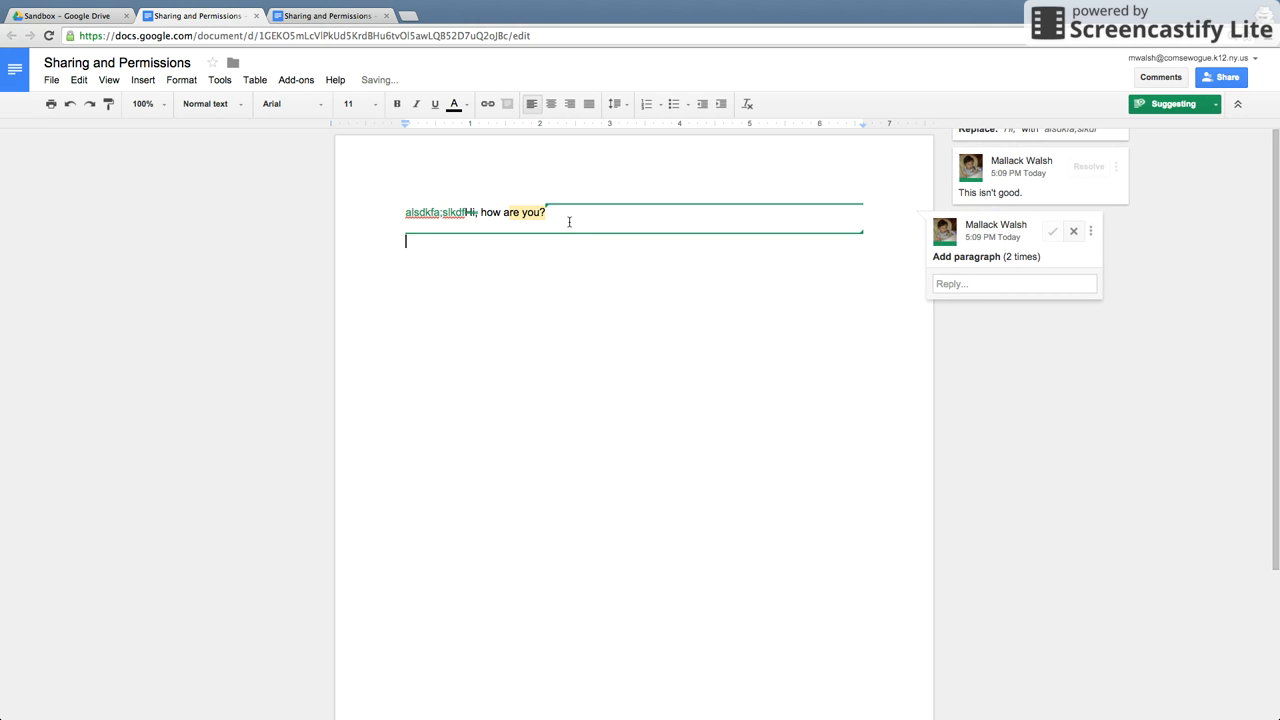
{"action": "type", "text": "Can we"}
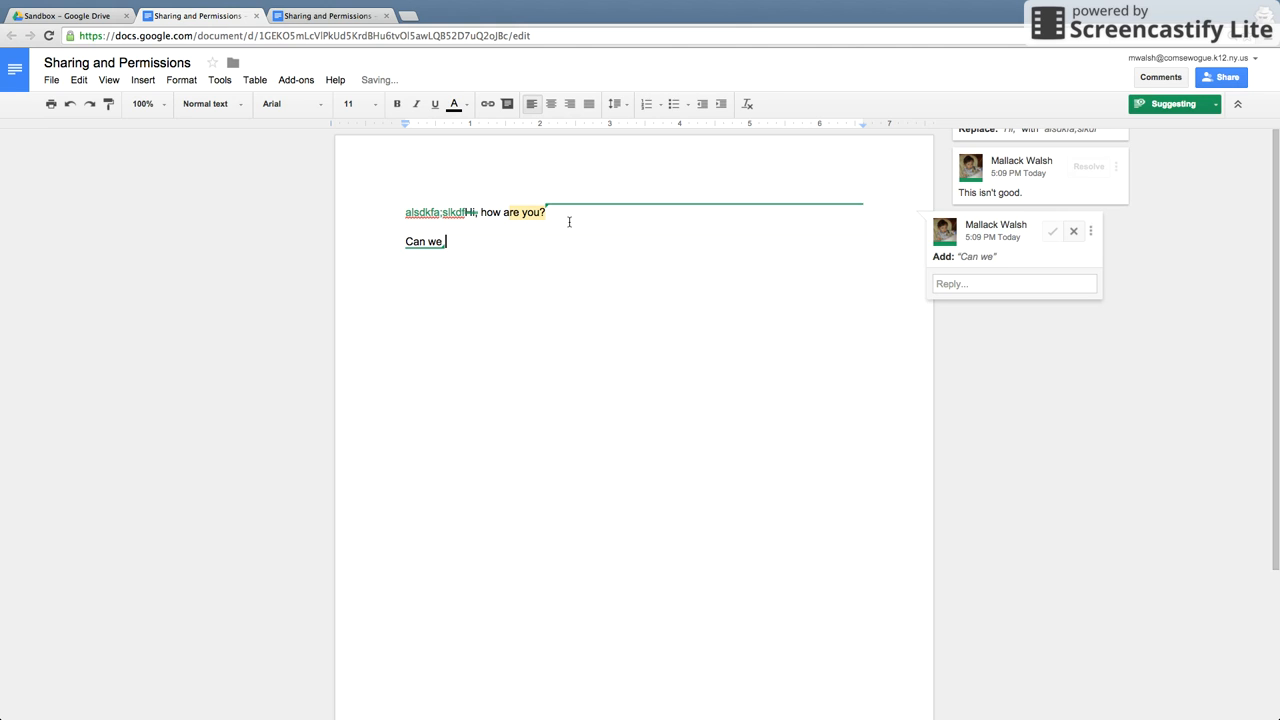
{"action": "type", "text": " sugget this"}
{"action": "key", "text": "BackSpace"}
{"action": "key", "text": "BackSpace"}
{"action": "key", "text": "BackSpace"}
{"action": "key", "text": "BackSpace"}
{"action": "key", "text": "BackSpace"}
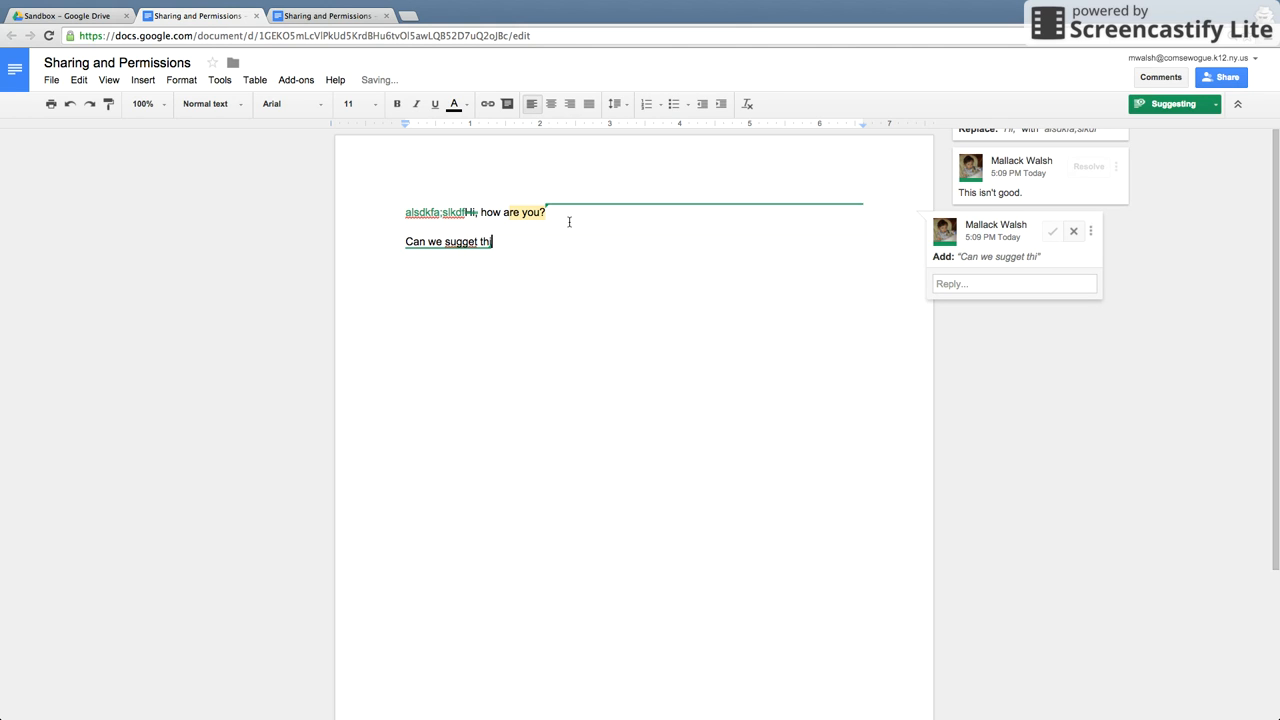
{"action": "type", "text": "t this?"}
{"action": "scroll", "coordinate": [1200, 240], "scroll_direction": "down", "scroll_amount": 1}
{"action": "scroll", "coordinate": [1202, 238], "scroll_direction": "up", "scroll_amount": 1}
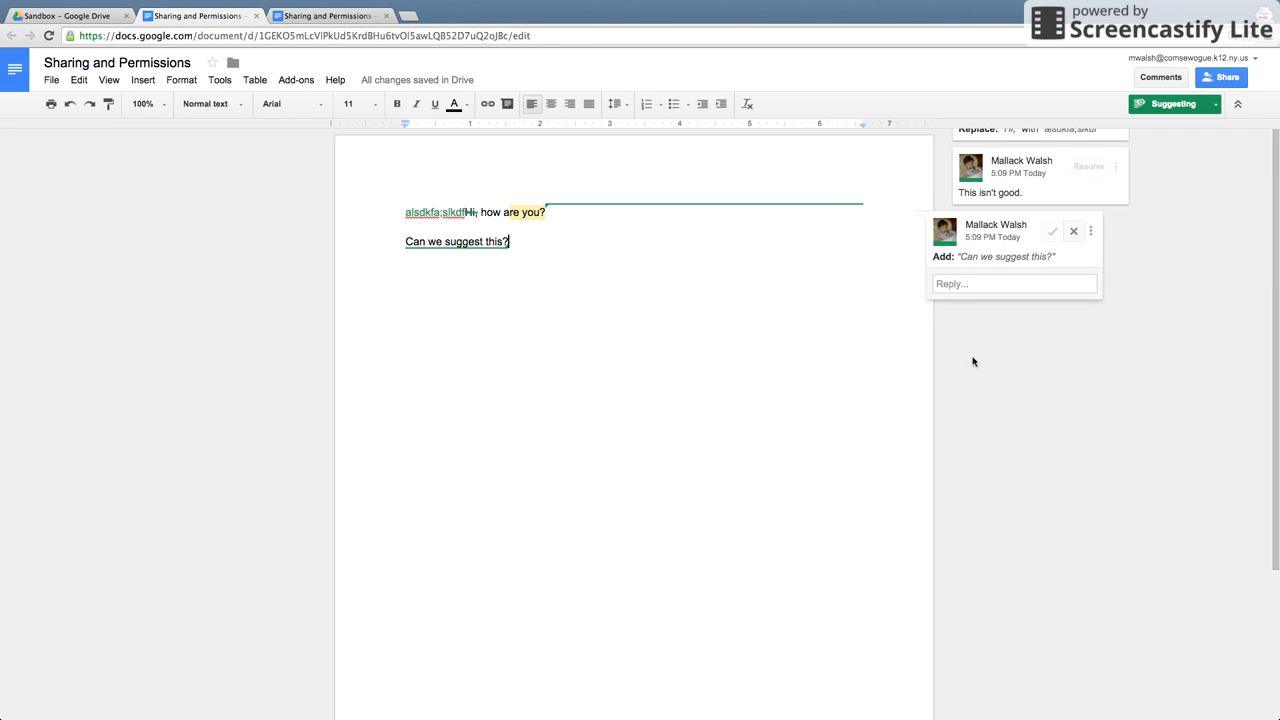
{"action": "key", "text": "Return"}
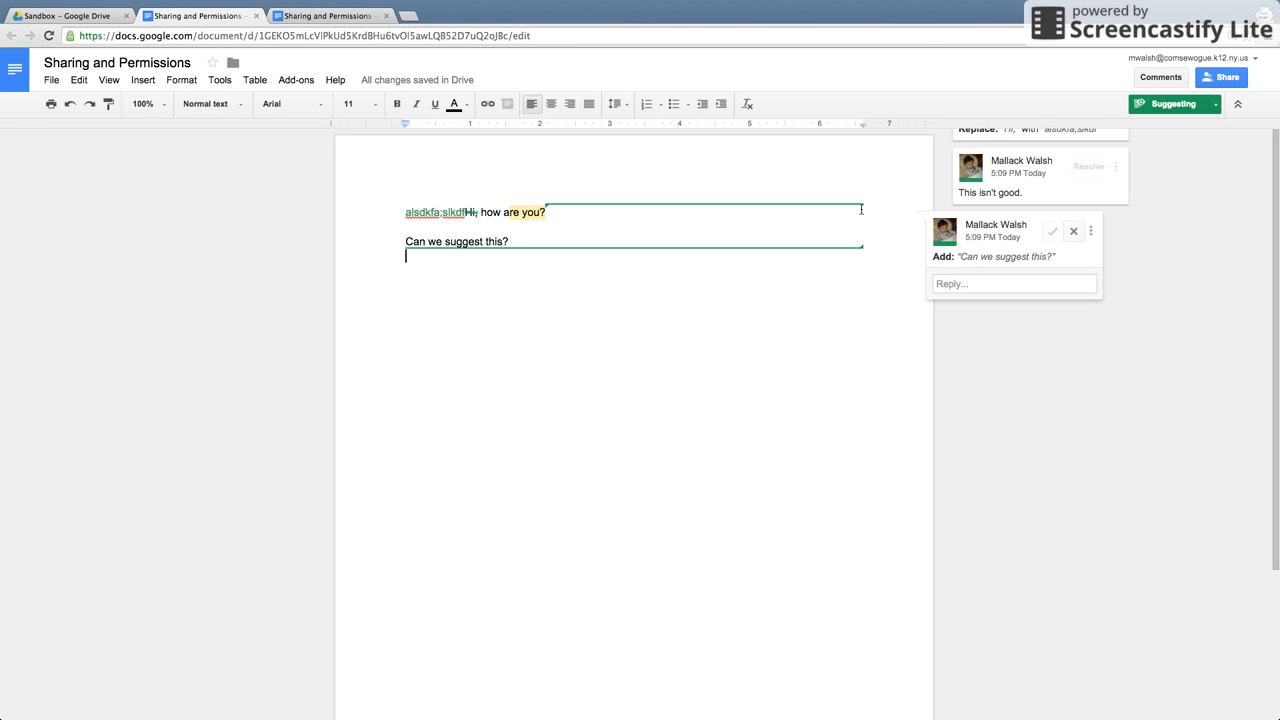
Exit Chrome full-screen to return to the desktop.
{"action": "scroll", "coordinate": [787, 254], "scroll_direction": "down", "scroll_amount": 2}
{"action": "scroll", "coordinate": [787, 254], "scroll_direction": "up", "scroll_amount": 2}
{"action": "left_click", "coordinate": [1260, 8]}
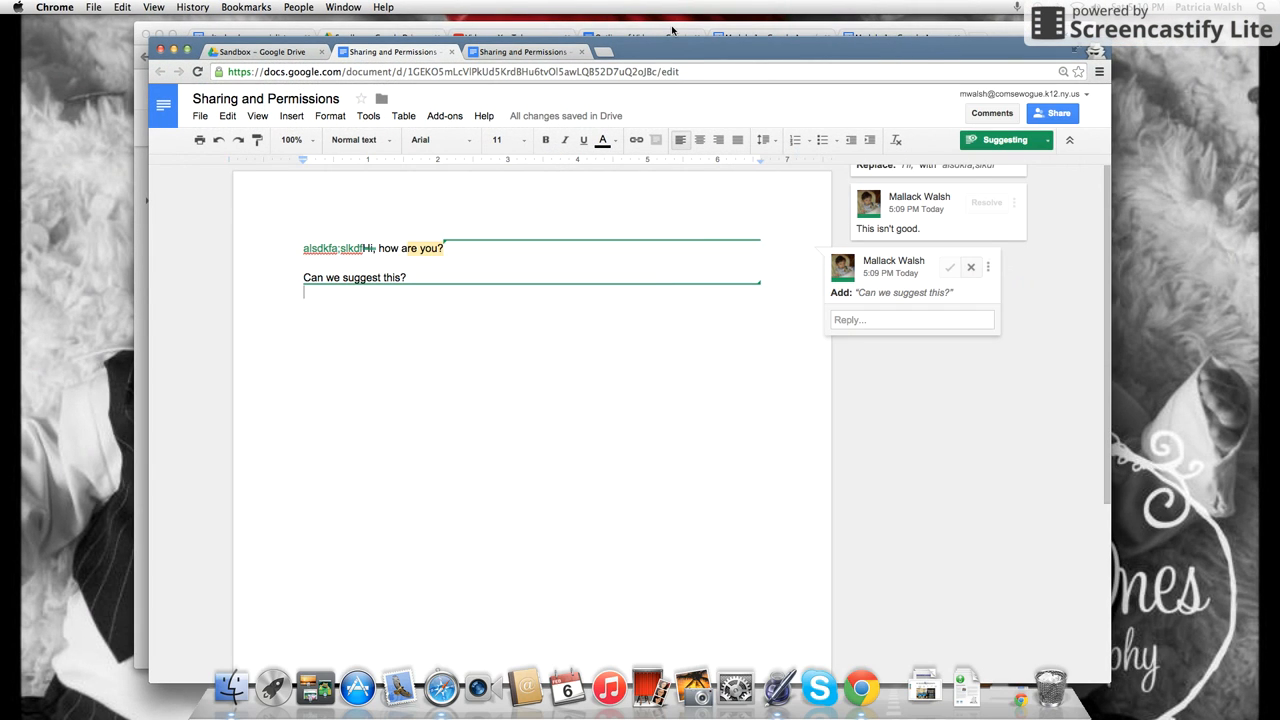
As owner, open the doc and review the "Hi," and "Can we suggest this?" suggestions and the "This isn't good." comment.
{"action": "left_click", "coordinate": [669, 30]}
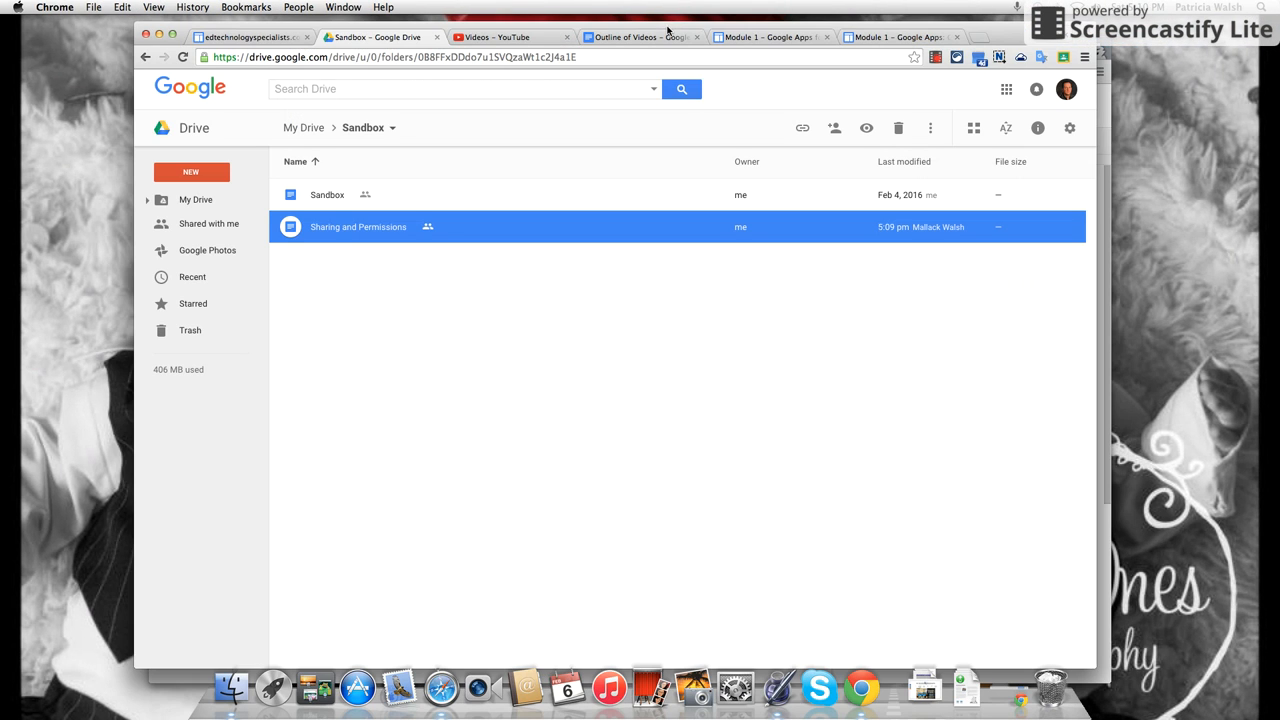
{"action": "double_click", "coordinate": [352, 230]}
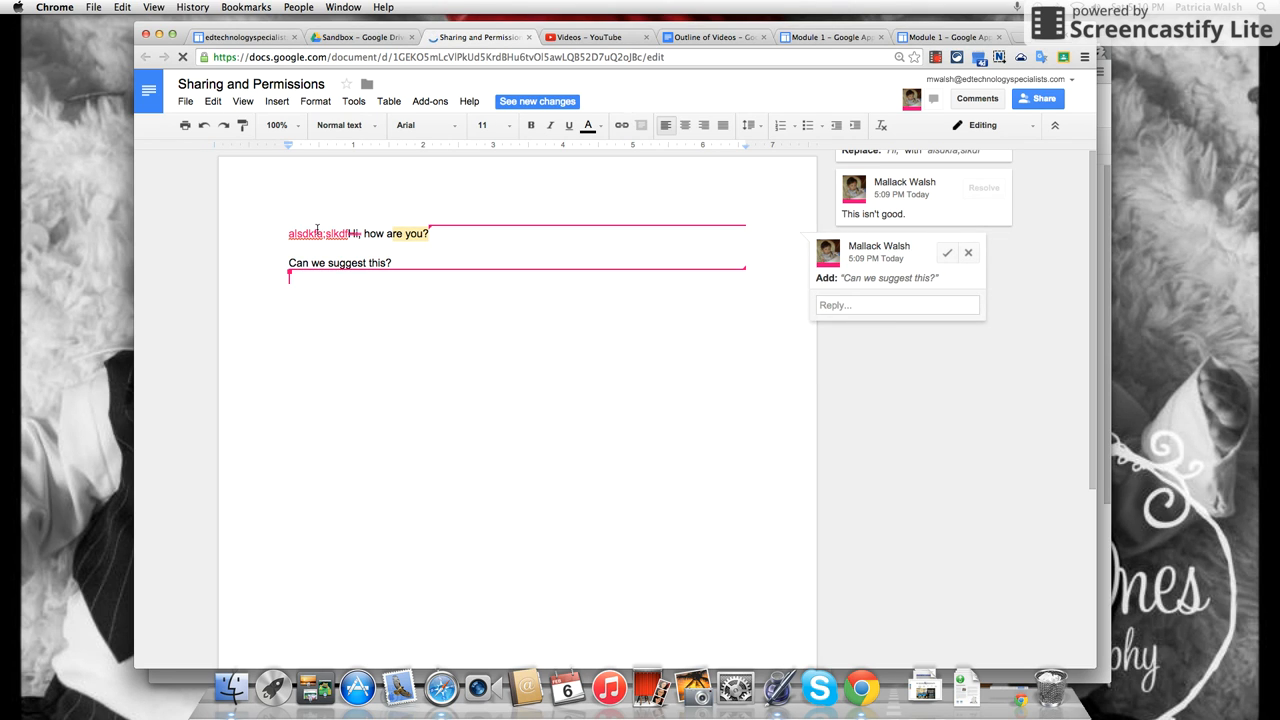
{"action": "left_click", "coordinate": [317, 233]}
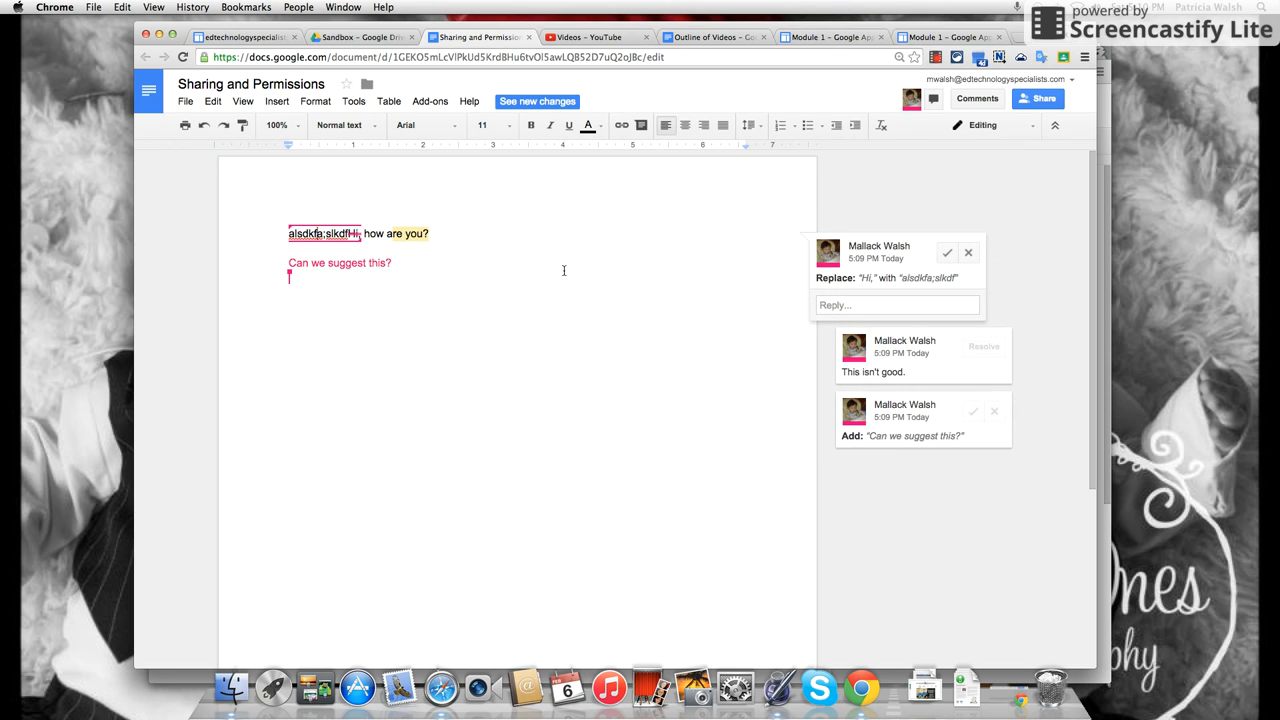
{"action": "left_click", "coordinate": [369, 266]}
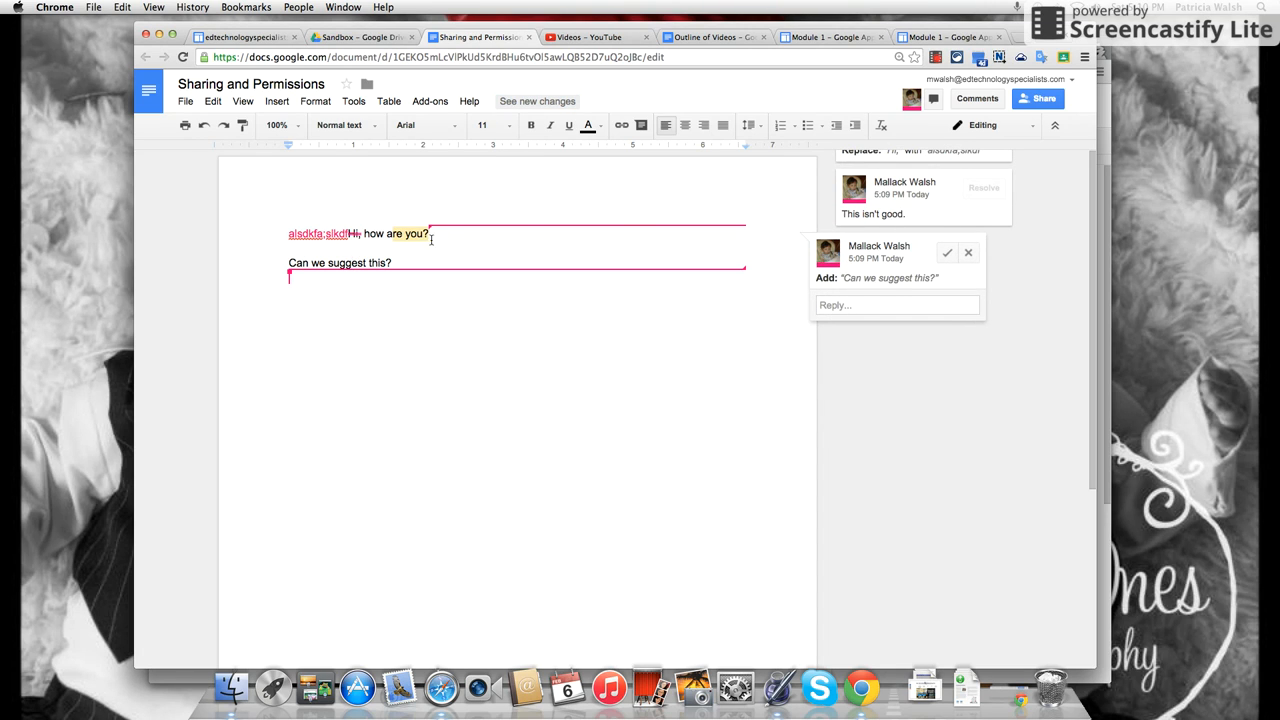
{"action": "left_click", "coordinate": [392, 233]}
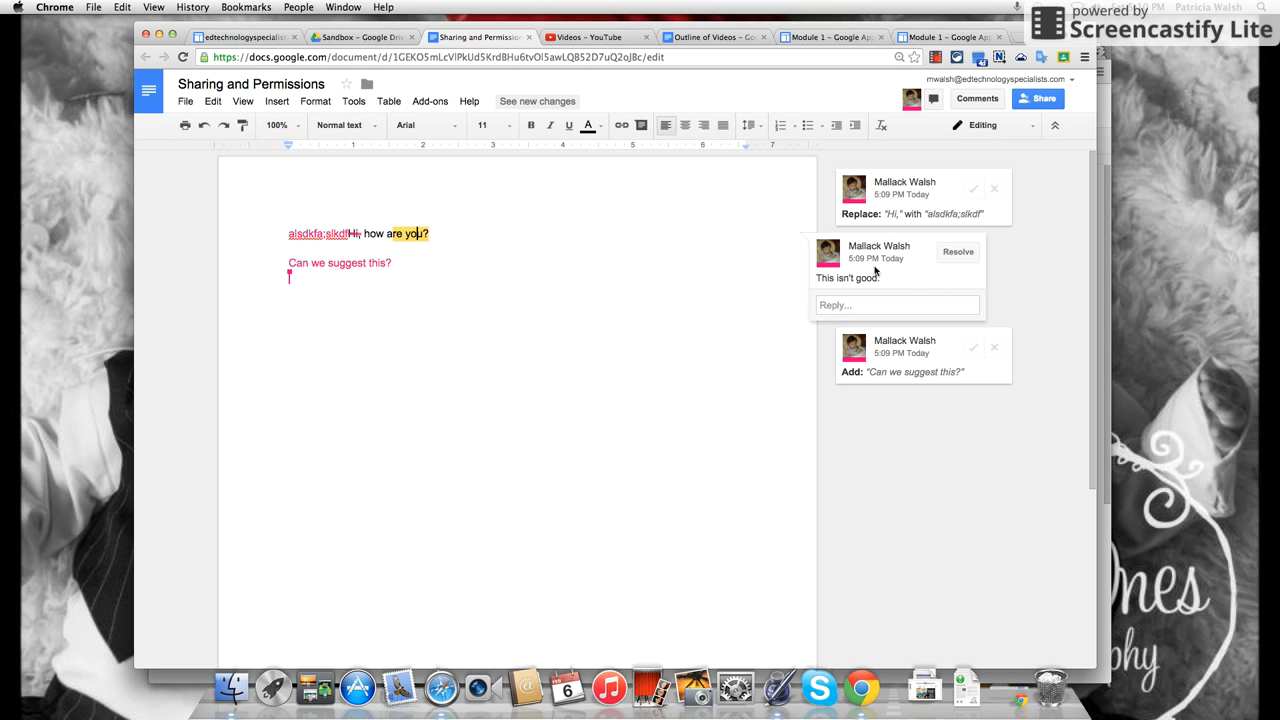
{"action": "left_click", "coordinate": [888, 214]}
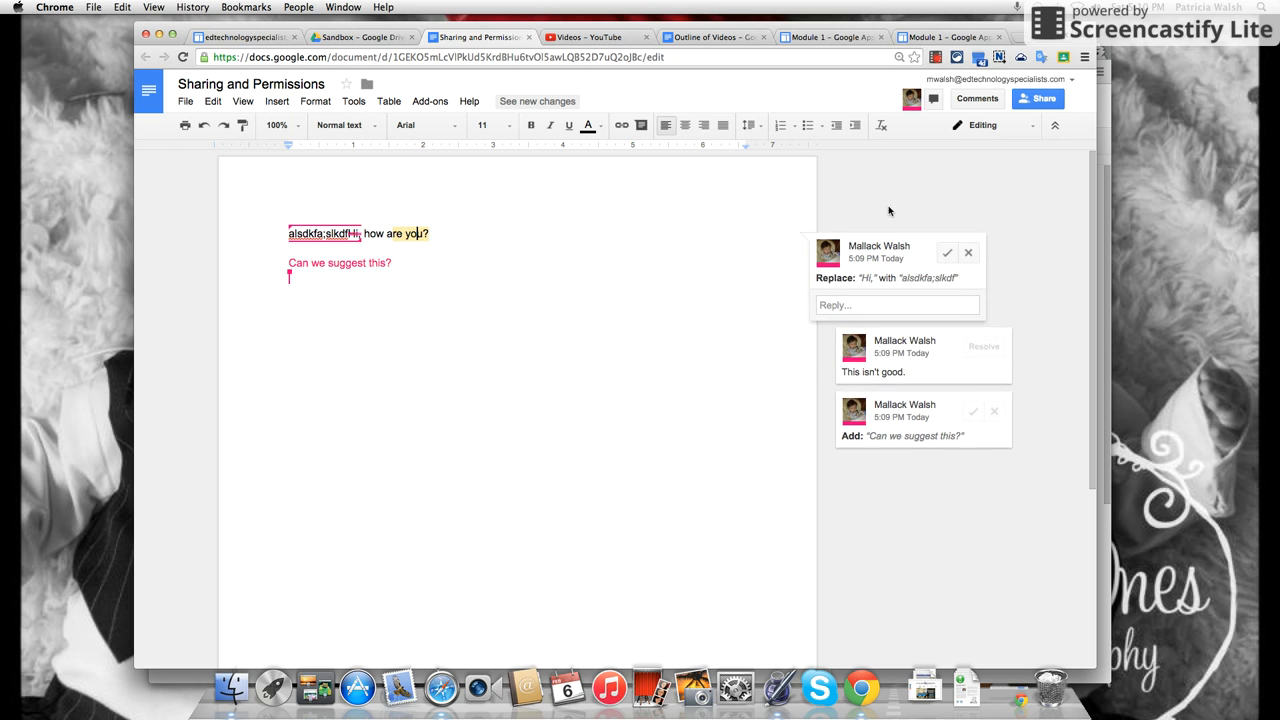
{"action": "left_click", "coordinate": [912, 350]}
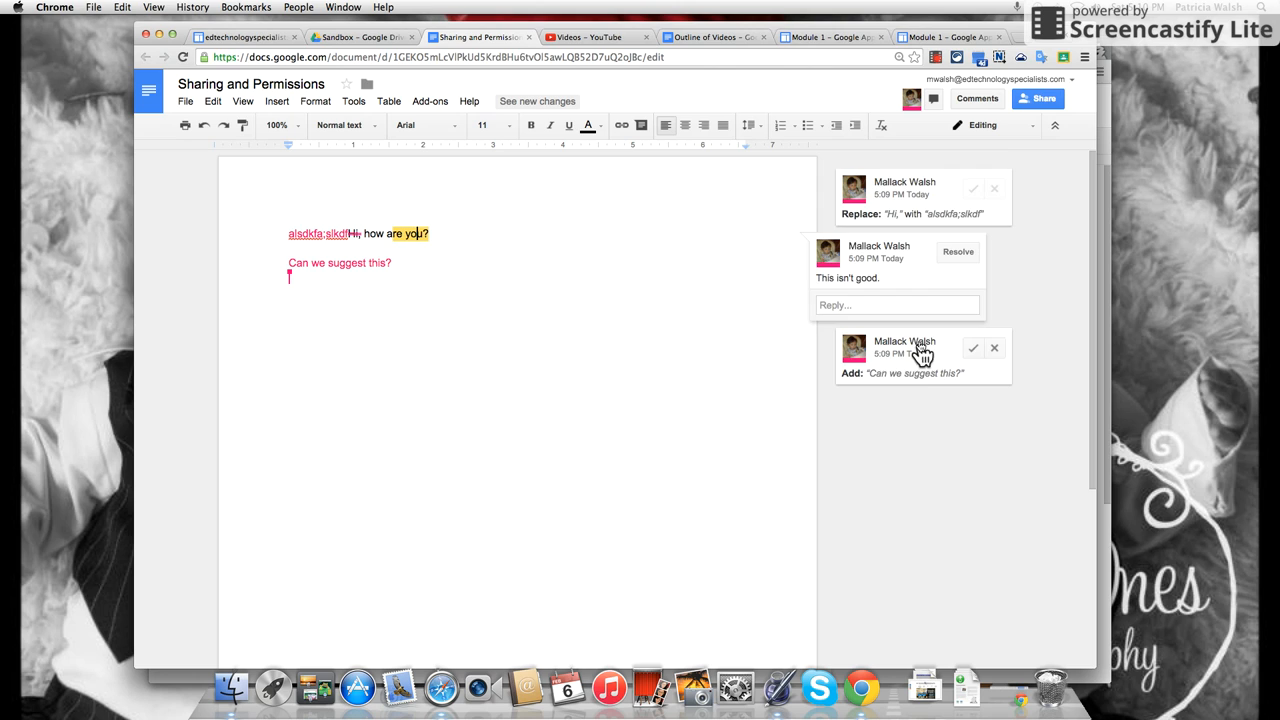
{"action": "left_click", "coordinate": [920, 352]}
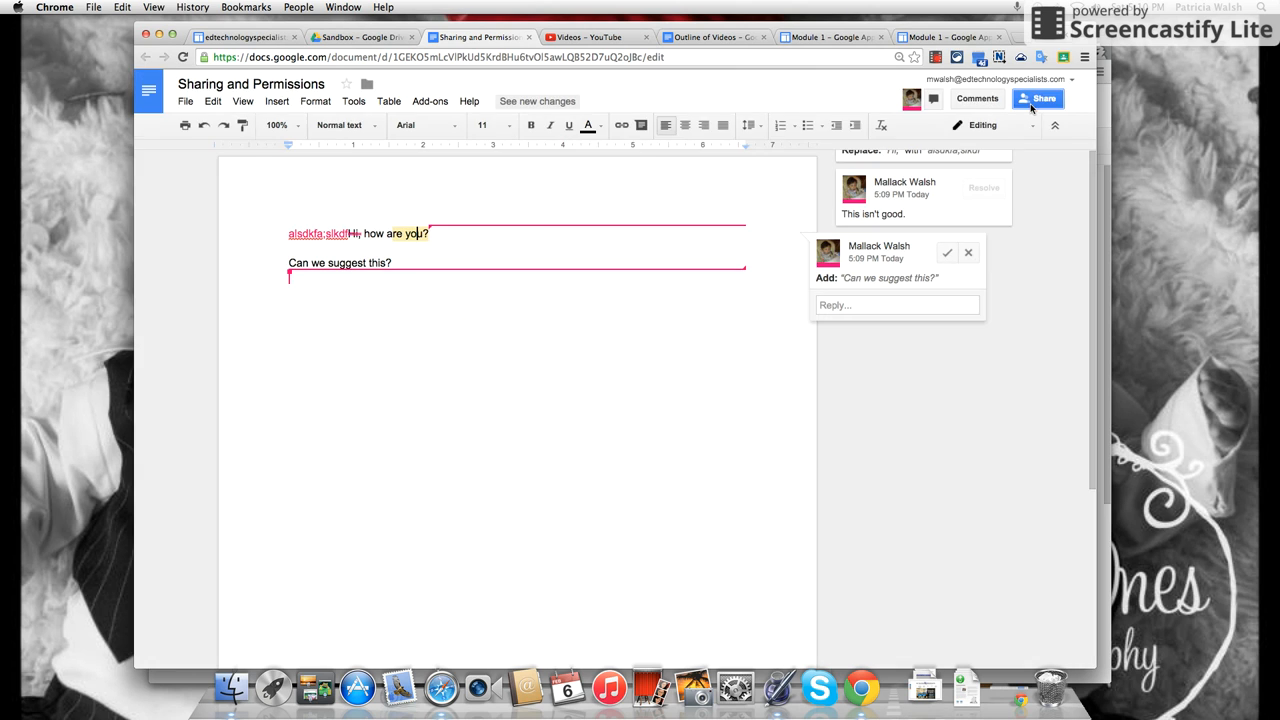
Change the collaborator's access from Can comment to Can view and save it.
{"action": "left_click", "coordinate": [1032, 105]}
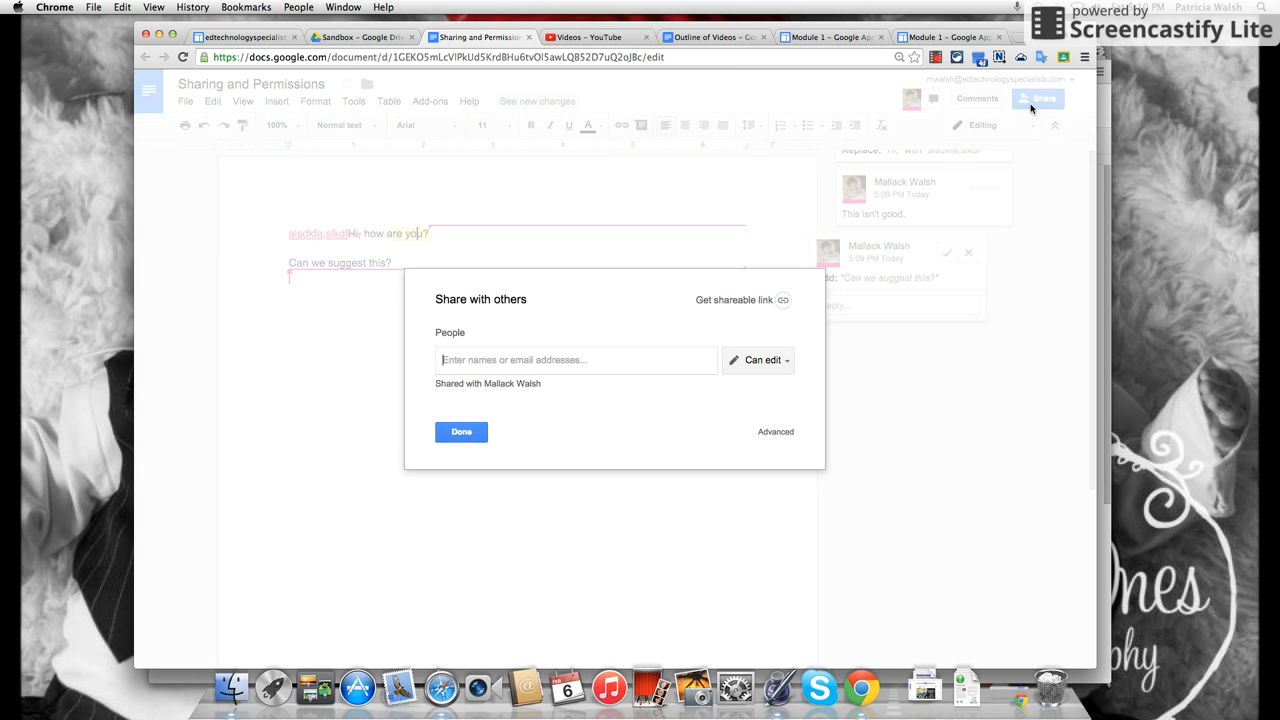
{"action": "left_click", "coordinate": [776, 433]}
{"action": "left_click", "coordinate": [768, 367]}
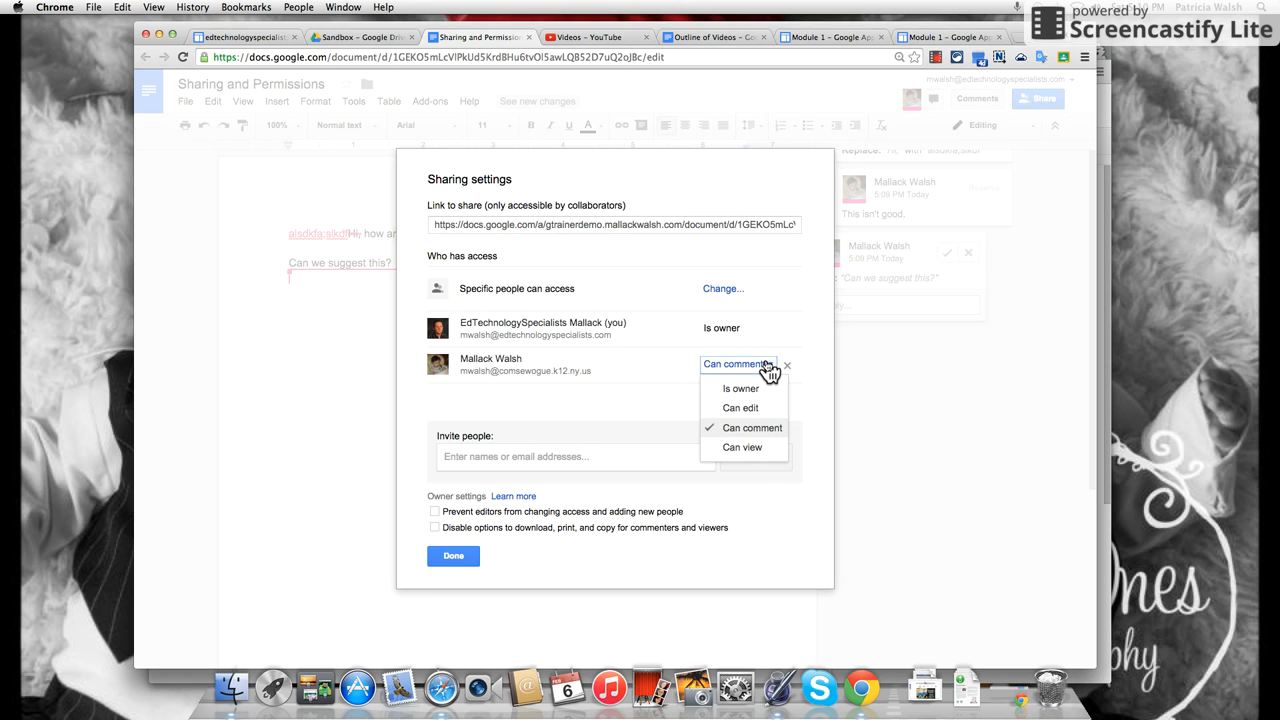
{"action": "left_click", "coordinate": [749, 450]}
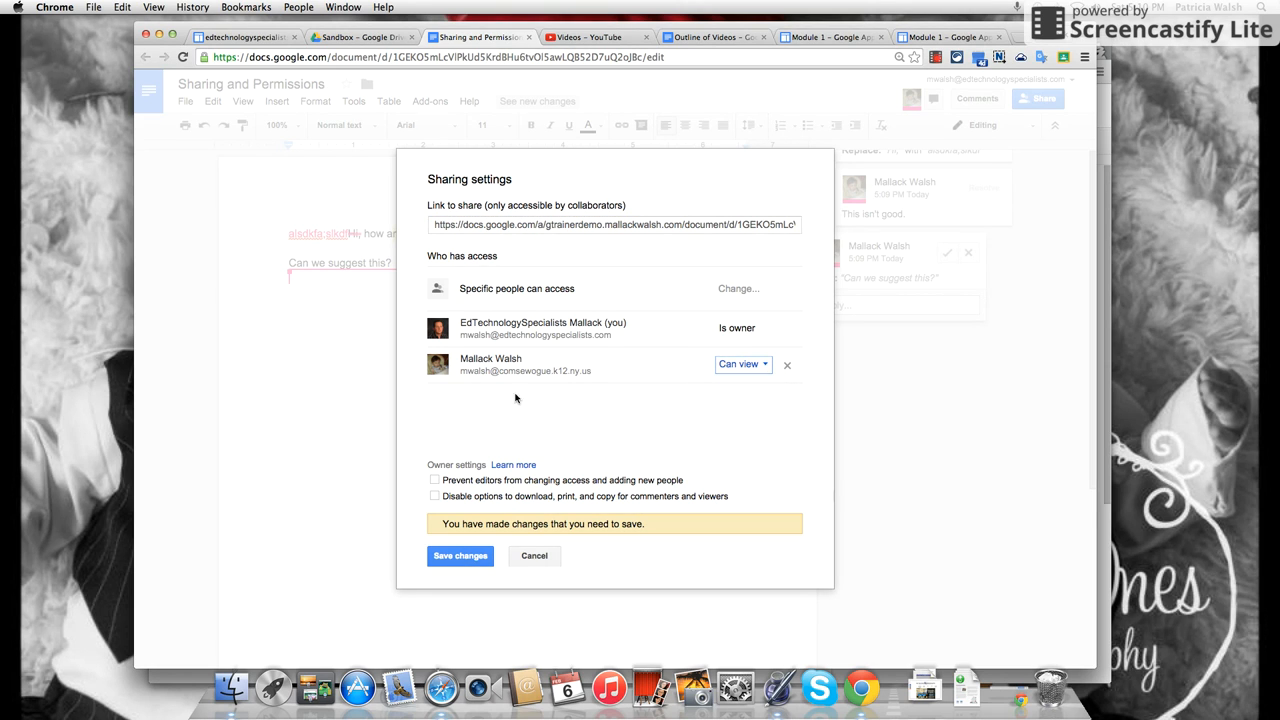
{"action": "left_click", "coordinate": [440, 566]}
{"action": "left_click", "coordinate": [455, 555]}
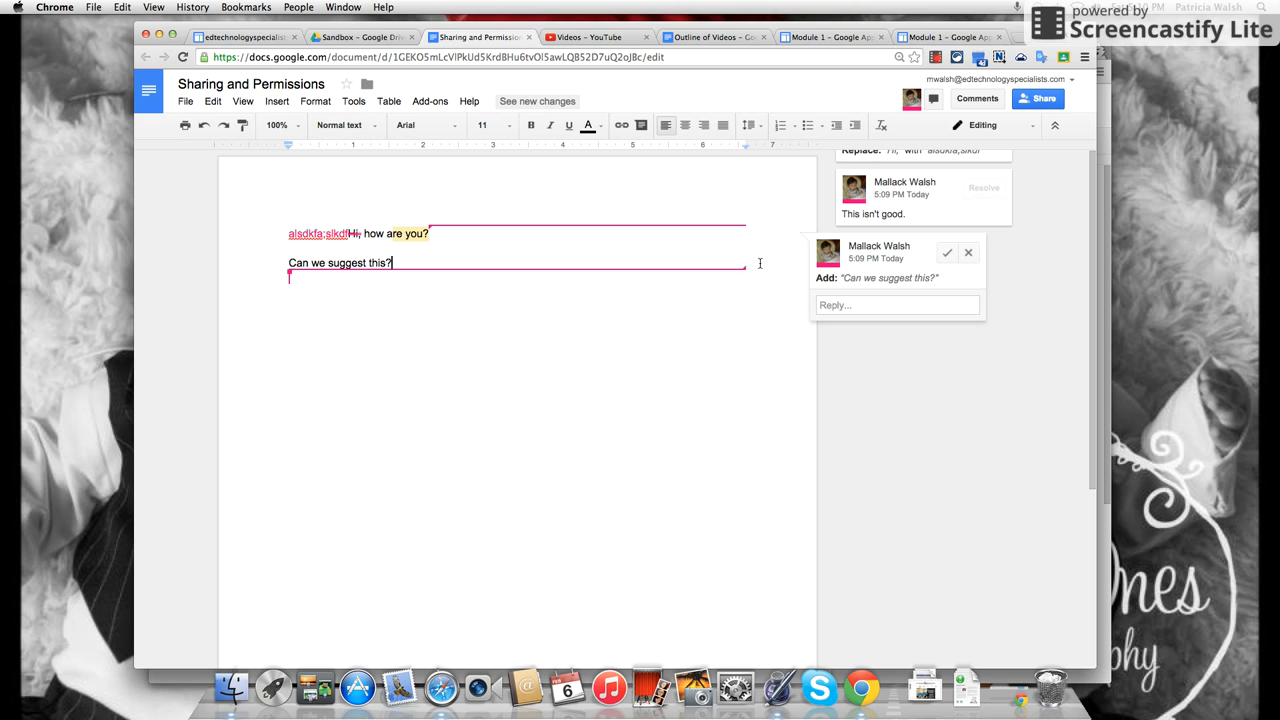
Reject both suggestions, dropping "Can we suggest this?" and restoring "Hi,".
{"action": "left_click", "coordinate": [969, 254]}
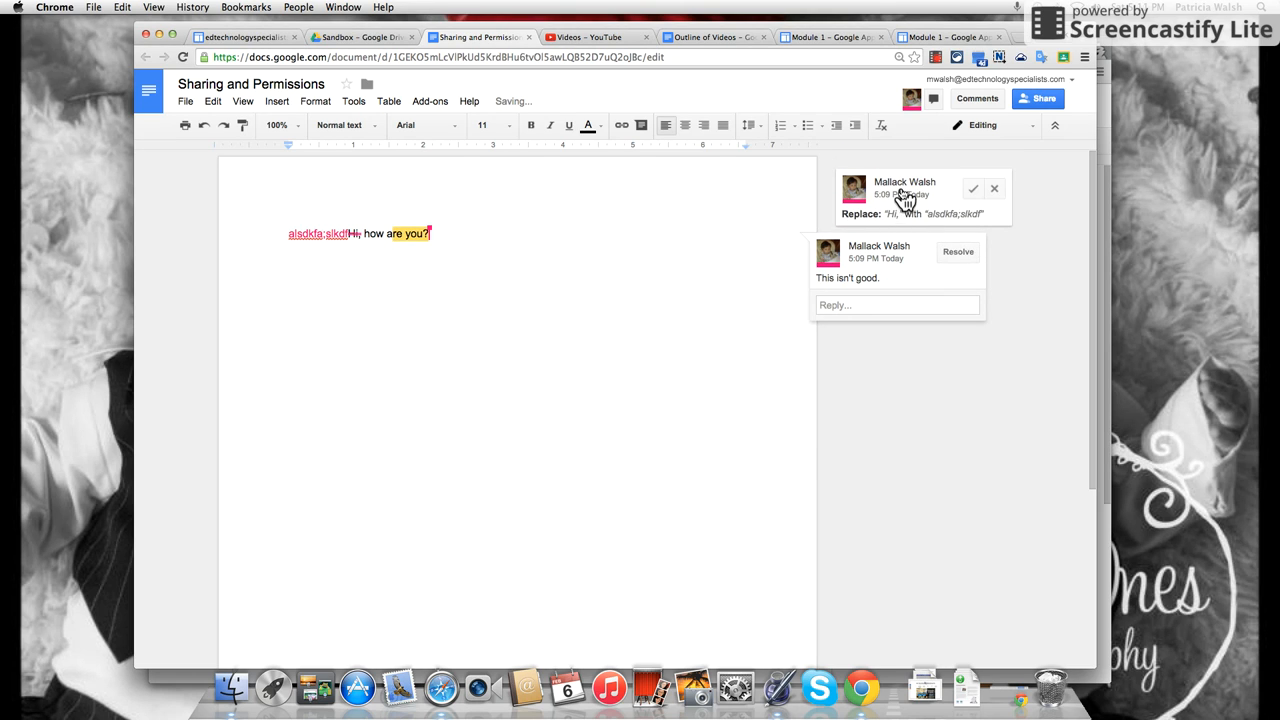
{"action": "left_click", "coordinate": [908, 192]}
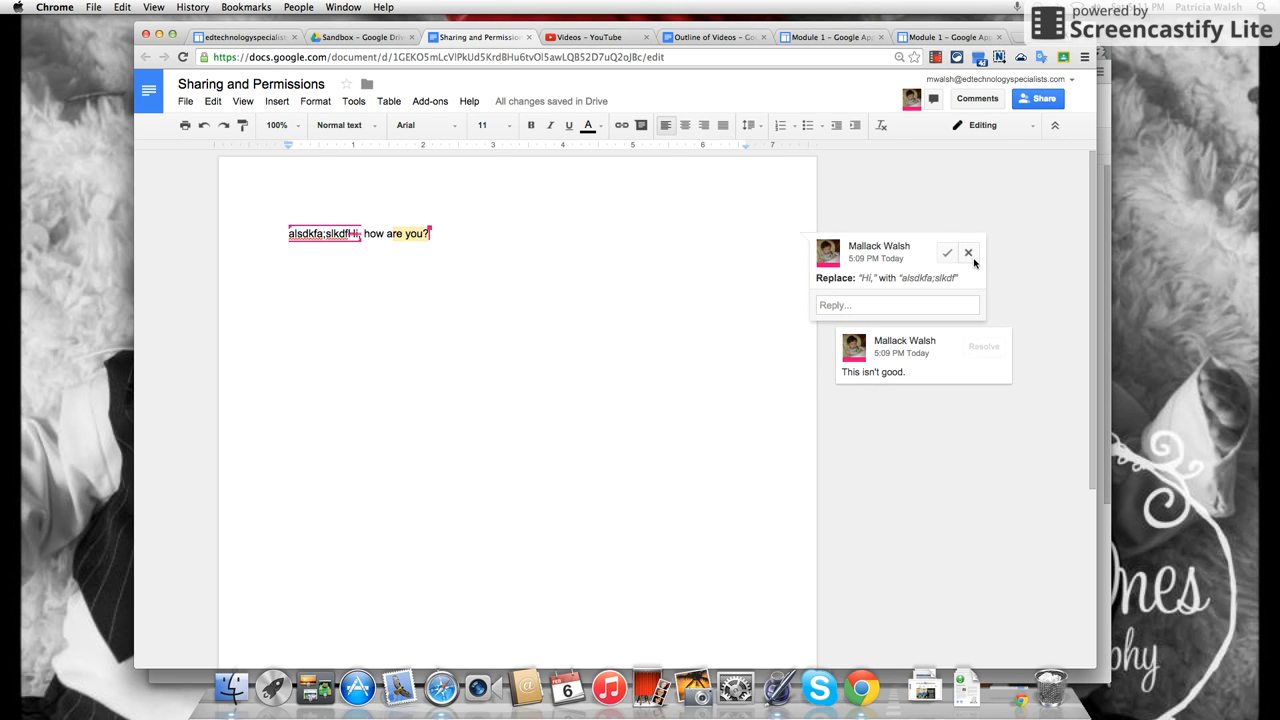
{"action": "left_click", "coordinate": [969, 254]}
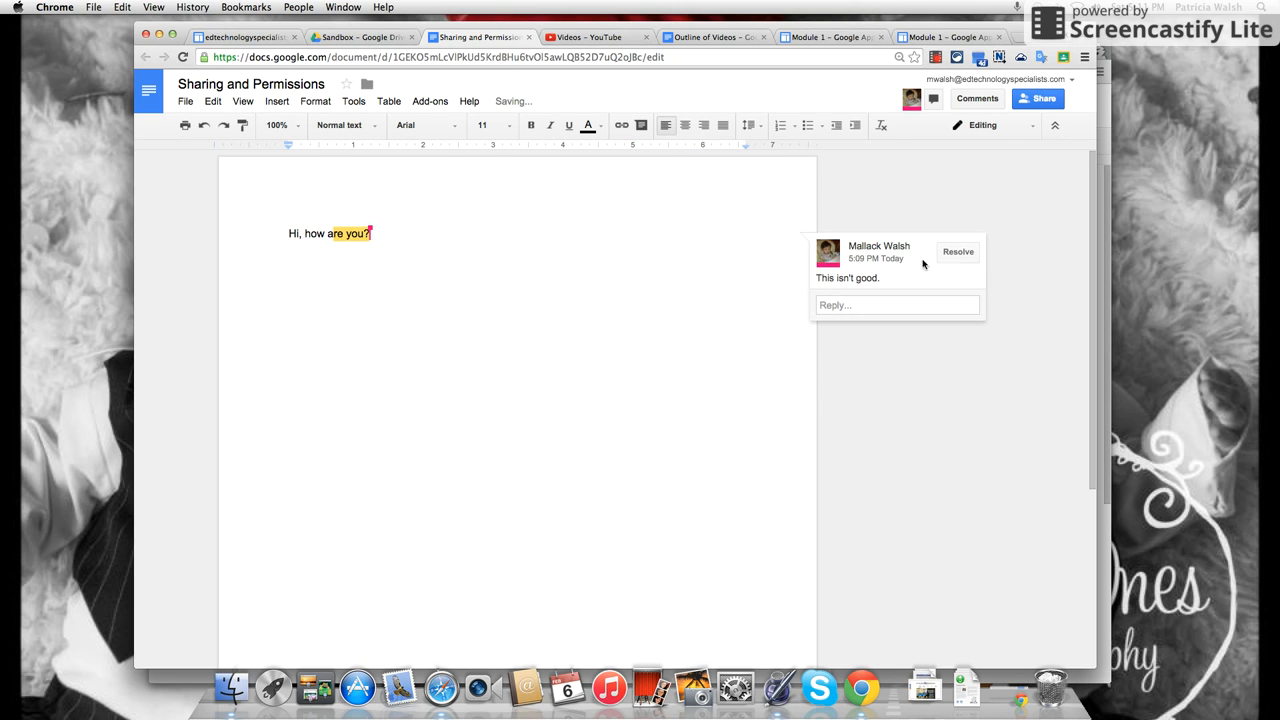
Reply "I don't agree." to the "This isn't good." comment.
{"action": "left_click", "coordinate": [865, 304]}
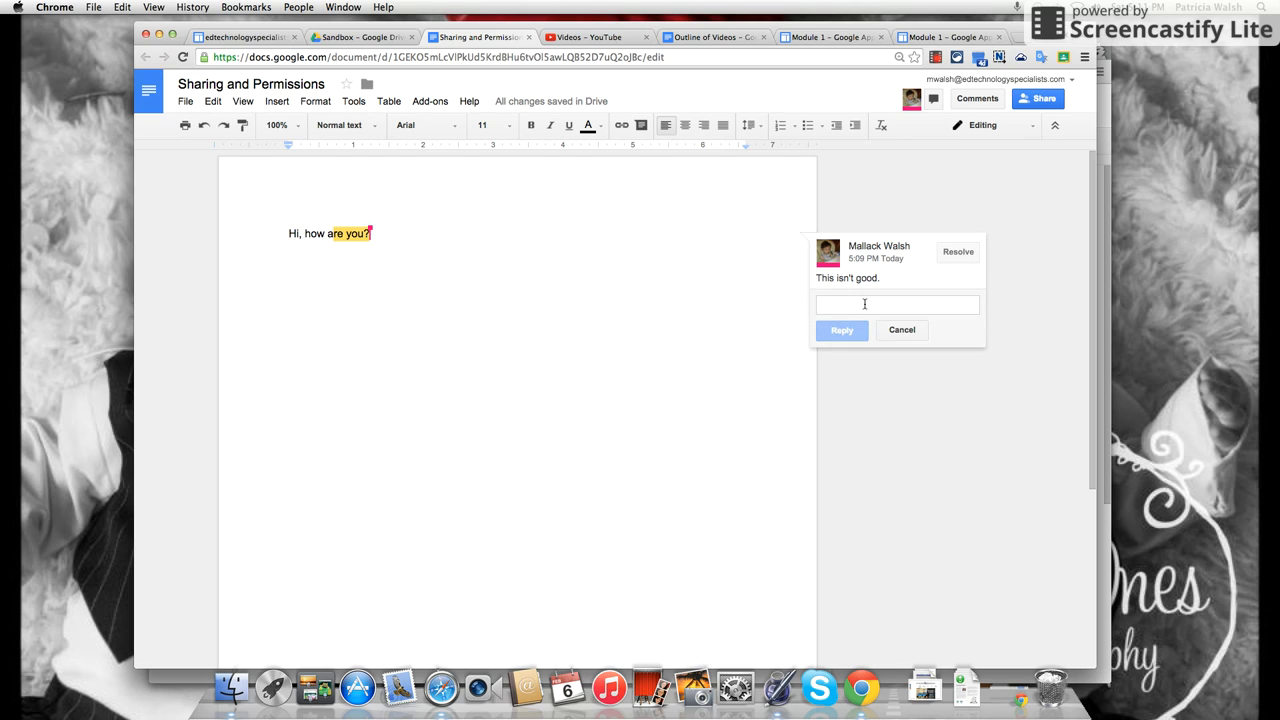
{"action": "type", "text": "I"}
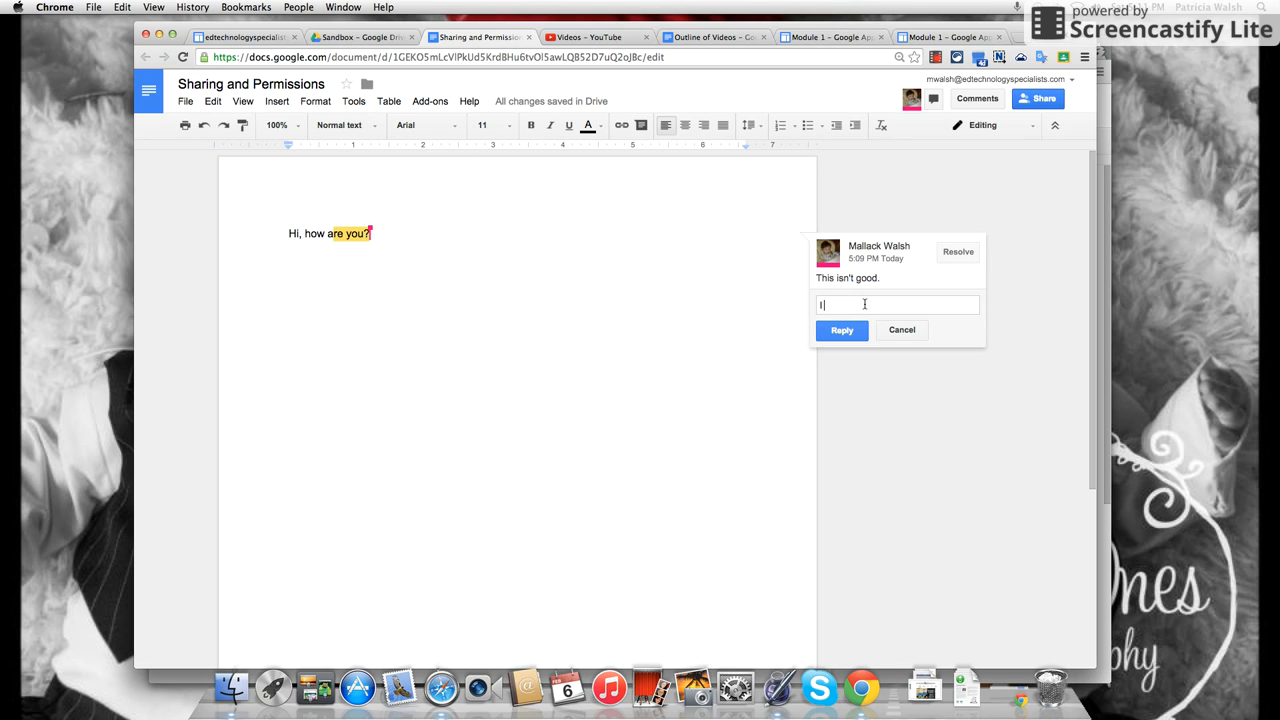
{"action": "type", "text": " don't agree."}
{"action": "left_click", "coordinate": [839, 332]}
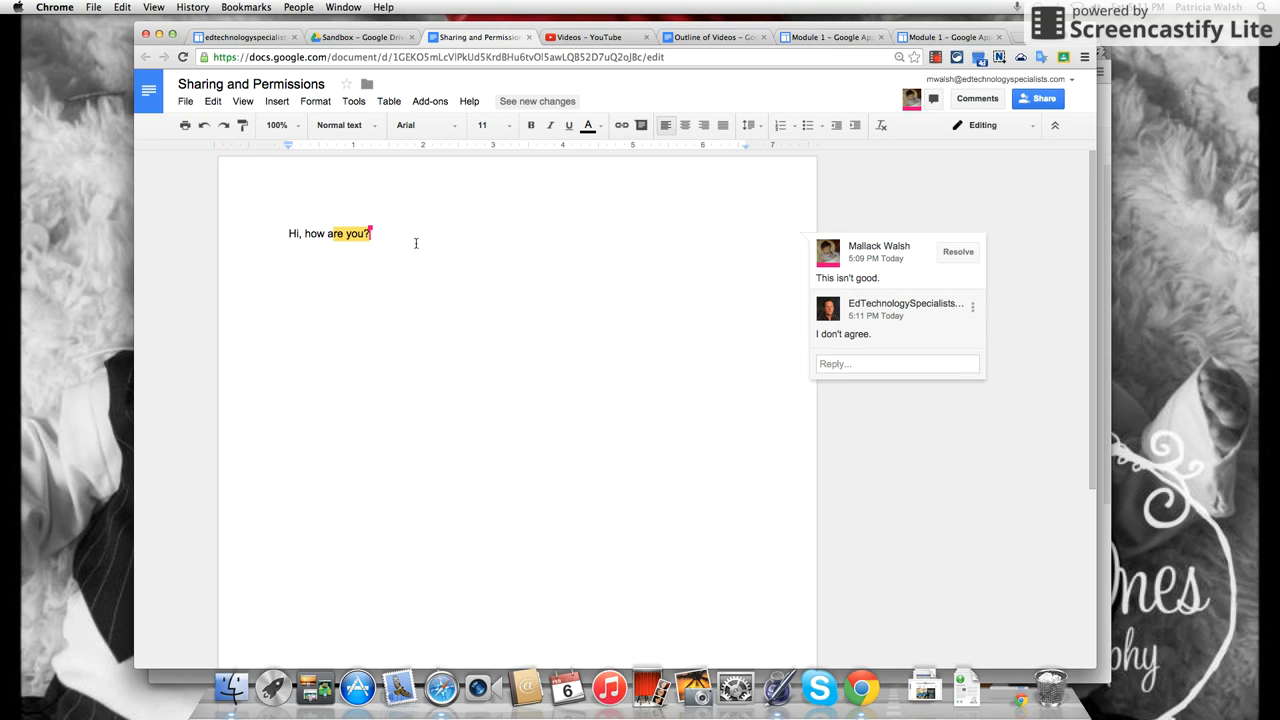
Retype "you?" at the greeting's end, add an empty line, and switch to the second account's window.
{"action": "key", "text": "BackSpace"}
{"action": "key", "text": "BackSpace"}
{"action": "key", "text": "BackSpace"}
{"action": "key", "text": "BackSpace"}
{"action": "key", "text": "BackSpace"}
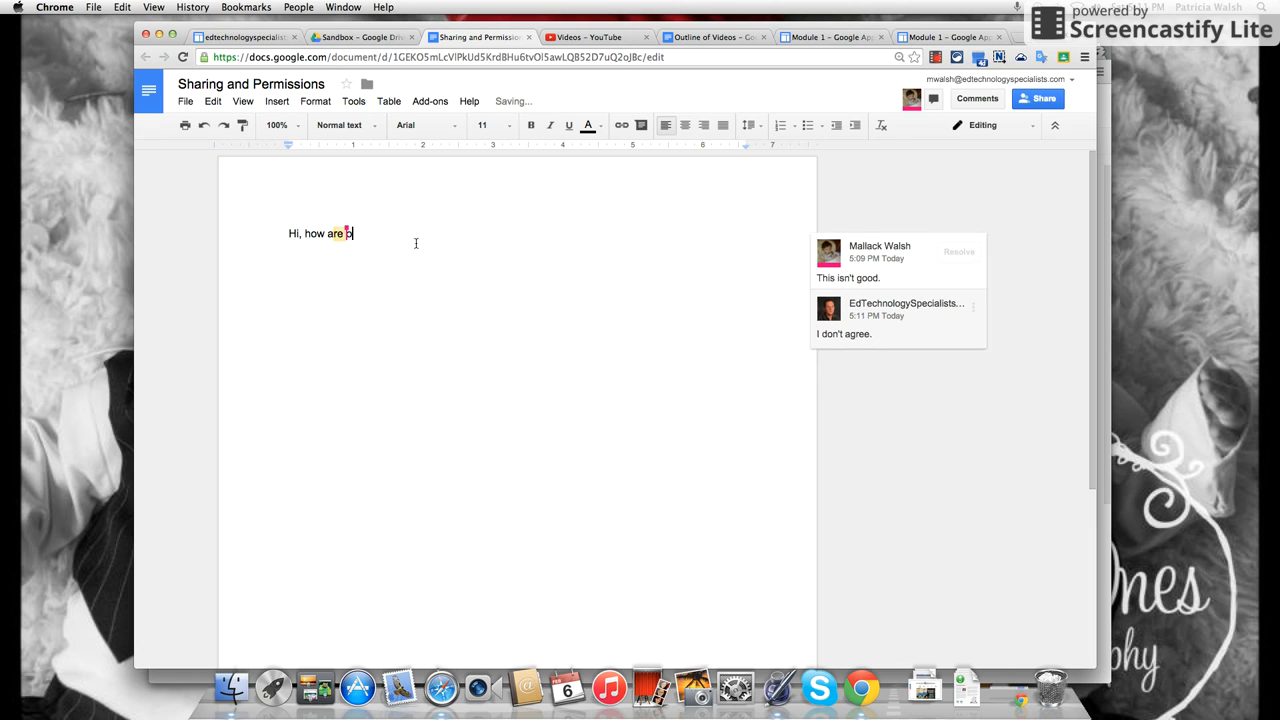
{"action": "type", "text": "you?"}
{"action": "key", "text": "Return"}
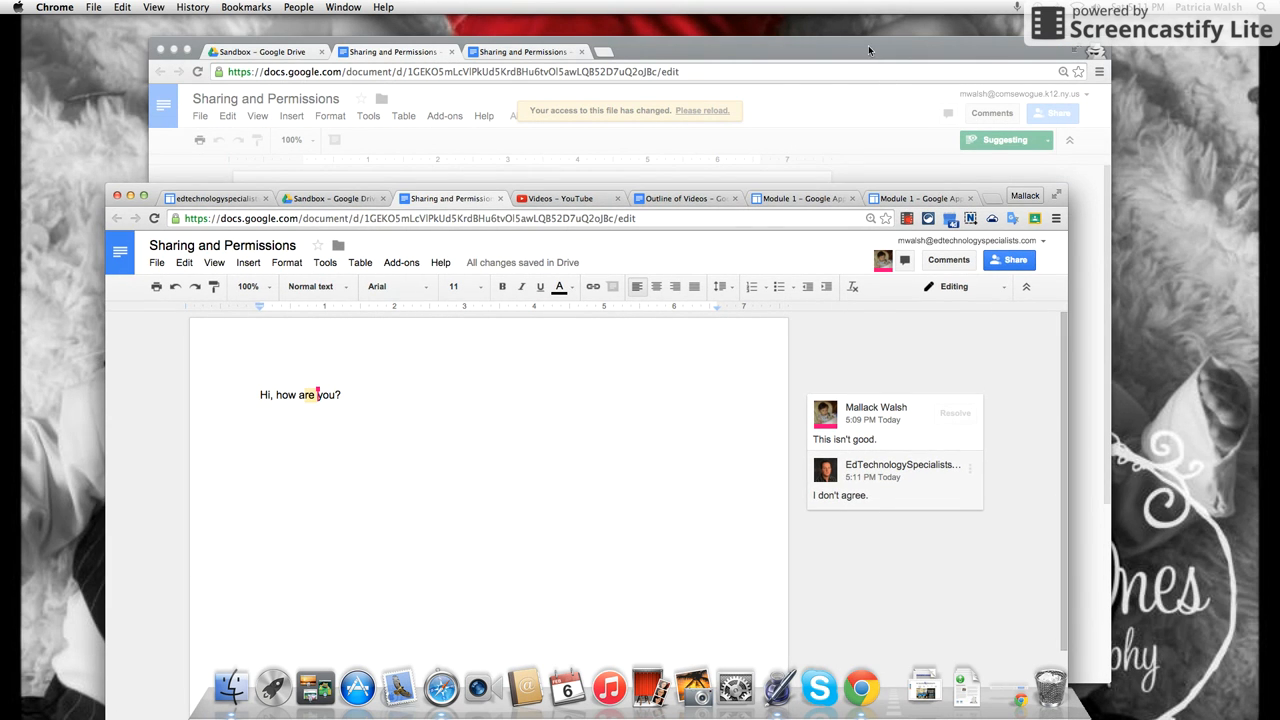
{"action": "left_click", "coordinate": [868, 45]}
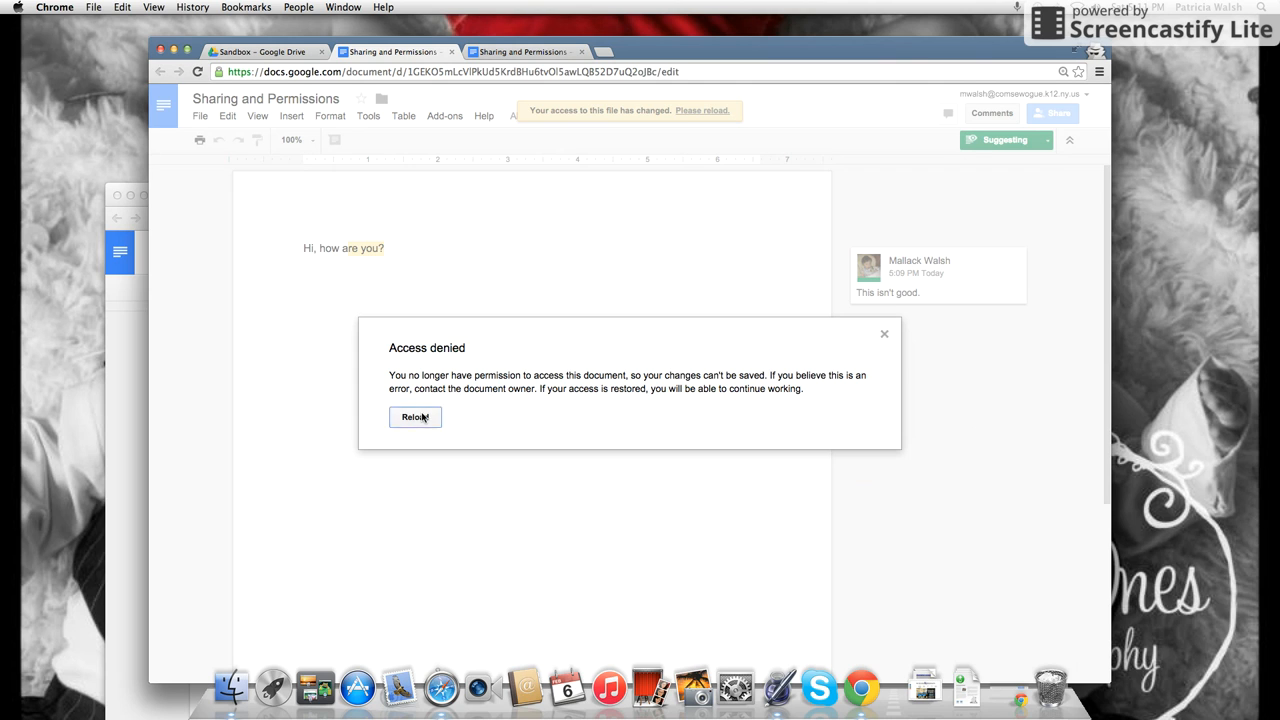
Reload the collaborator's copy in view-only mode and read the View only popup.
{"action": "left_click", "coordinate": [415, 417]}
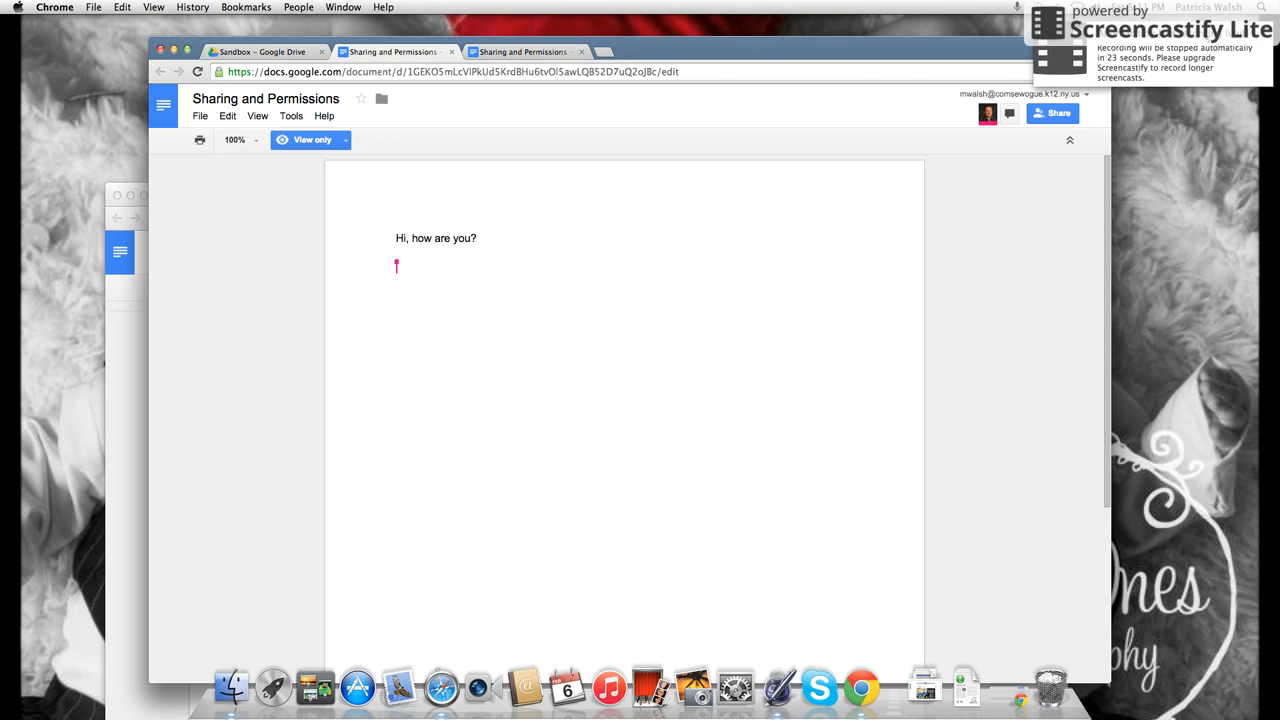
{"action": "left_click", "coordinate": [1264, 36]}
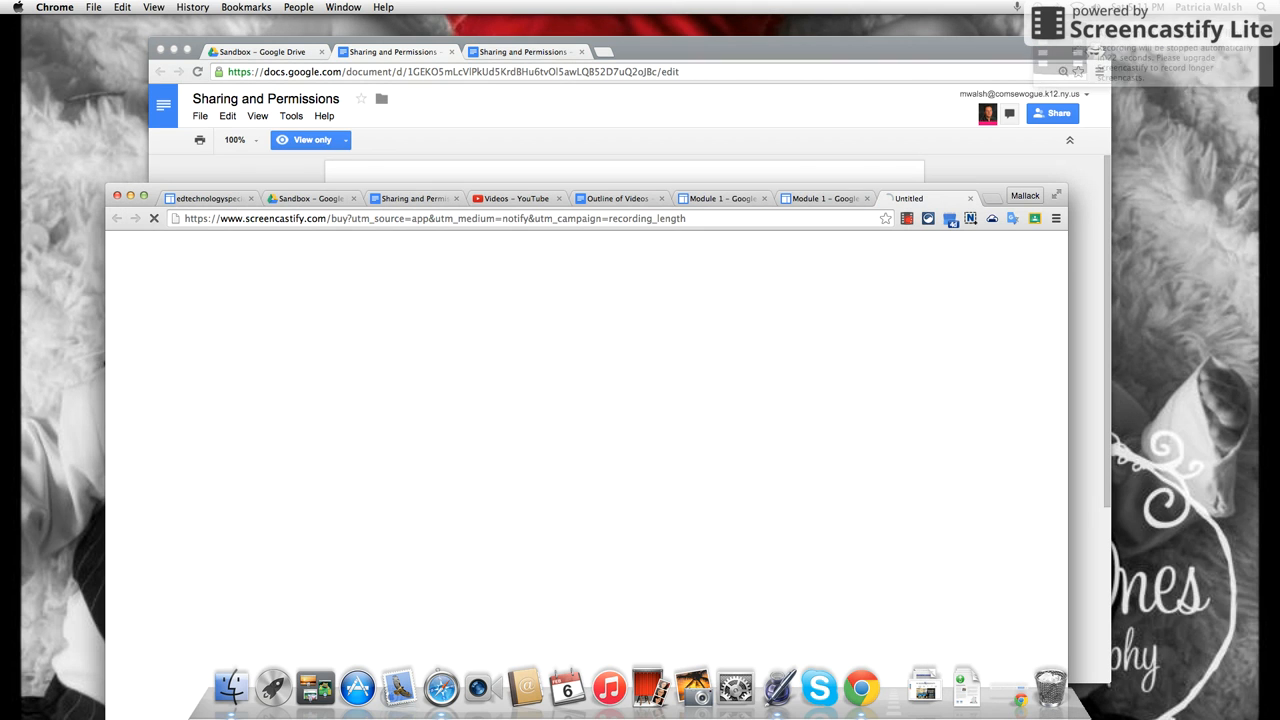
{"action": "left_click", "coordinate": [868, 62]}
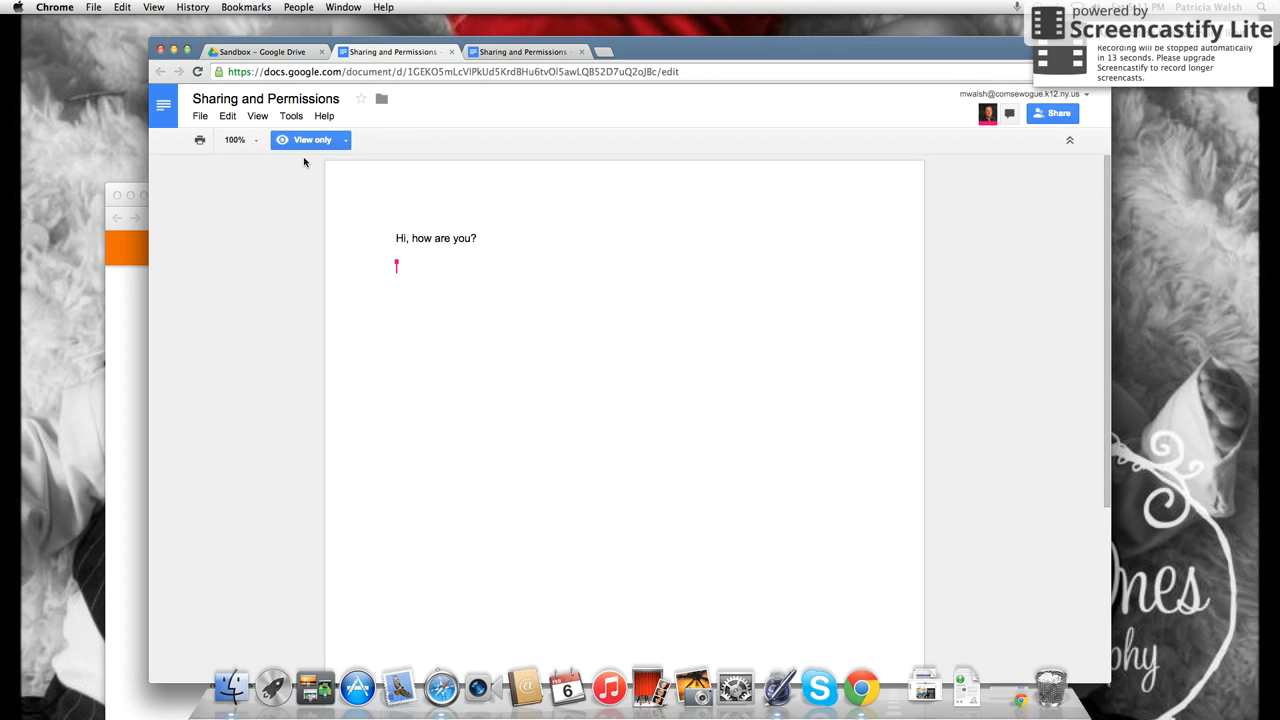
{"action": "left_click", "coordinate": [343, 140]}
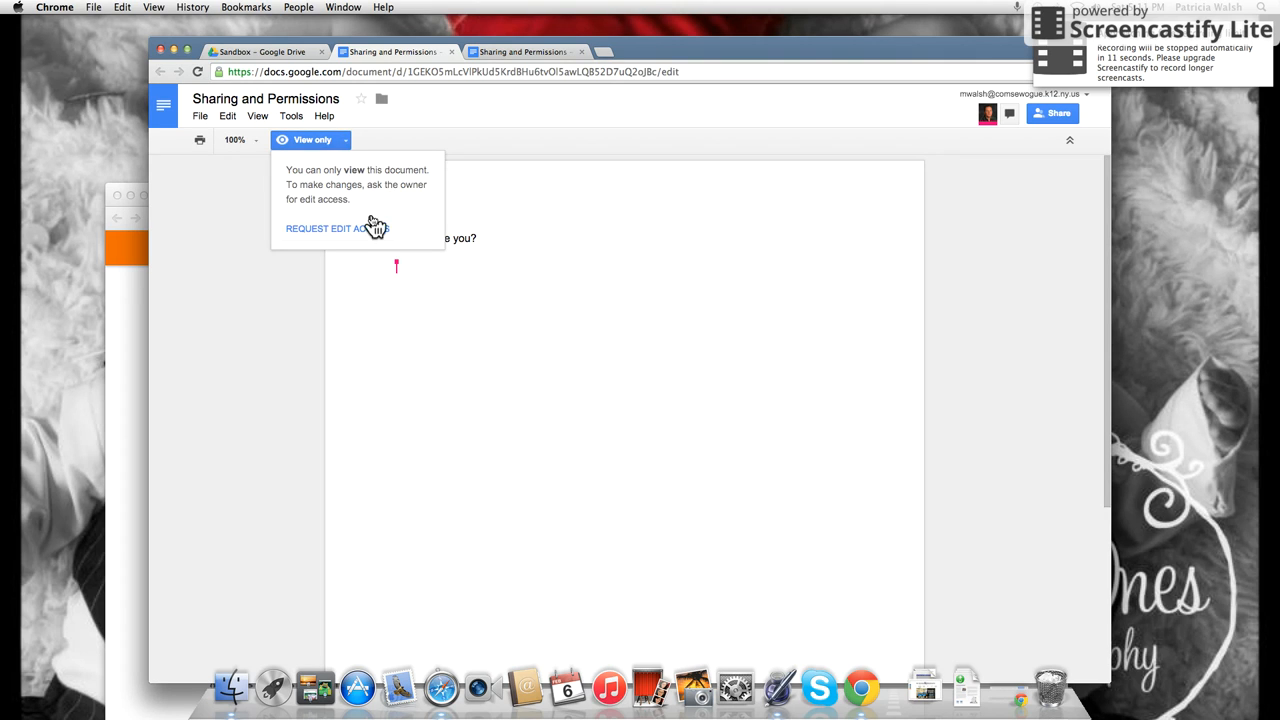
{"action": "left_click", "coordinate": [600, 290]}
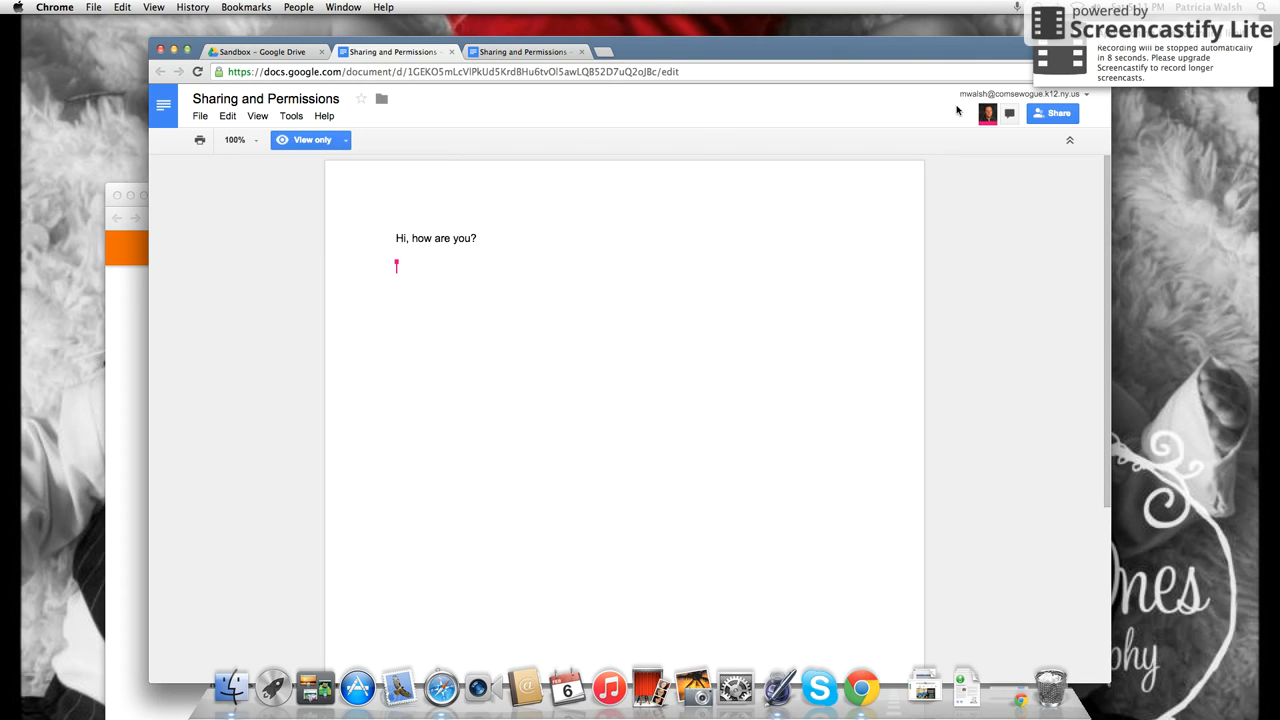
{"action": "left_click", "coordinate": [127, 310]}
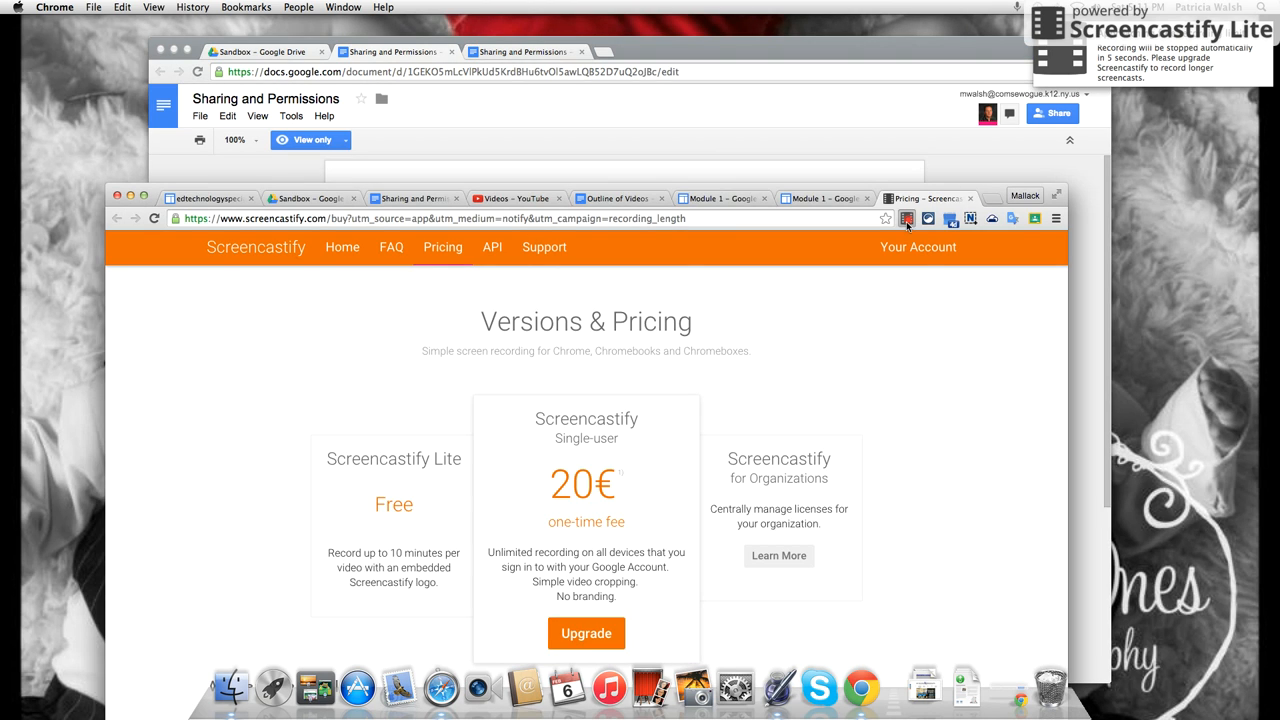